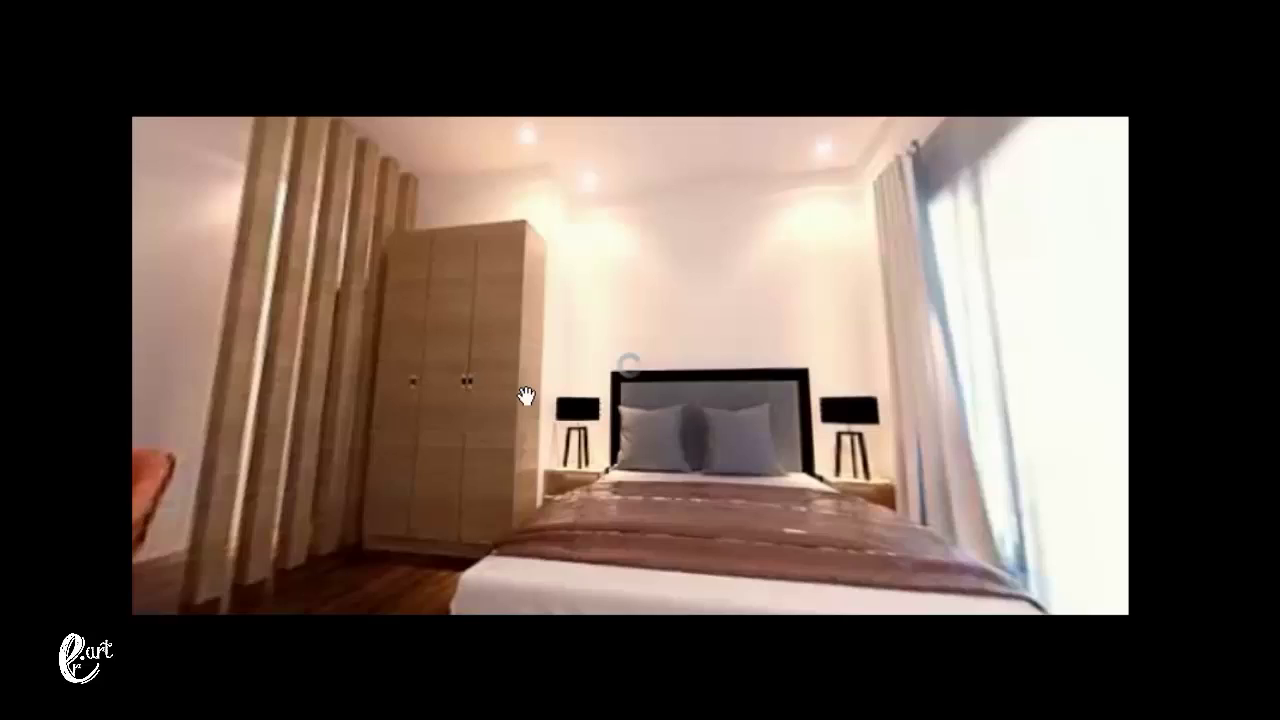
# - Turn the rendered bedroom panorama preview toward the curtains
pyautogui.moveTo(526, 396)
pyautogui.mouseDown()
pyautogui.moveTo(488, 519)
pyautogui.moveTo(638, 302)
pyautogui.moveTo(645, 418)
pyautogui.moveTo(578, 438)
pyautogui.mouseUp()
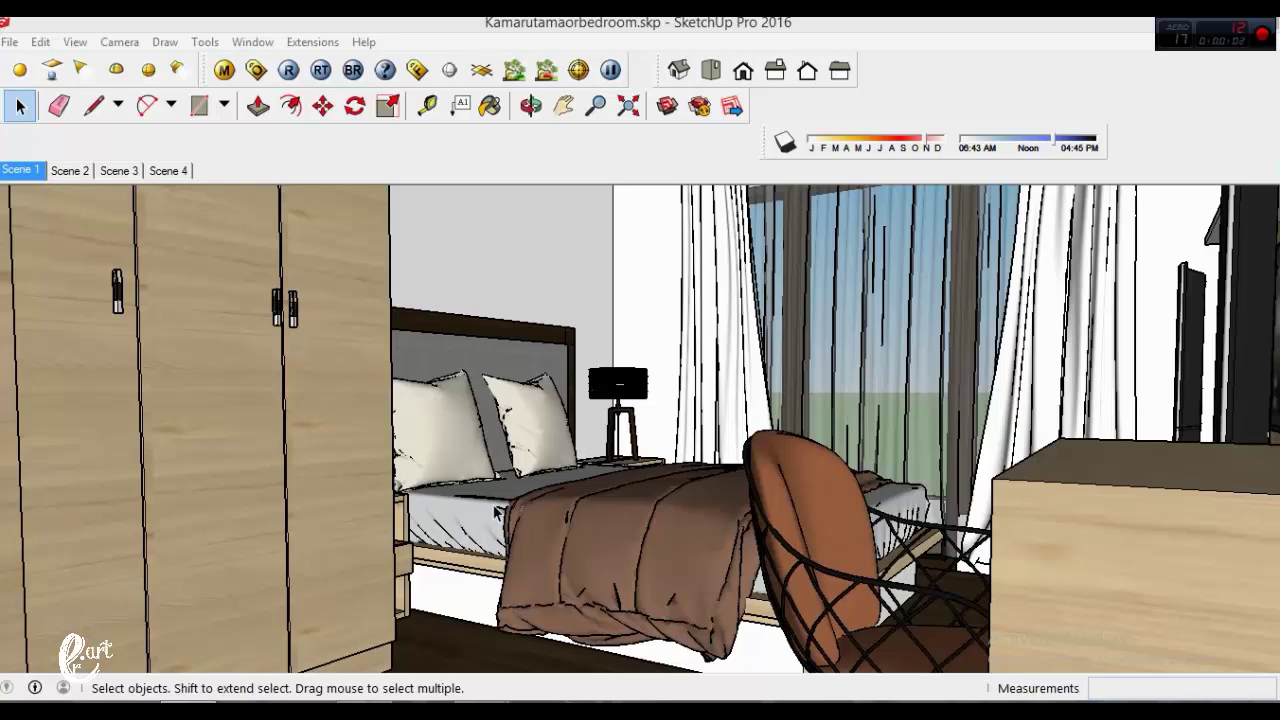
# - View Scene 2, the Scene 3 TV wall and the Scene 4 bed view, then open V-Ray options
pyautogui.click(64, 172)
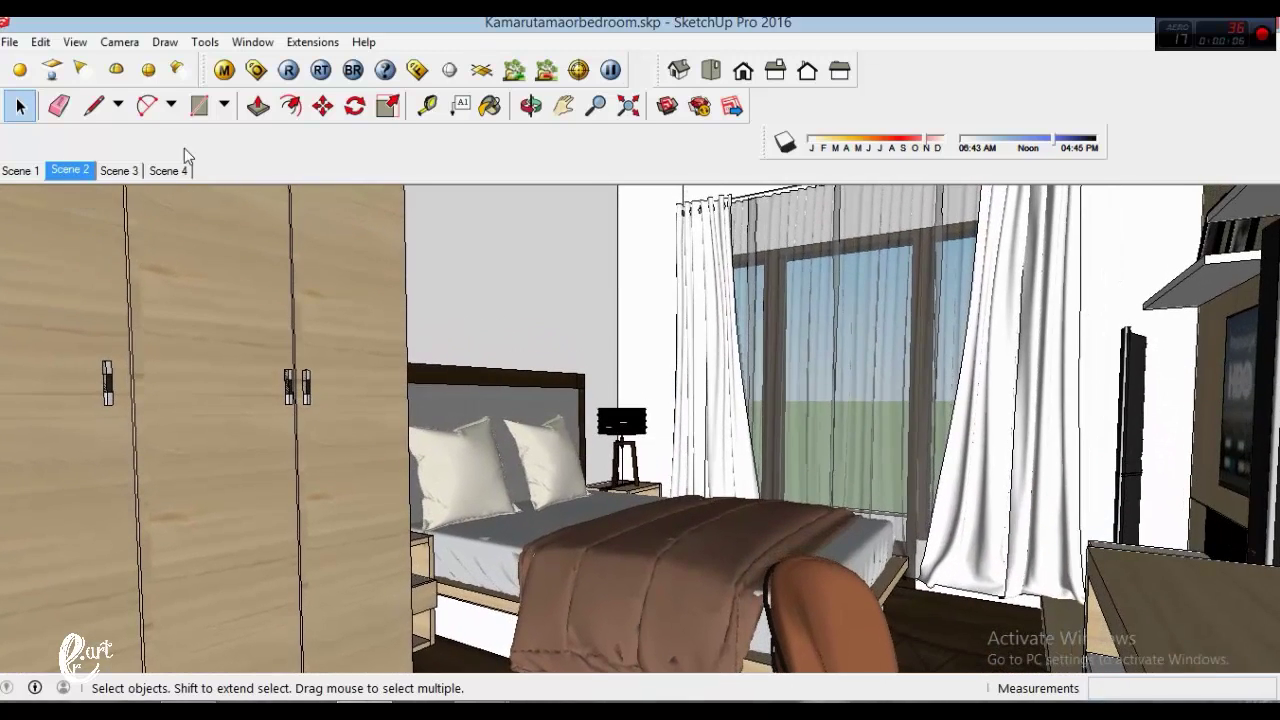
pyautogui.click(130, 174)
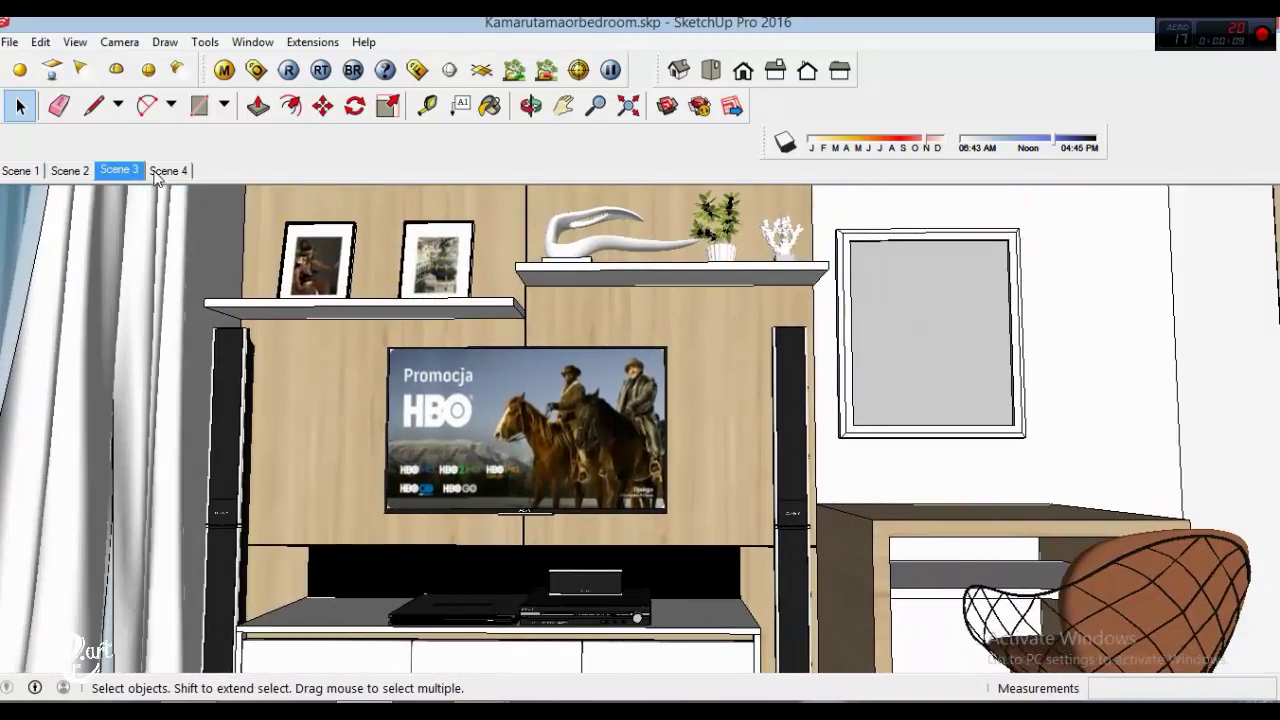
pyautogui.click(168, 172)
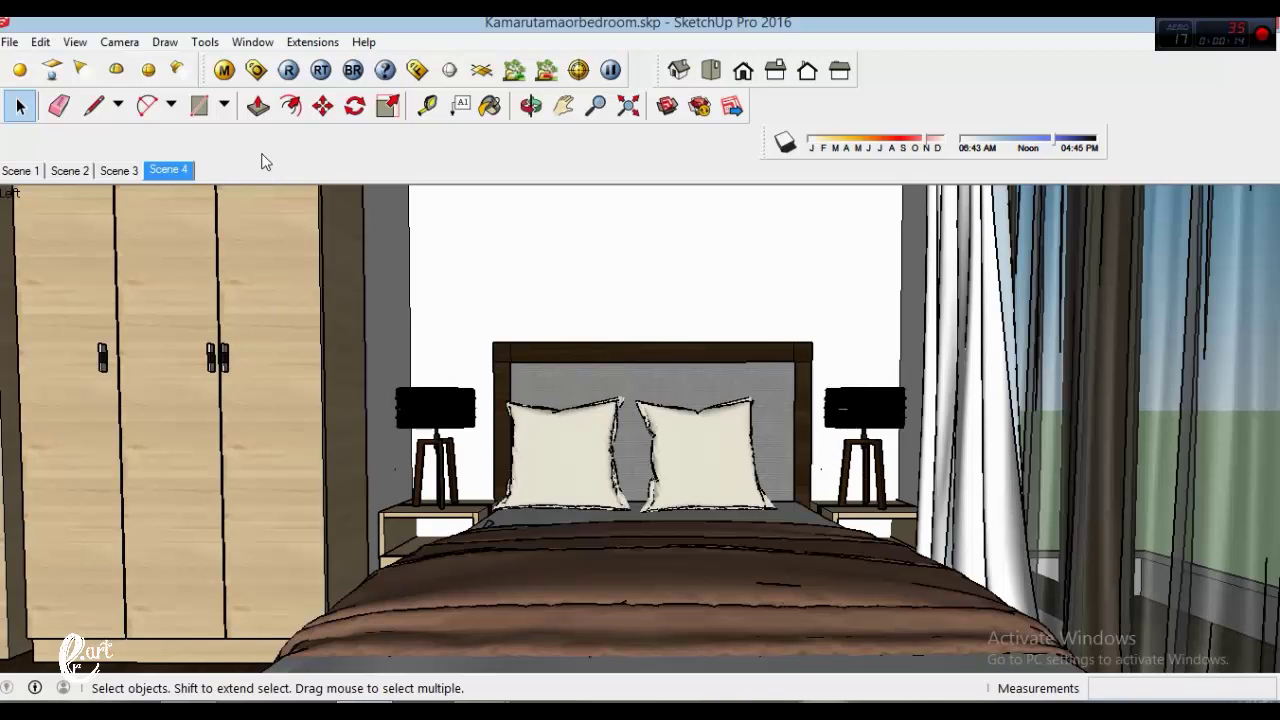
pyautogui.click(255, 72)
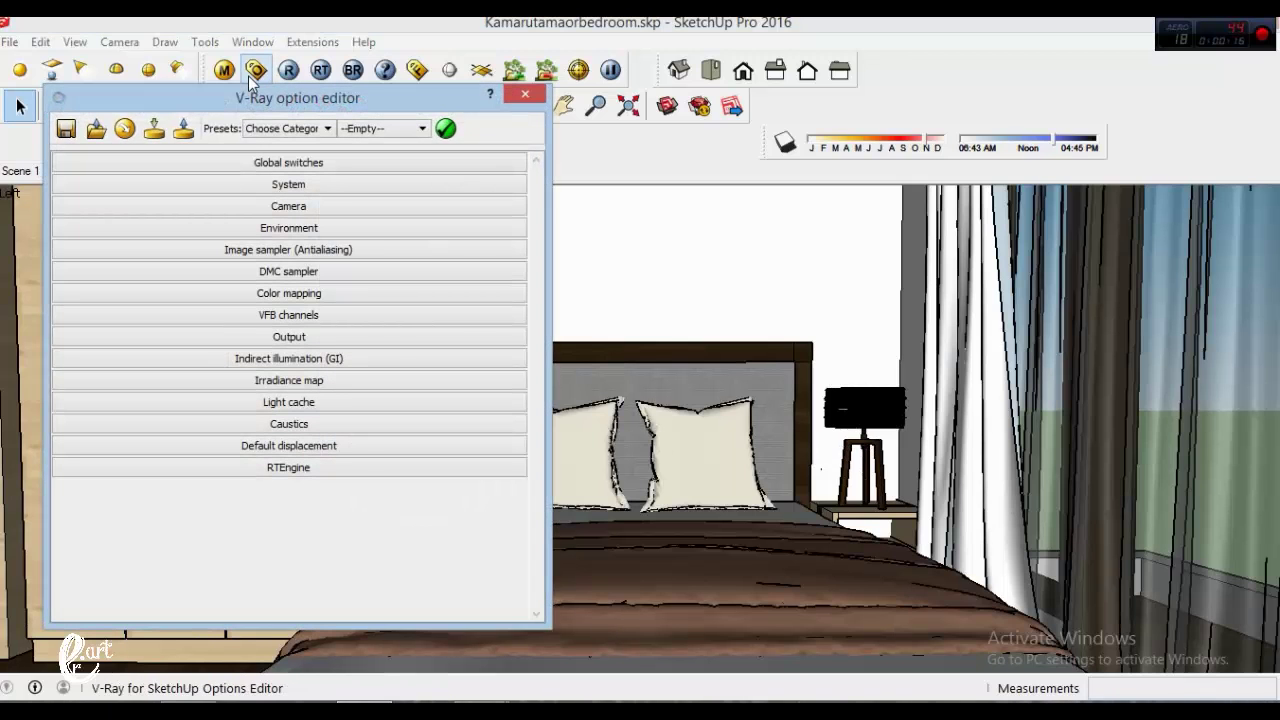
# - Set the V-Ray output size to the 1280x720 preset
pyautogui.click(249, 340)
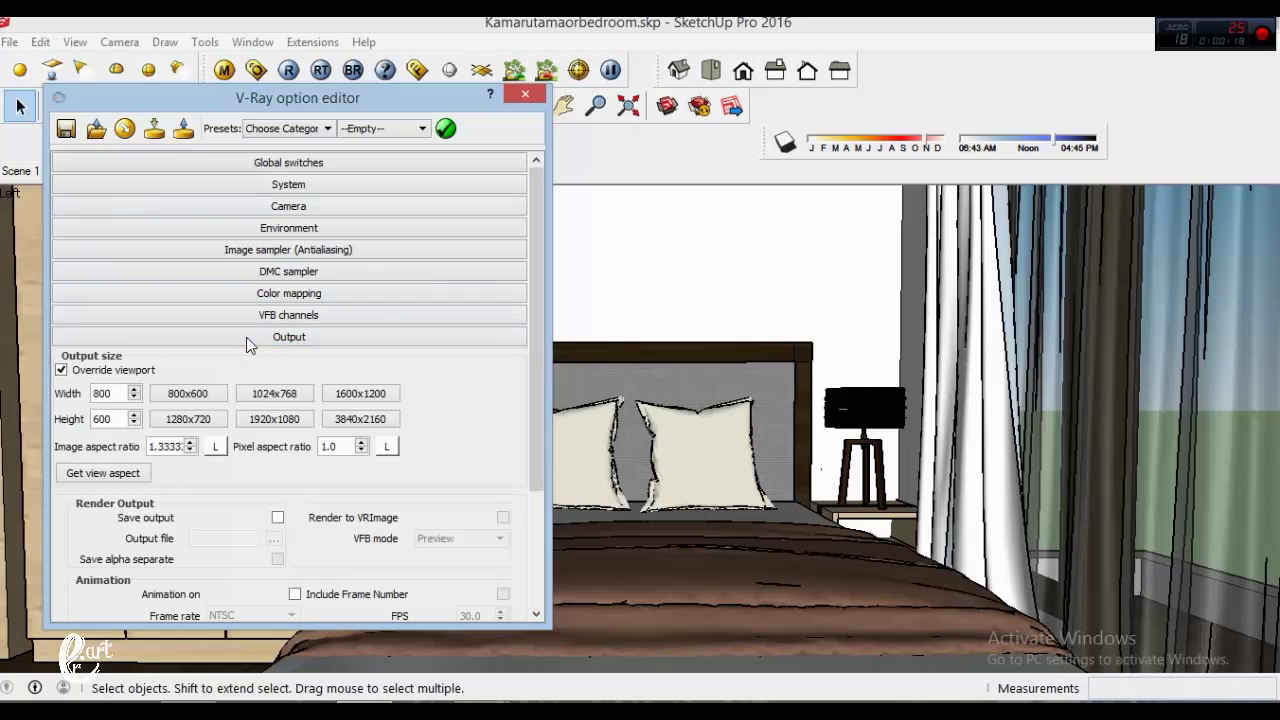
pyautogui.click(185, 421)
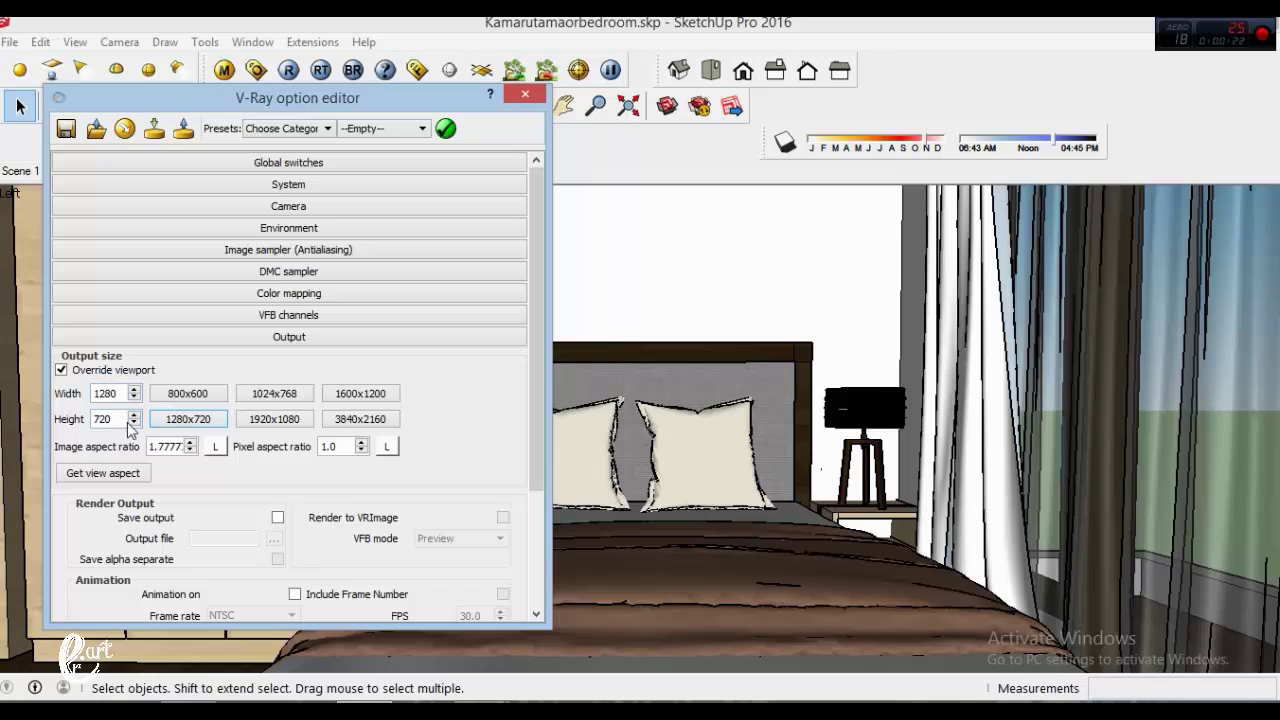
pyautogui.click(254, 341)
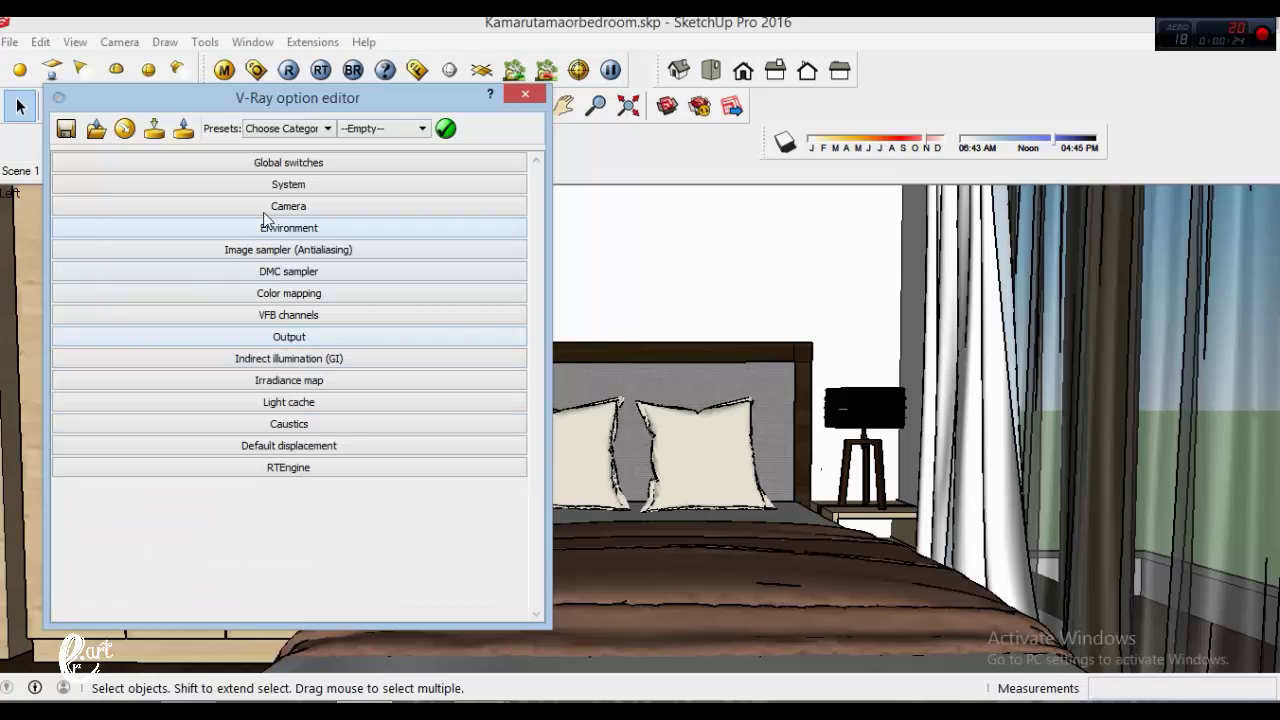
# - Make the V-Ray camera Spherical with Override FOV on and a 360 field of view
pyautogui.click(262, 207)
pyautogui.click(240, 250)
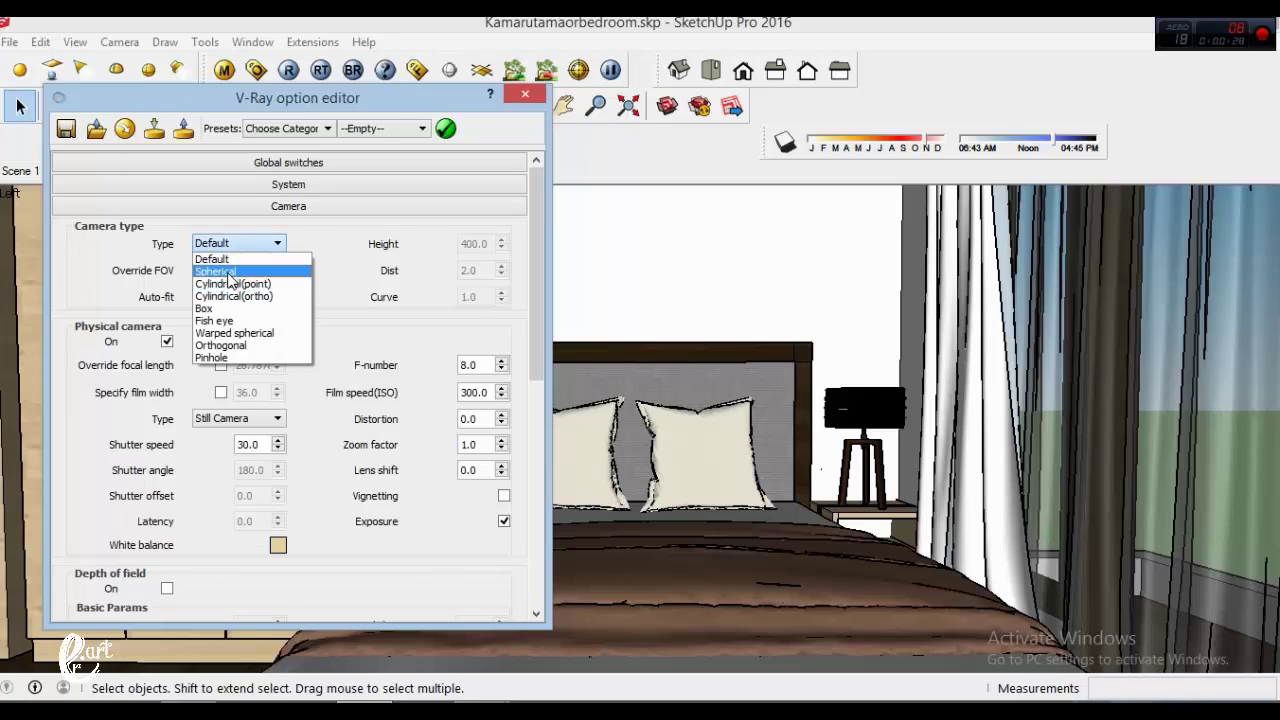
pyautogui.click(226, 272)
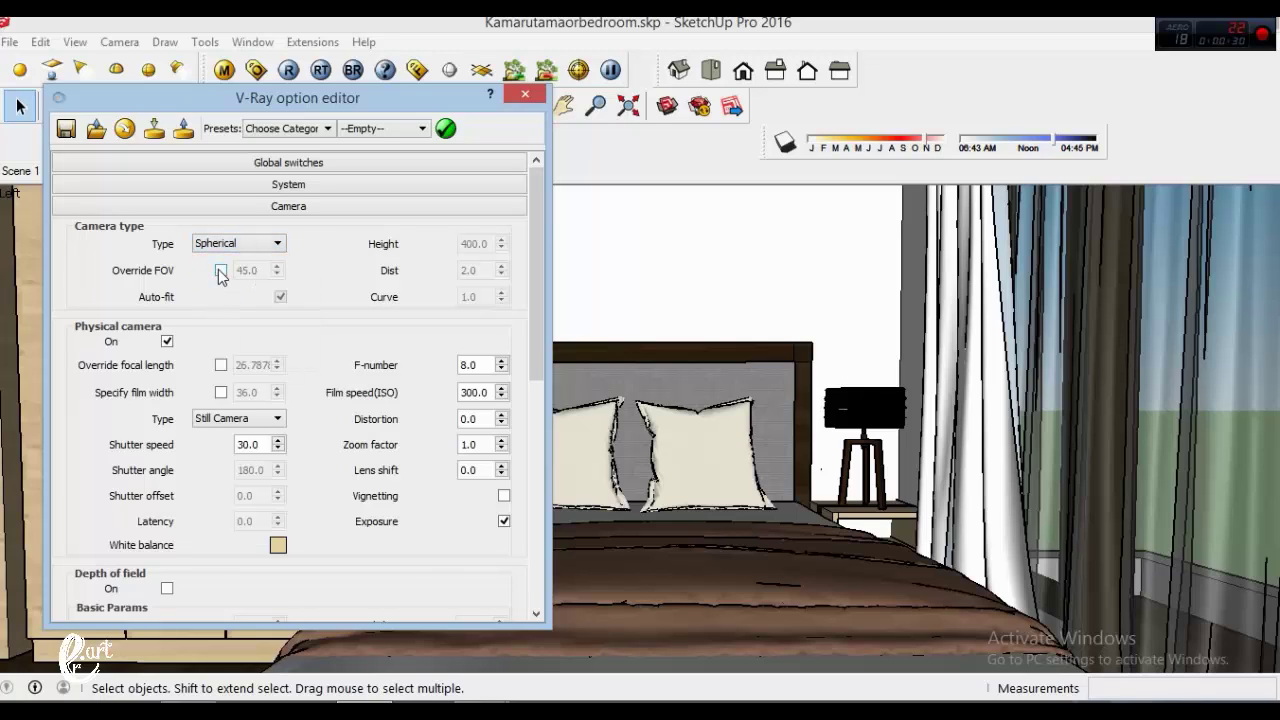
pyautogui.click(221, 270)
pyautogui.doubleClick(248, 270)
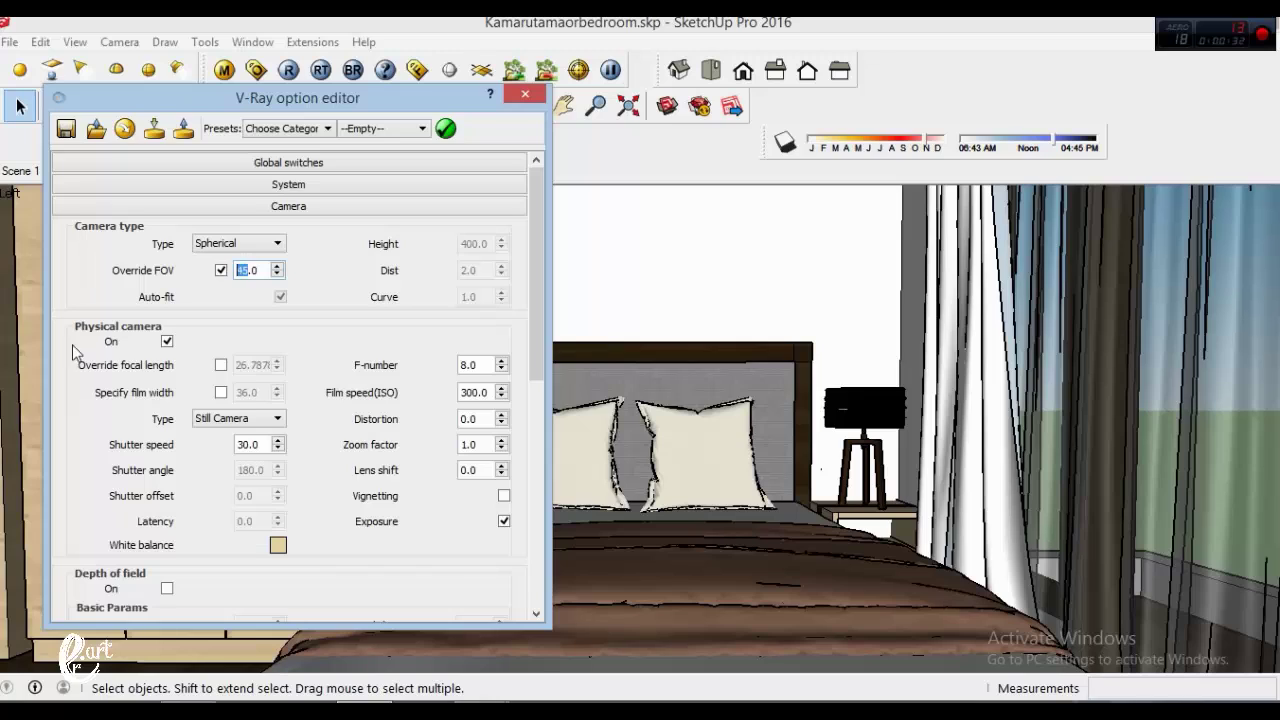
pyautogui.write('360')
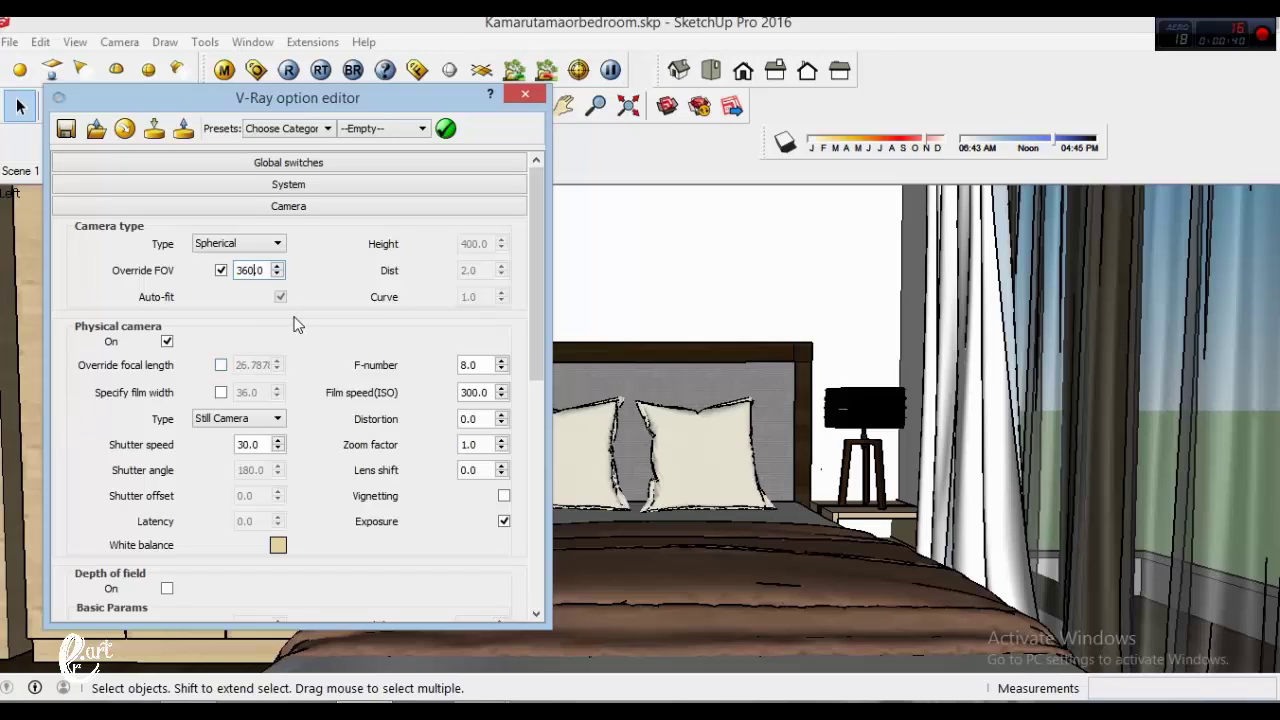
pyautogui.click(283, 208)
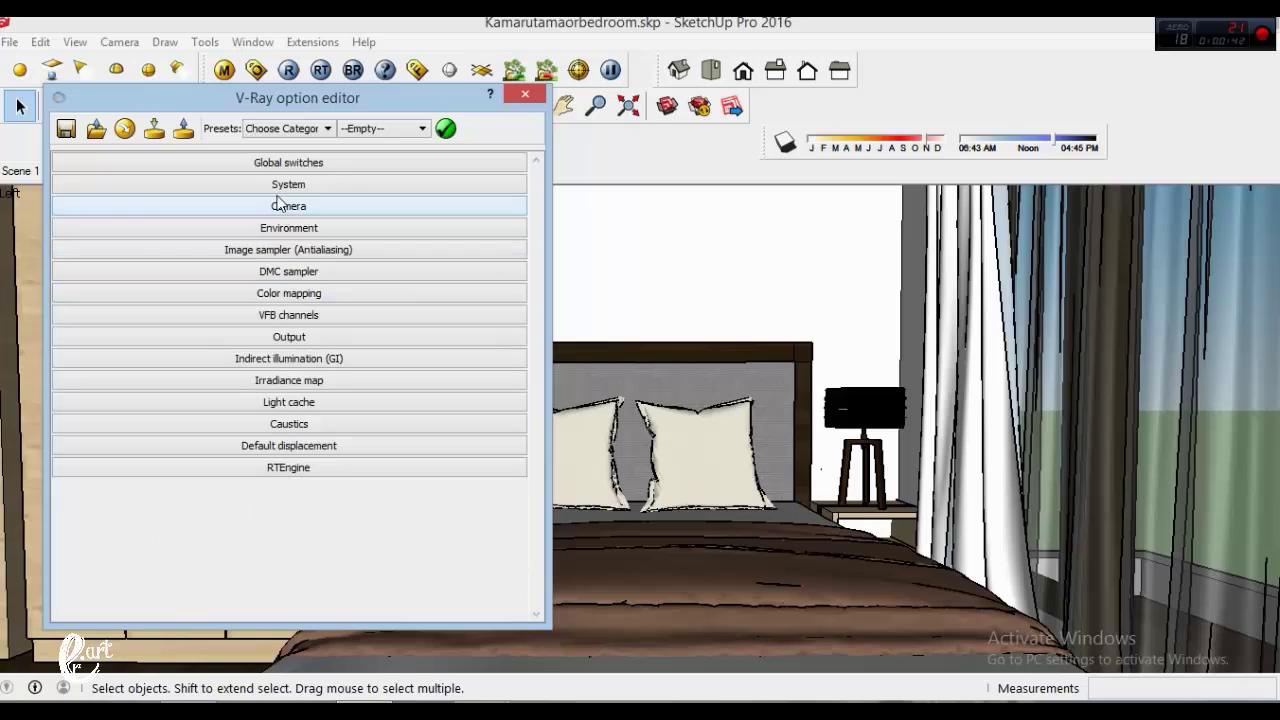
pyautogui.click(274, 164)
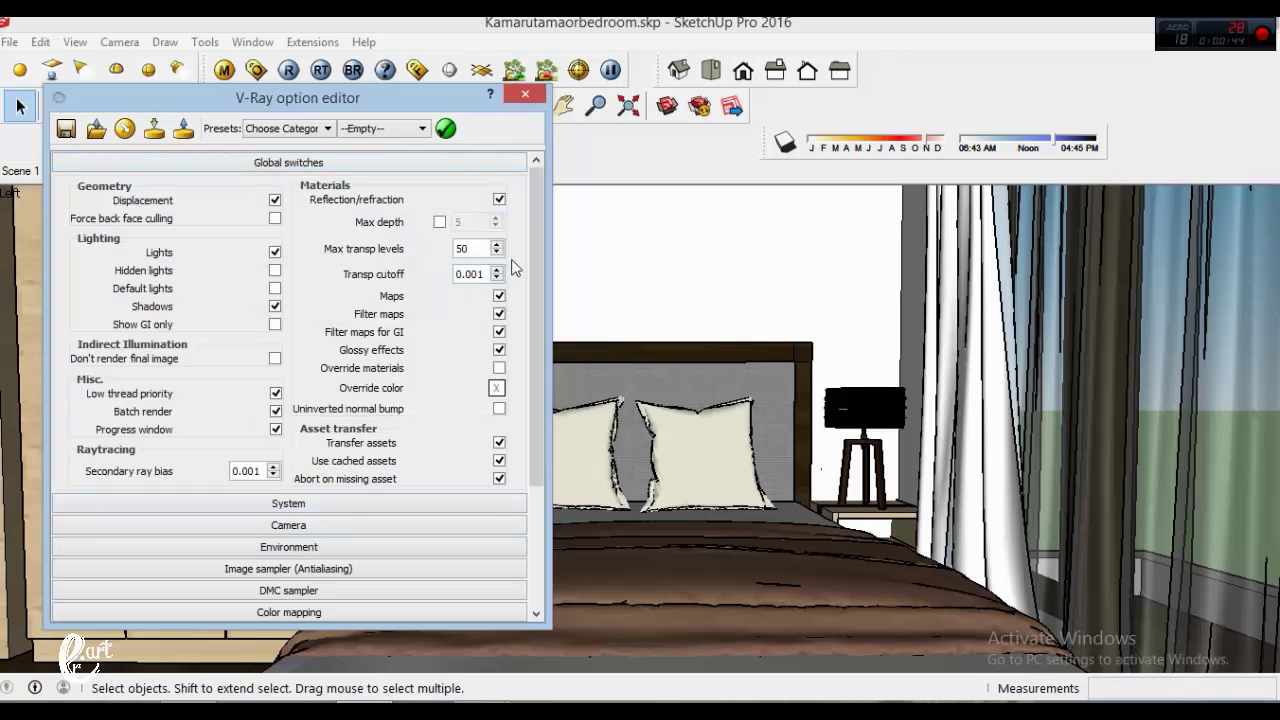
pyautogui.moveTo(540, 201)
pyautogui.mouseDown()
pyautogui.moveTo(542, 231)
pyautogui.moveTo(536, 201)
pyautogui.mouseUp()
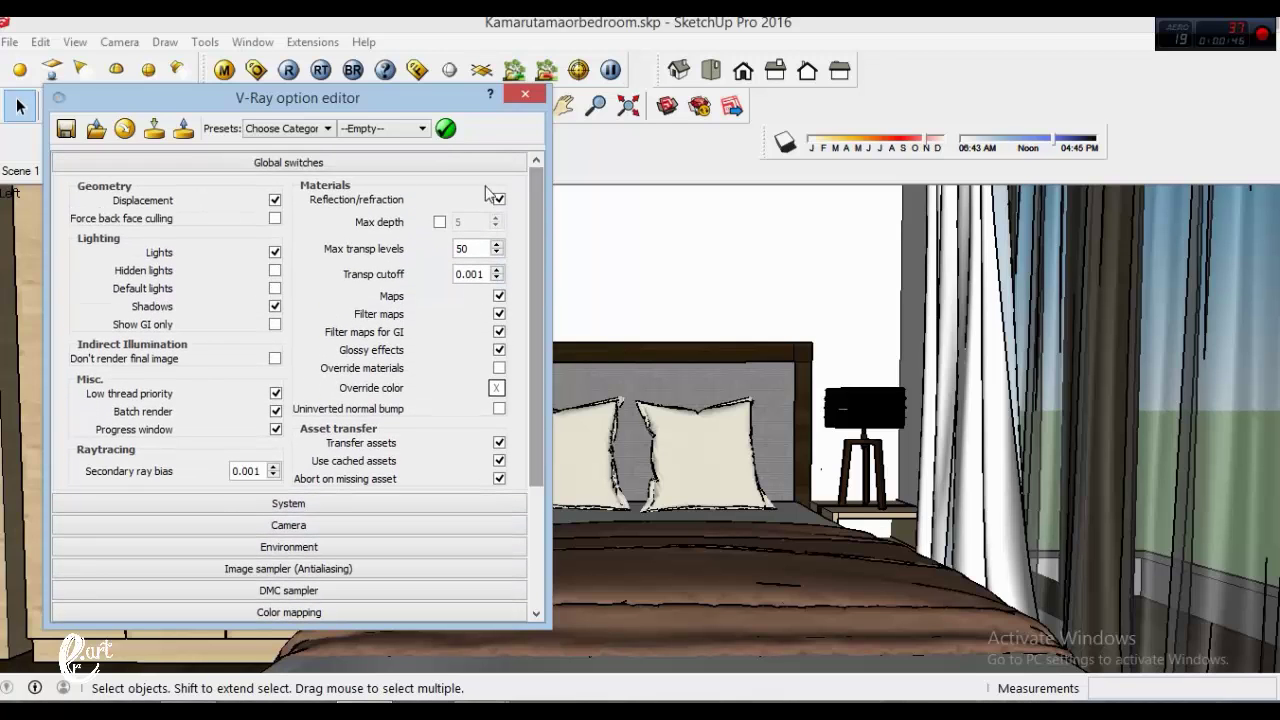
pyautogui.click(298, 162)
pyautogui.click(286, 184)
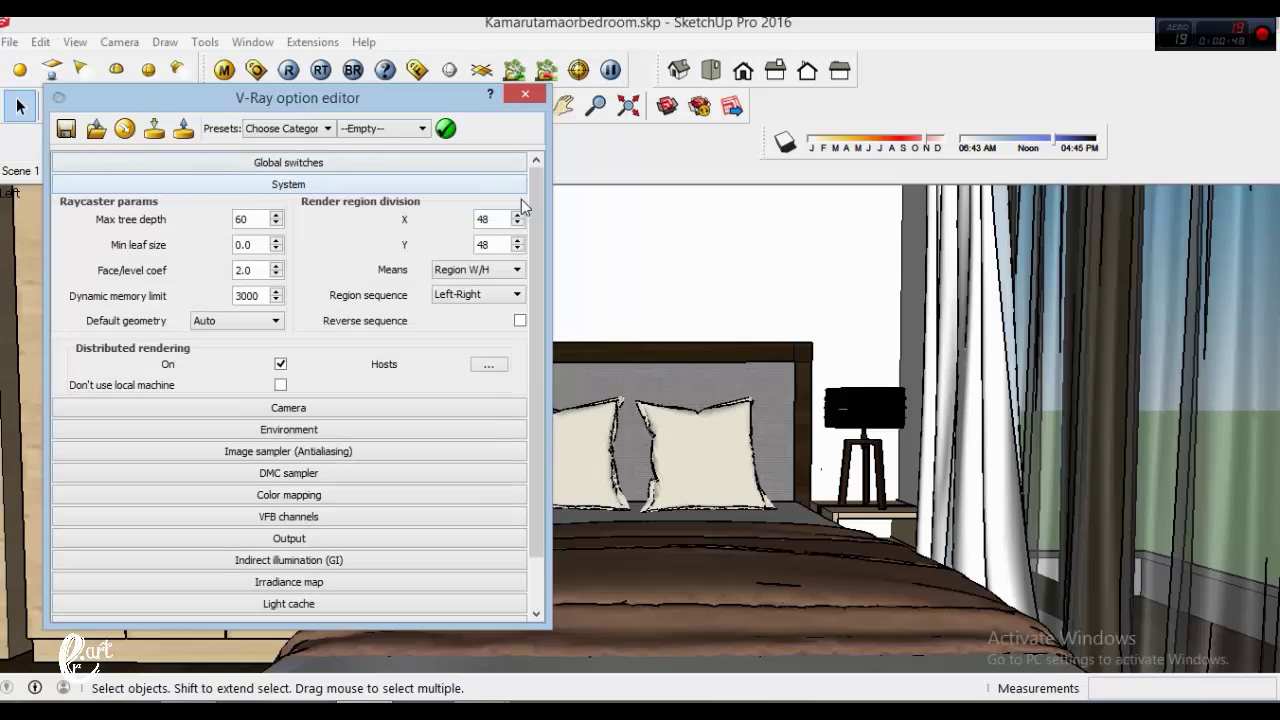
pyautogui.click(347, 182)
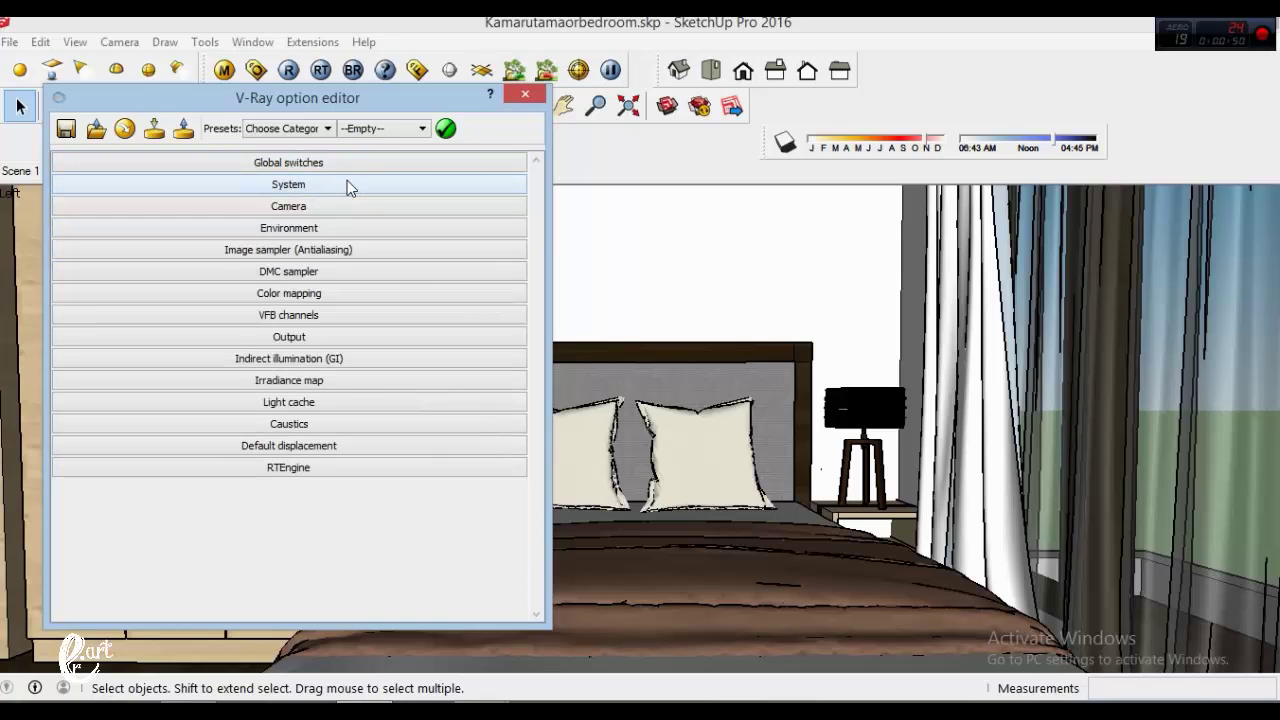
pyautogui.click(322, 232)
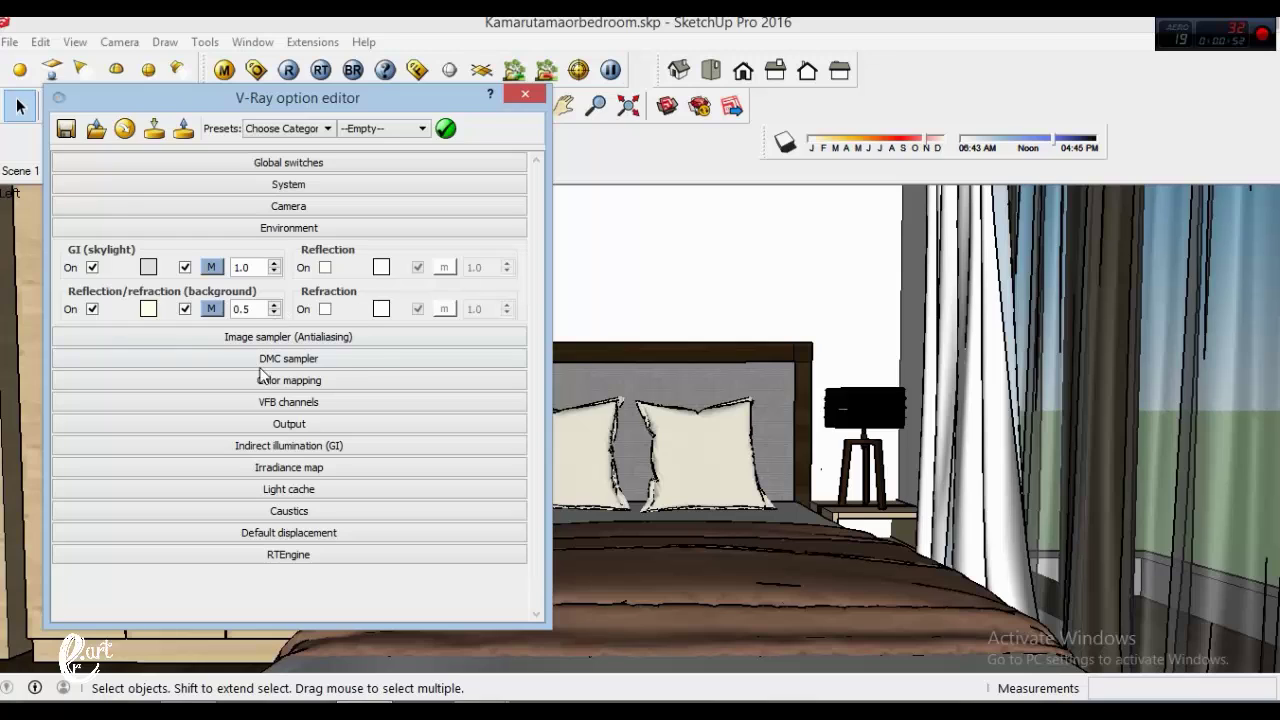
pyautogui.click(295, 230)
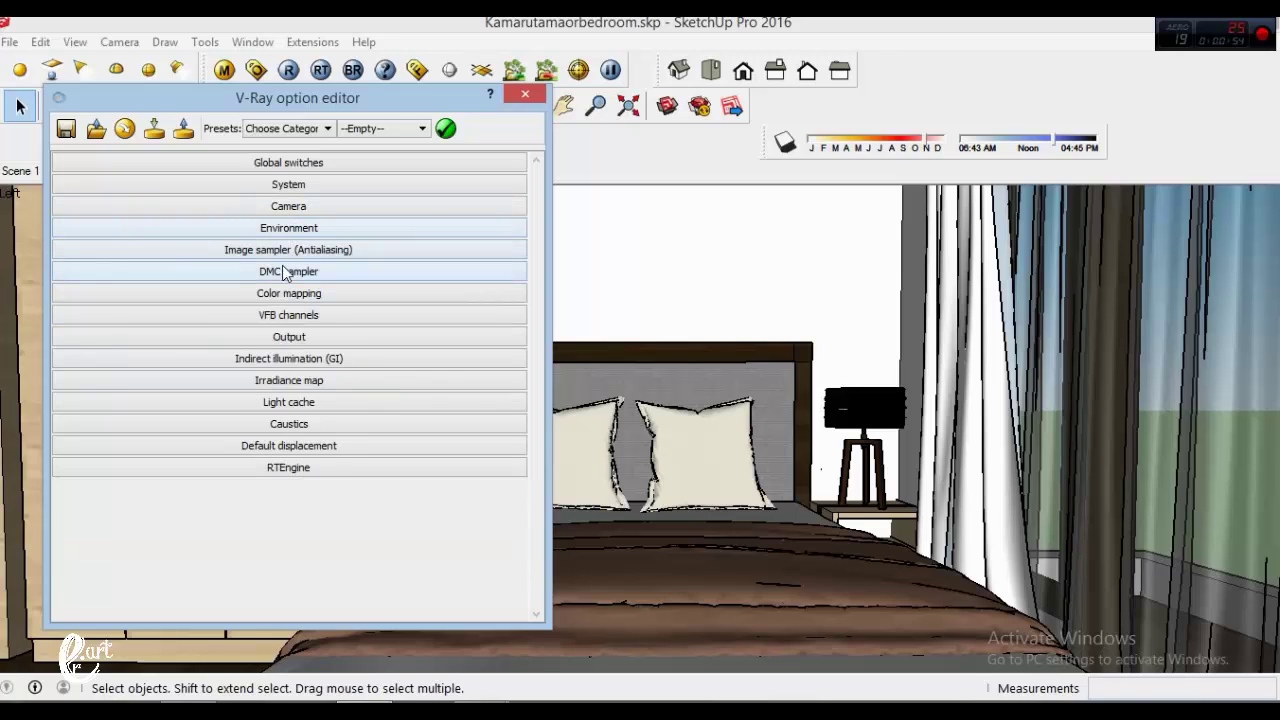
pyautogui.click(284, 254)
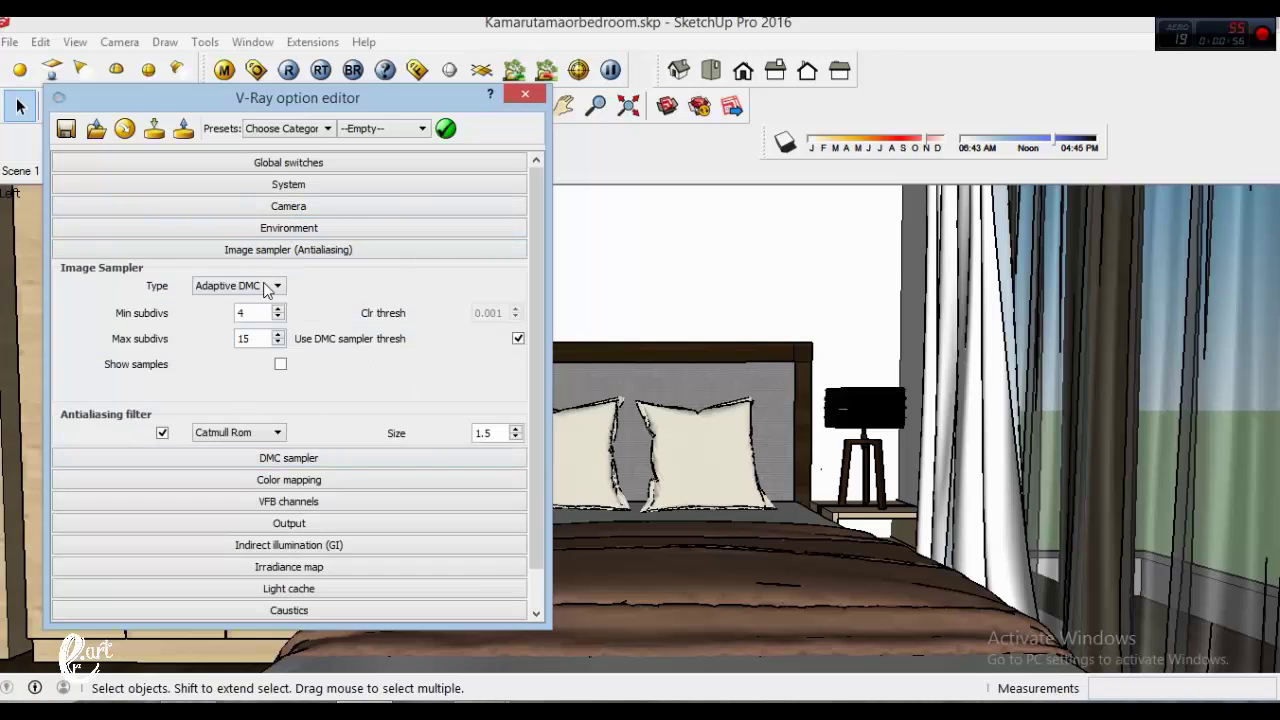
pyautogui.click(281, 251)
pyautogui.click(278, 272)
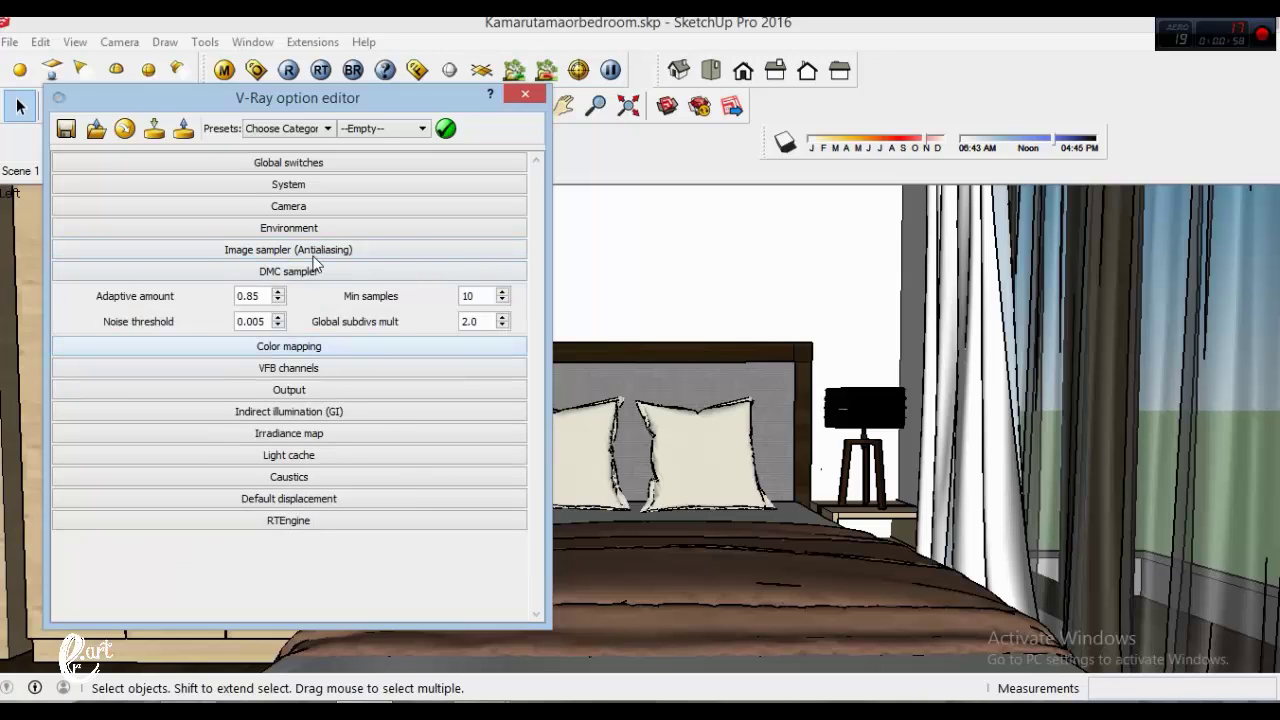
pyautogui.click(316, 277)
pyautogui.click(304, 296)
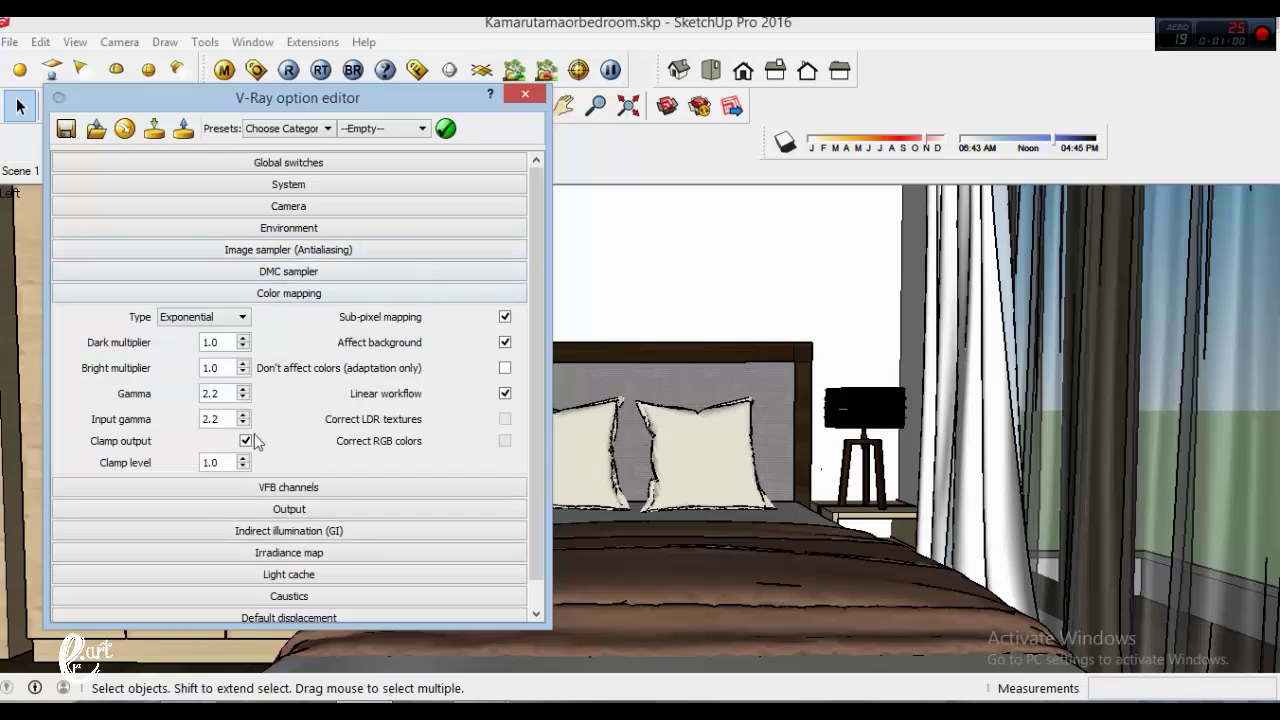
pyautogui.click(288, 296)
pyautogui.click(310, 316)
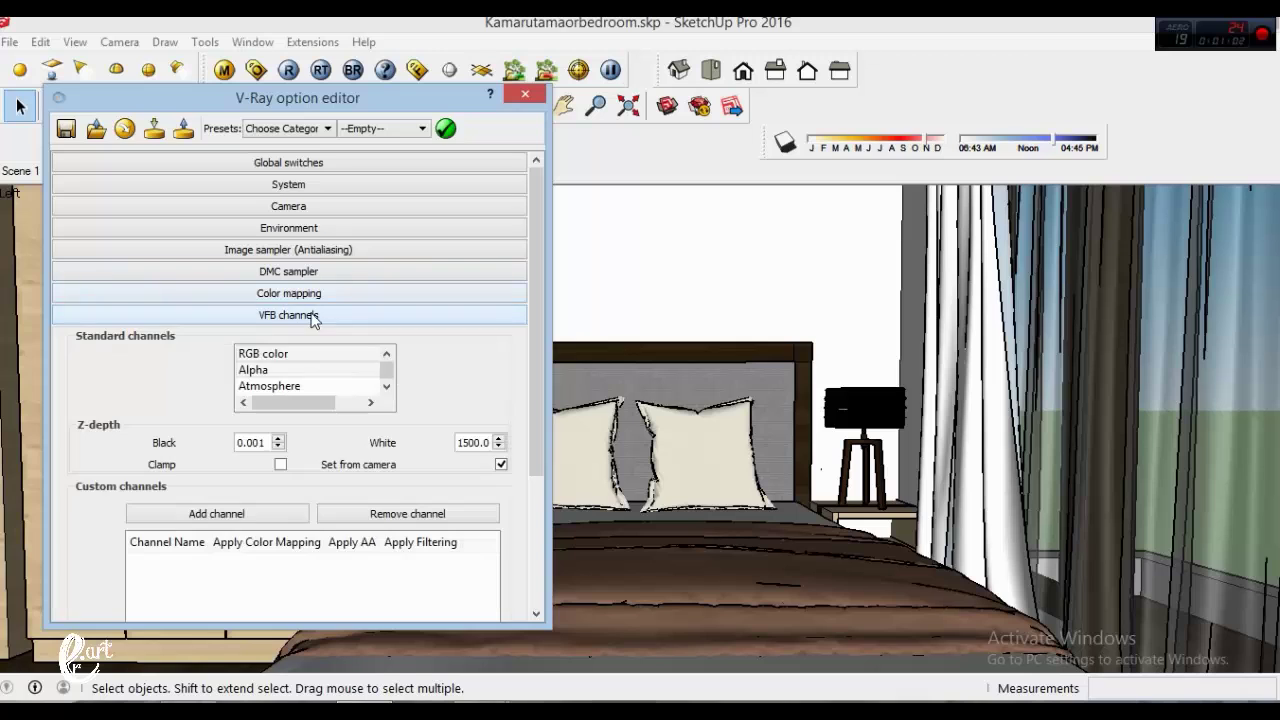
pyautogui.moveTo(536, 361); pyautogui.dragTo(551, 477)
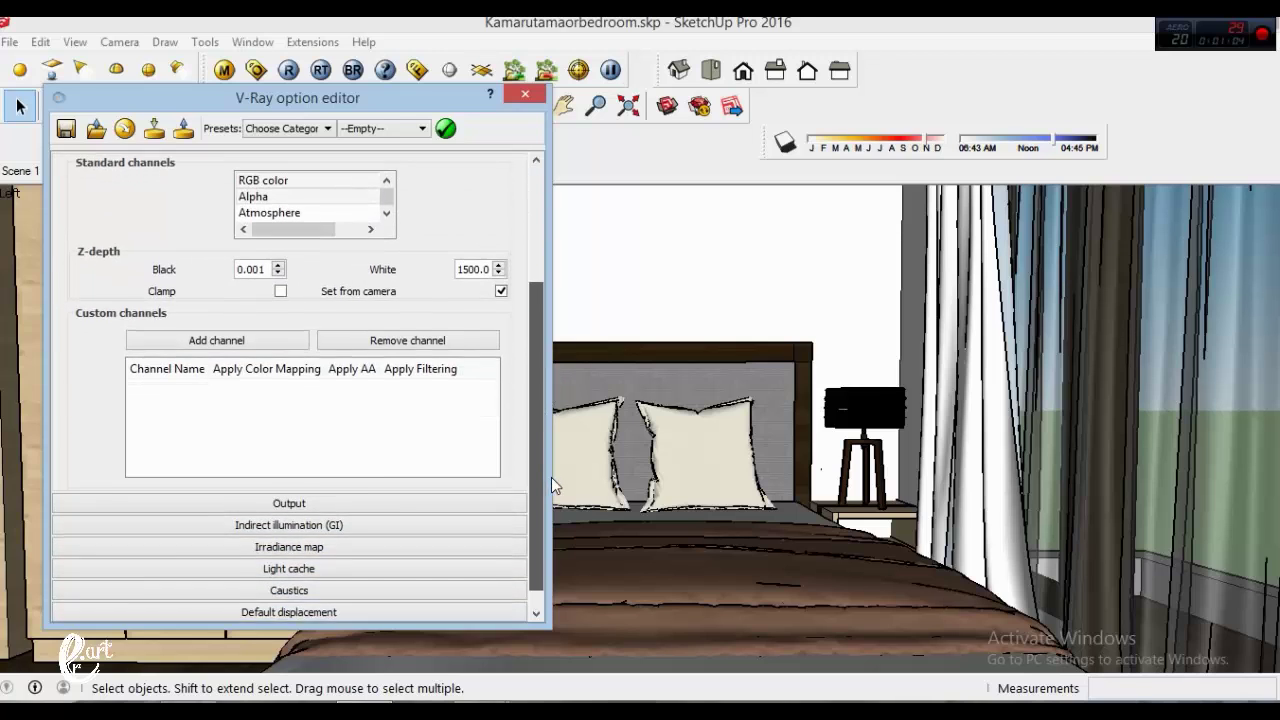
pyautogui.click(329, 223)
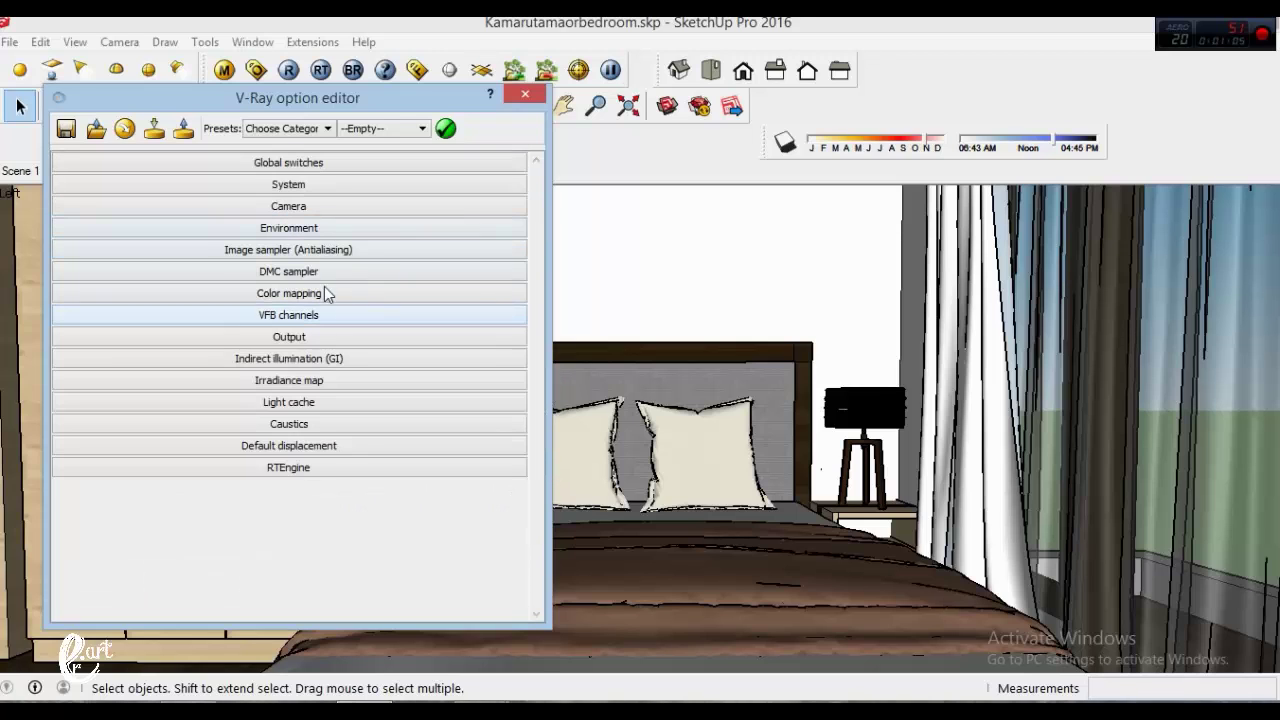
# - Review the Indirect illumination, Irradiance map and Light cache settings
pyautogui.click(310, 356)
pyautogui.scroll(-3, 533, 258)
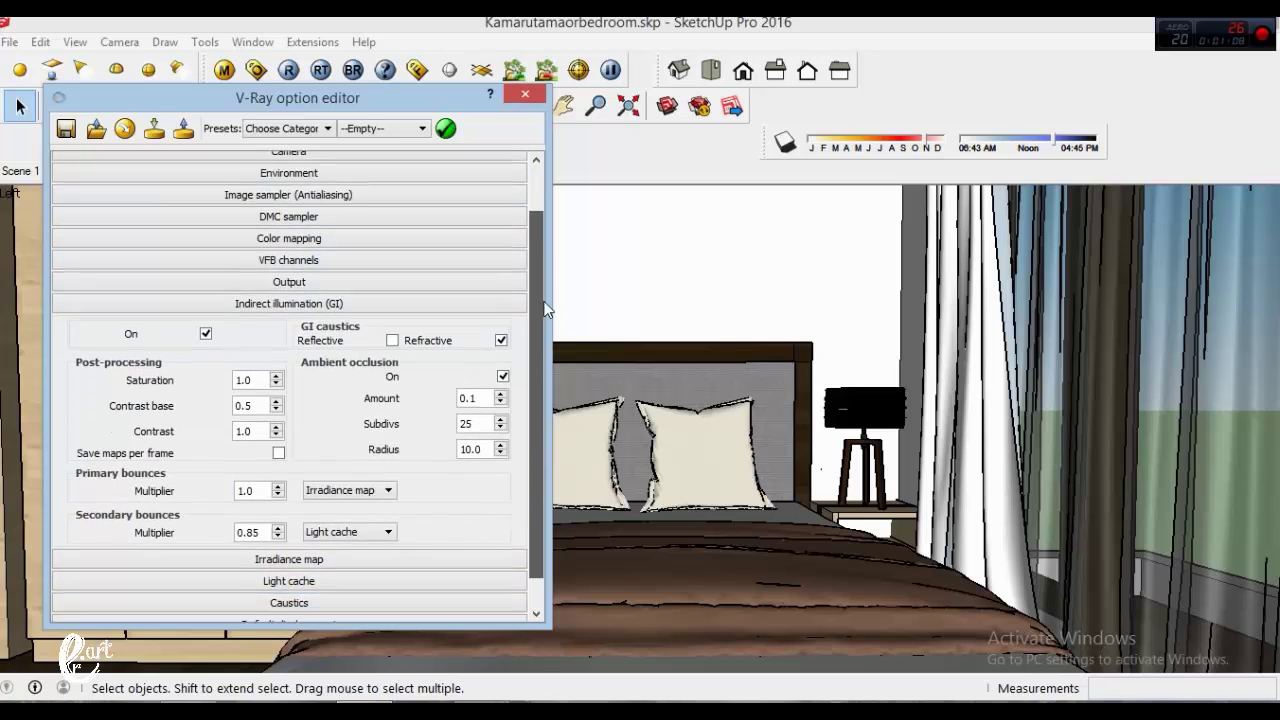
pyautogui.click(327, 266)
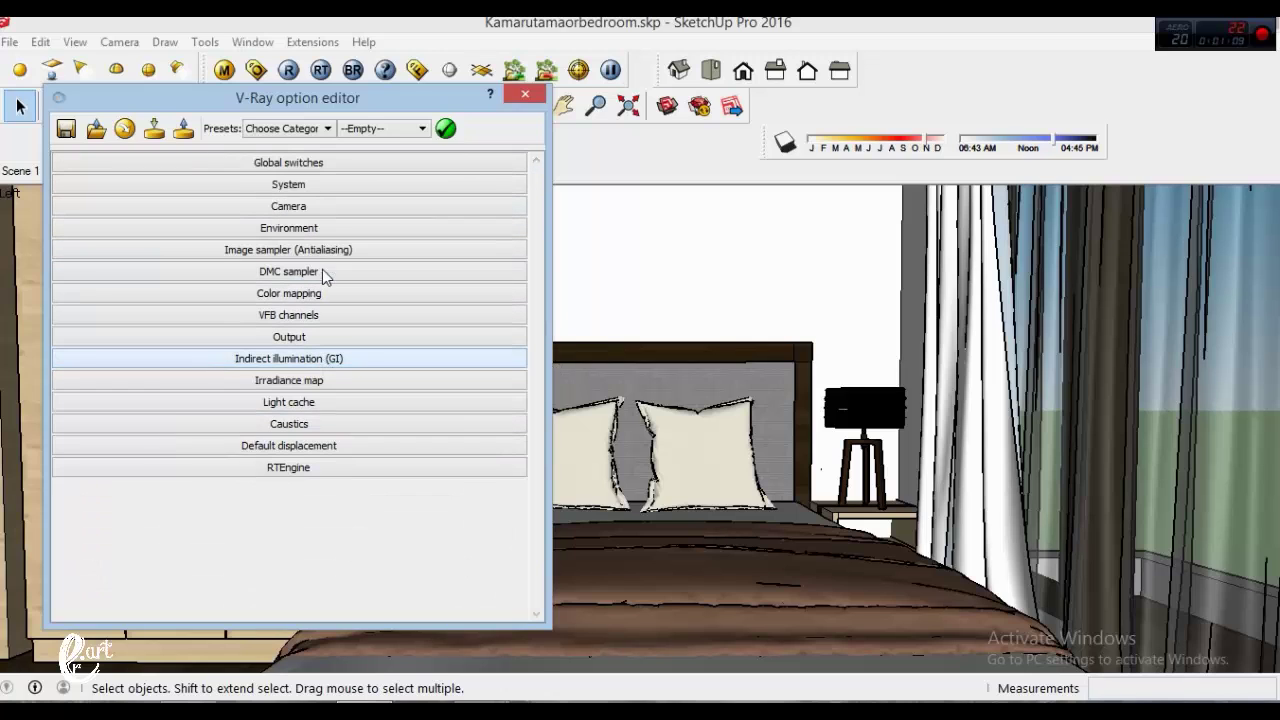
pyautogui.click(318, 378)
pyautogui.moveTo(545, 303)
pyautogui.mouseDown()
pyautogui.moveTo(547, 405)
pyautogui.moveTo(542, 364)
pyautogui.mouseUp()
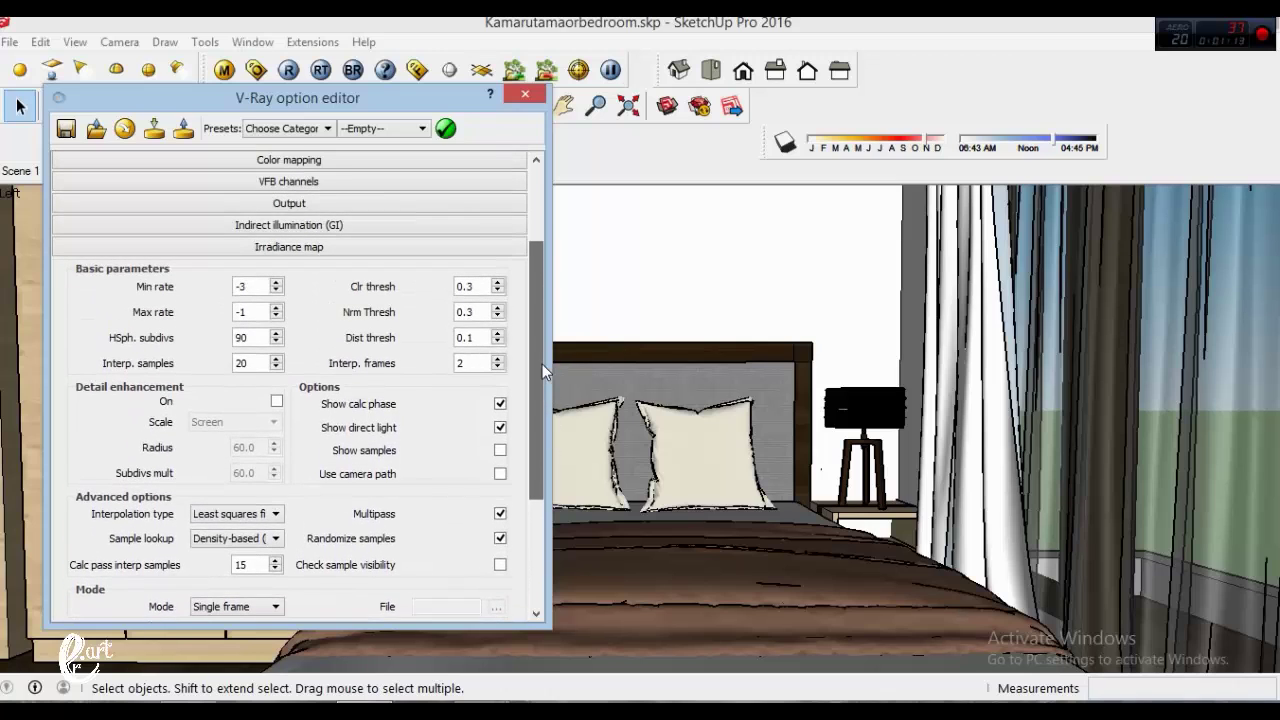
pyautogui.click(312, 249)
pyautogui.click(316, 402)
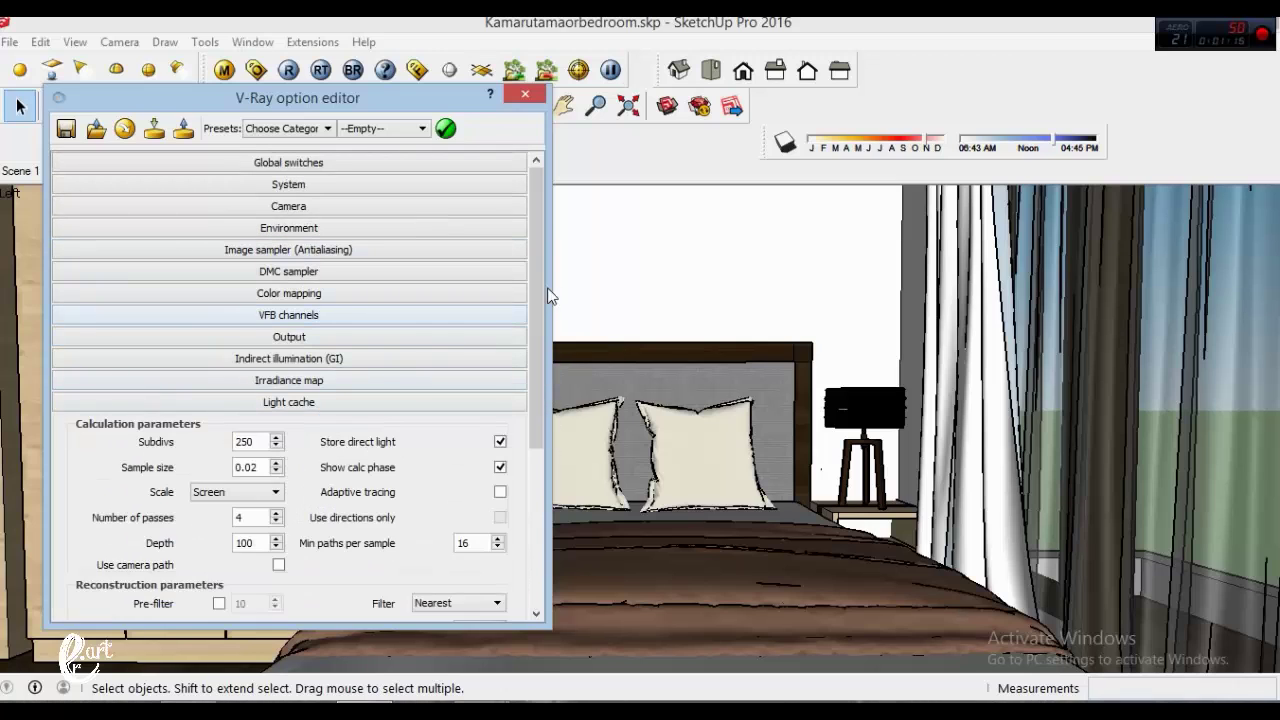
pyautogui.moveTo(540, 295)
pyautogui.mouseDown()
pyautogui.moveTo(538, 458)
pyautogui.moveTo(530, 416)
pyautogui.mouseUp()
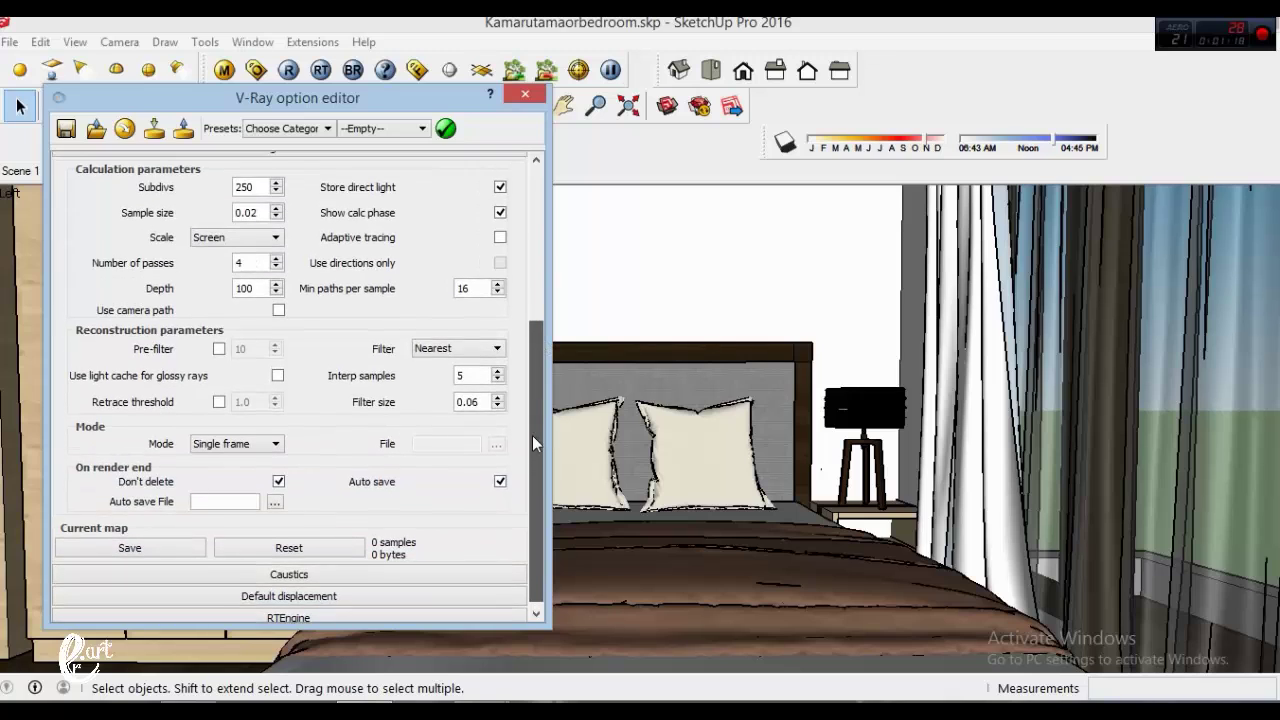
pyautogui.click(340, 179)
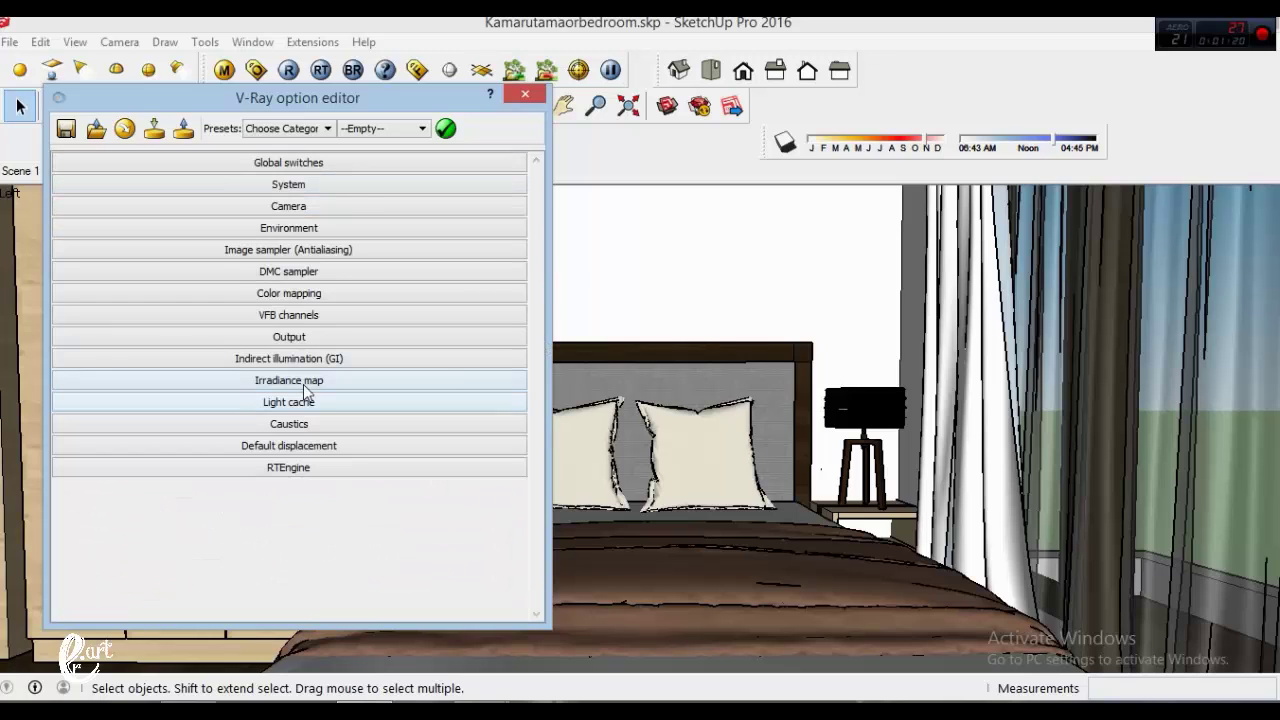
# - Review the Caustics, Default displacement and RTEngine settings, then close the V-Ray options
pyautogui.click(288, 424)
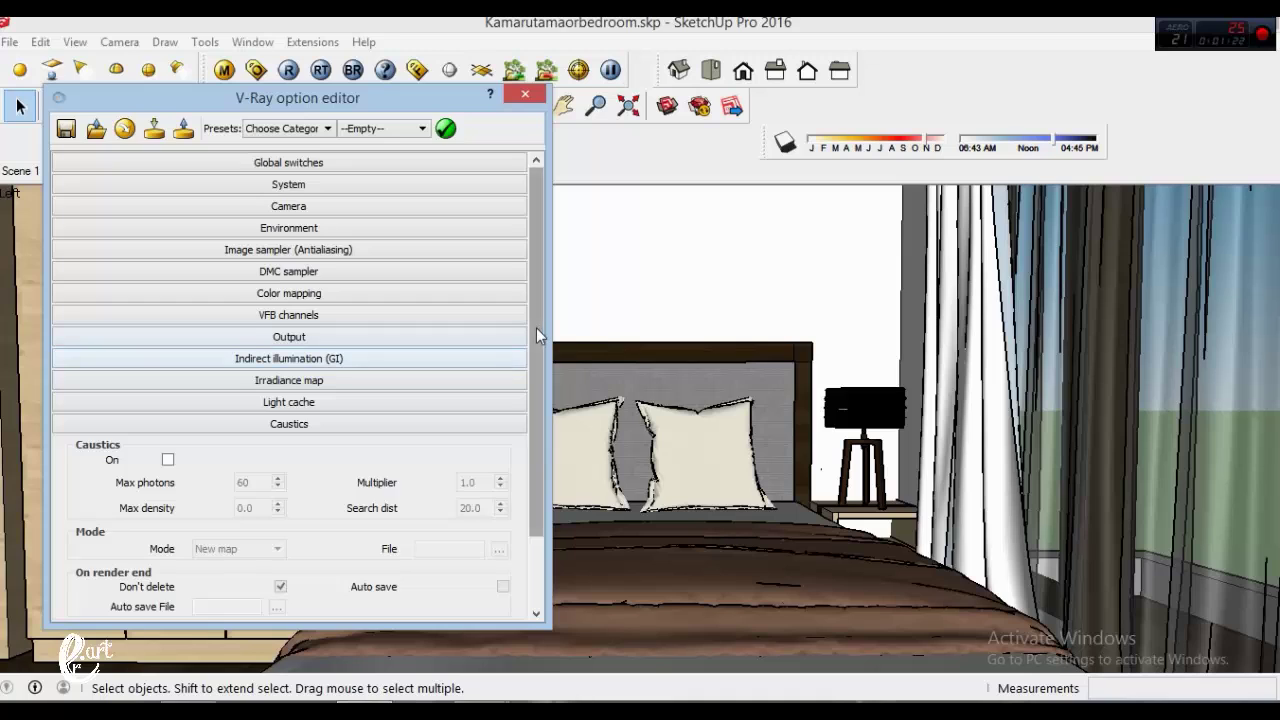
pyautogui.moveTo(534, 329); pyautogui.dragTo(534, 401)
pyautogui.click(372, 341)
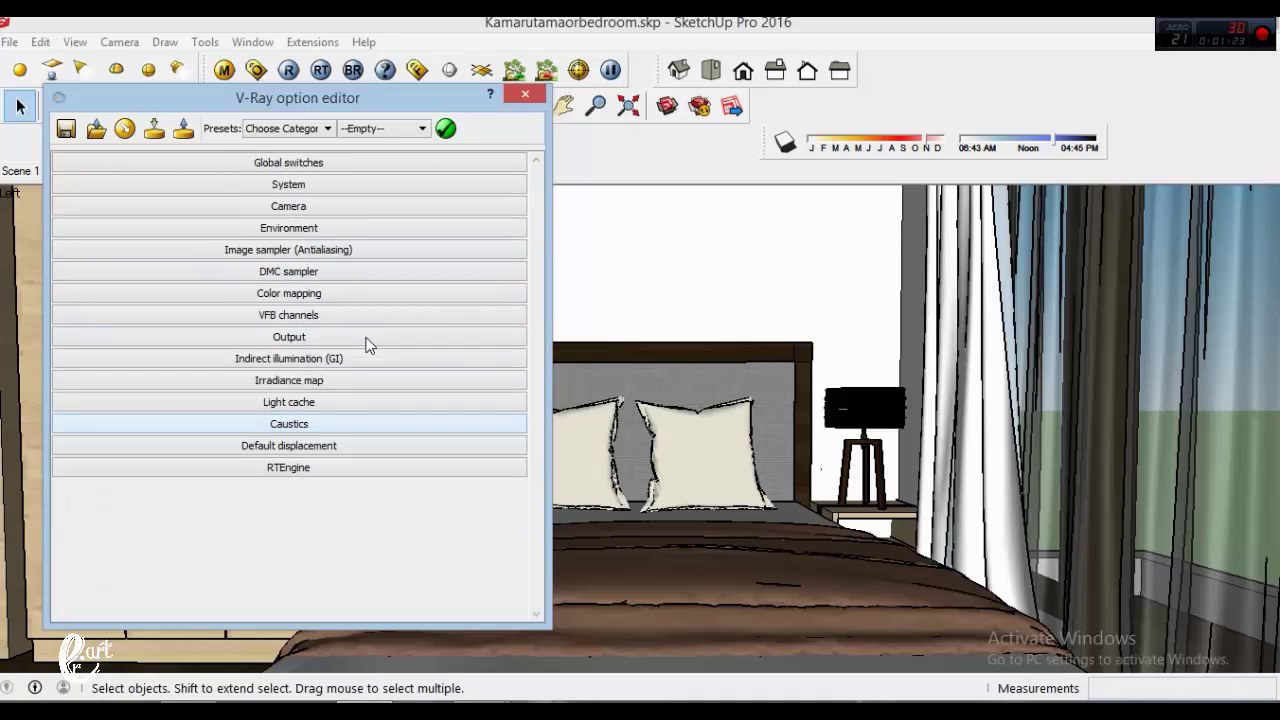
pyautogui.click(328, 446)
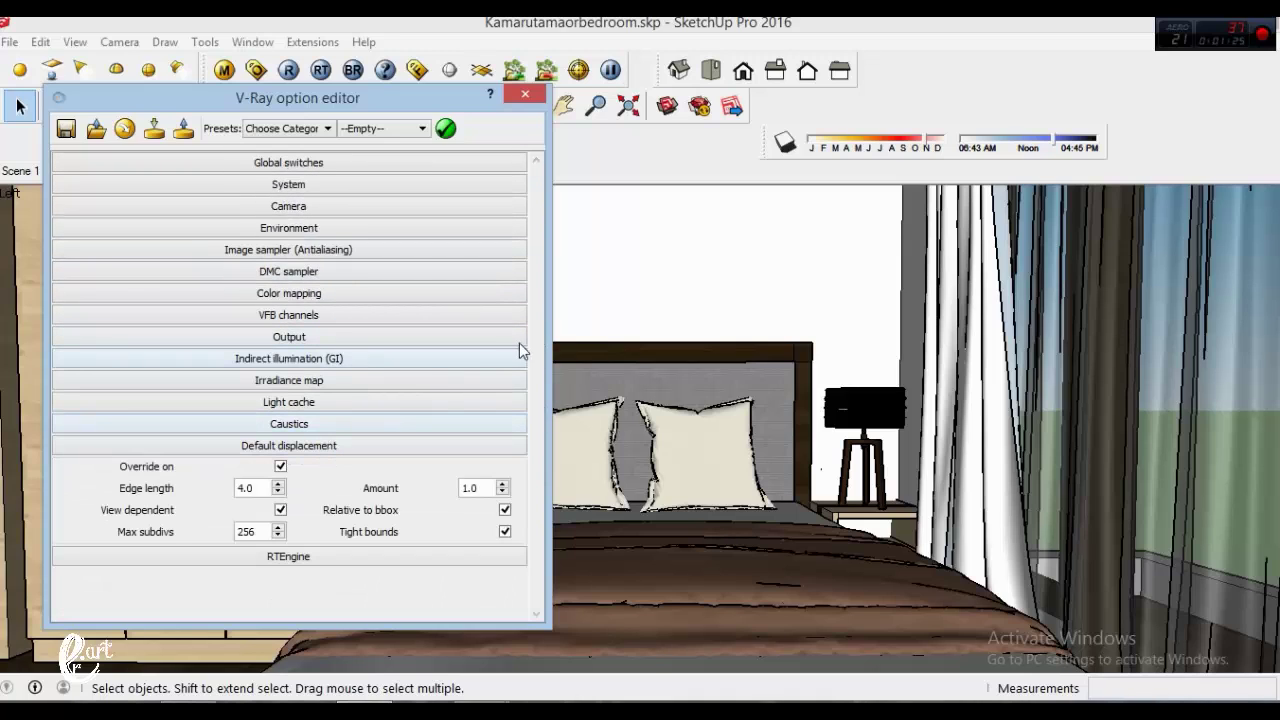
pyautogui.click(260, 449)
pyautogui.click(268, 470)
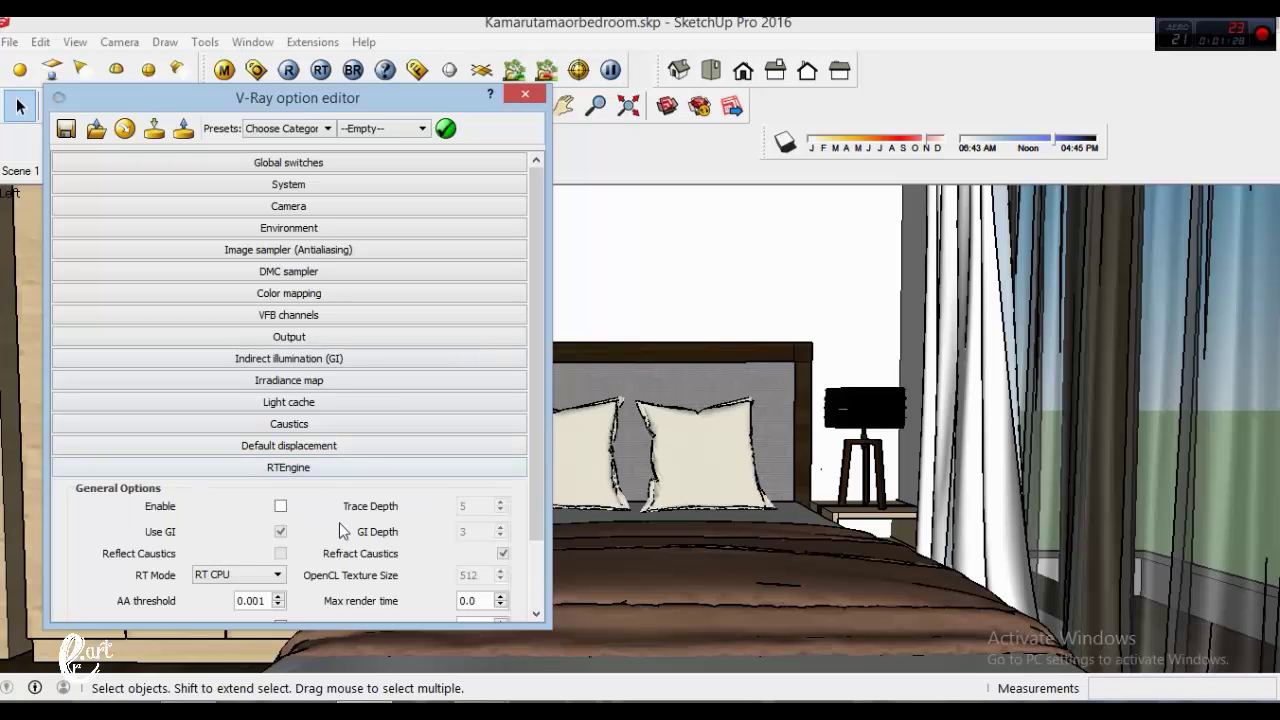
pyautogui.moveTo(538, 462); pyautogui.dragTo(542, 527)
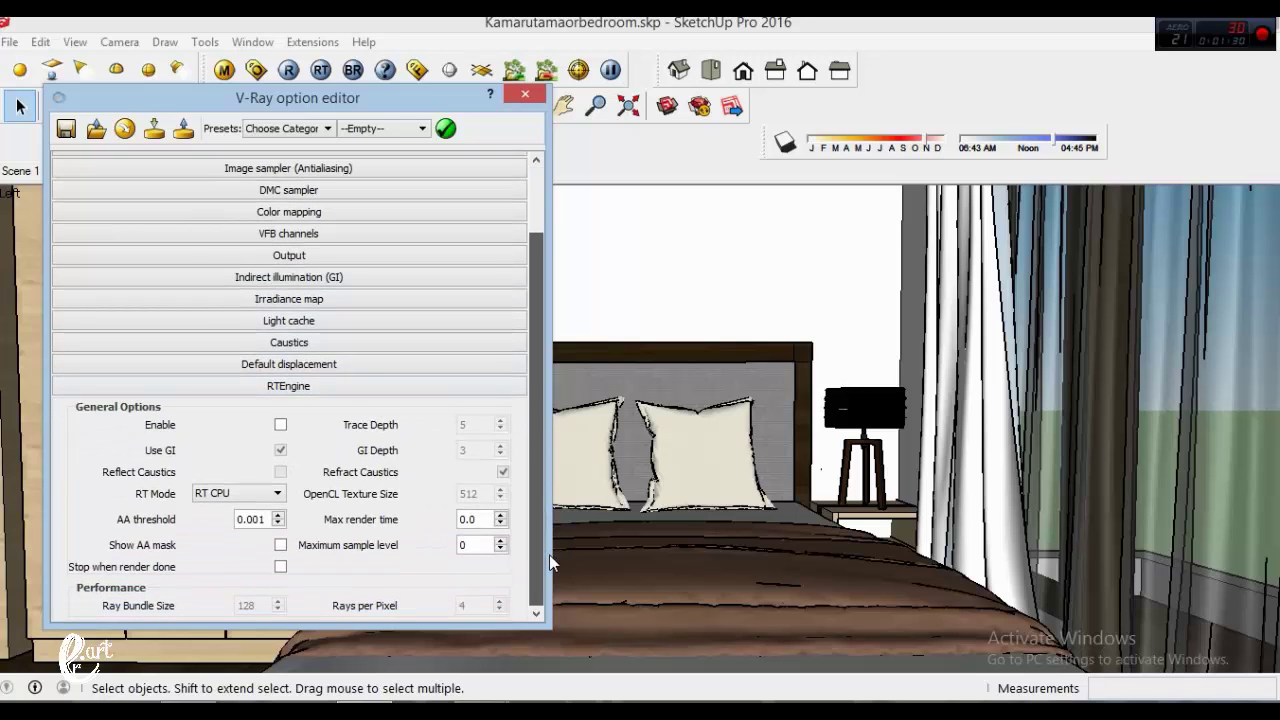
pyautogui.click(526, 96)
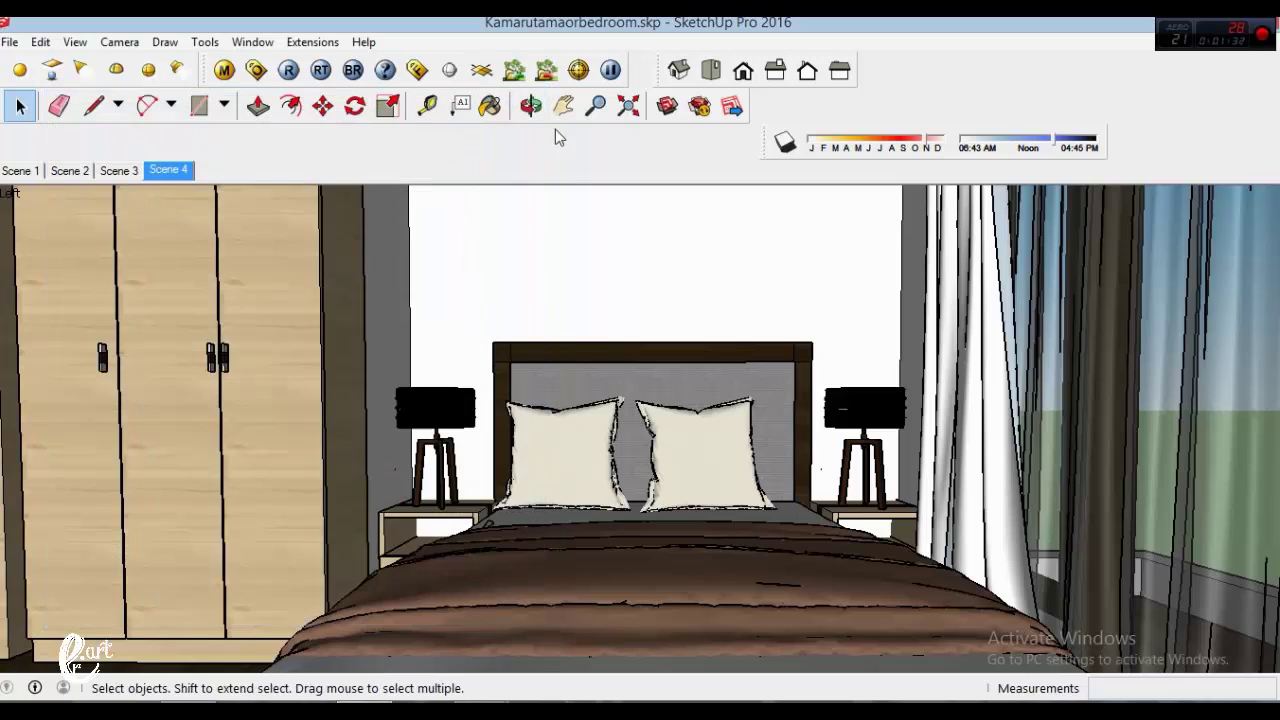
# - Render the bedroom with V-Ray as a 1280 x 720 spherical 360° panorama
pyautogui.click(288, 70)
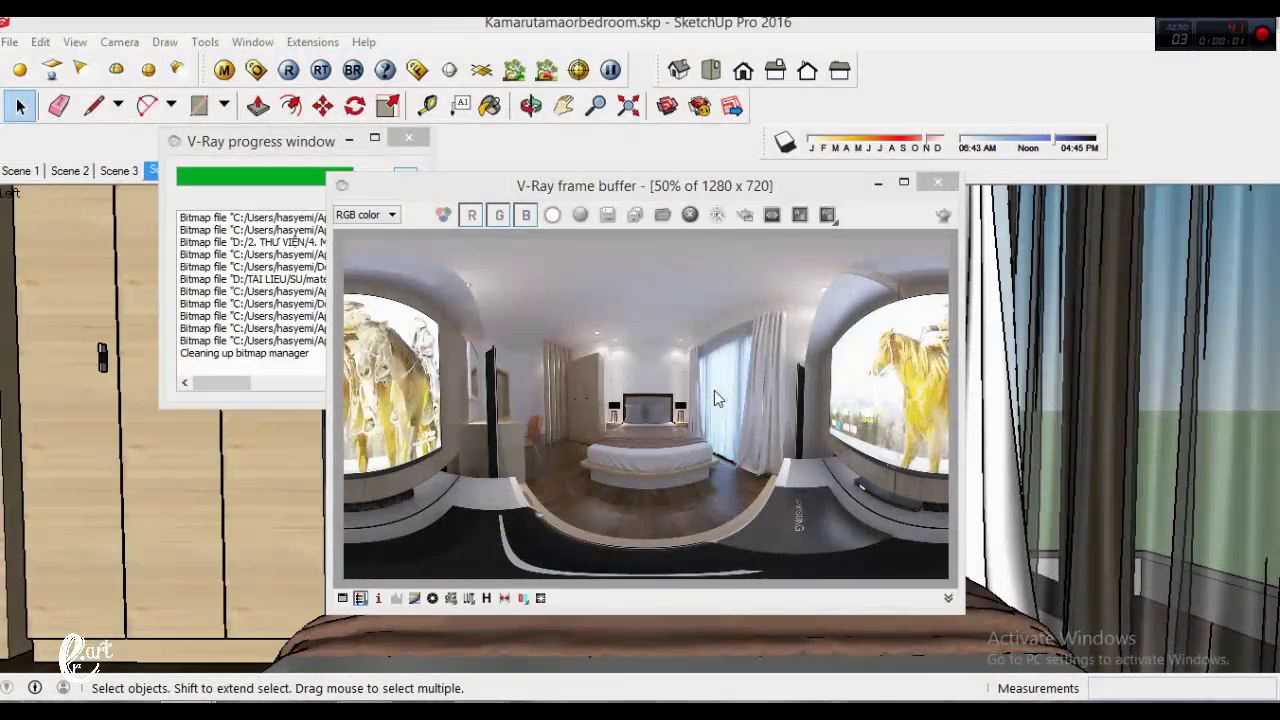
# - Pick 360.jpg in the LIPPO folder from the frame buffer's Save image dialog
pyautogui.click(607, 216)
pyautogui.click(554, 285)
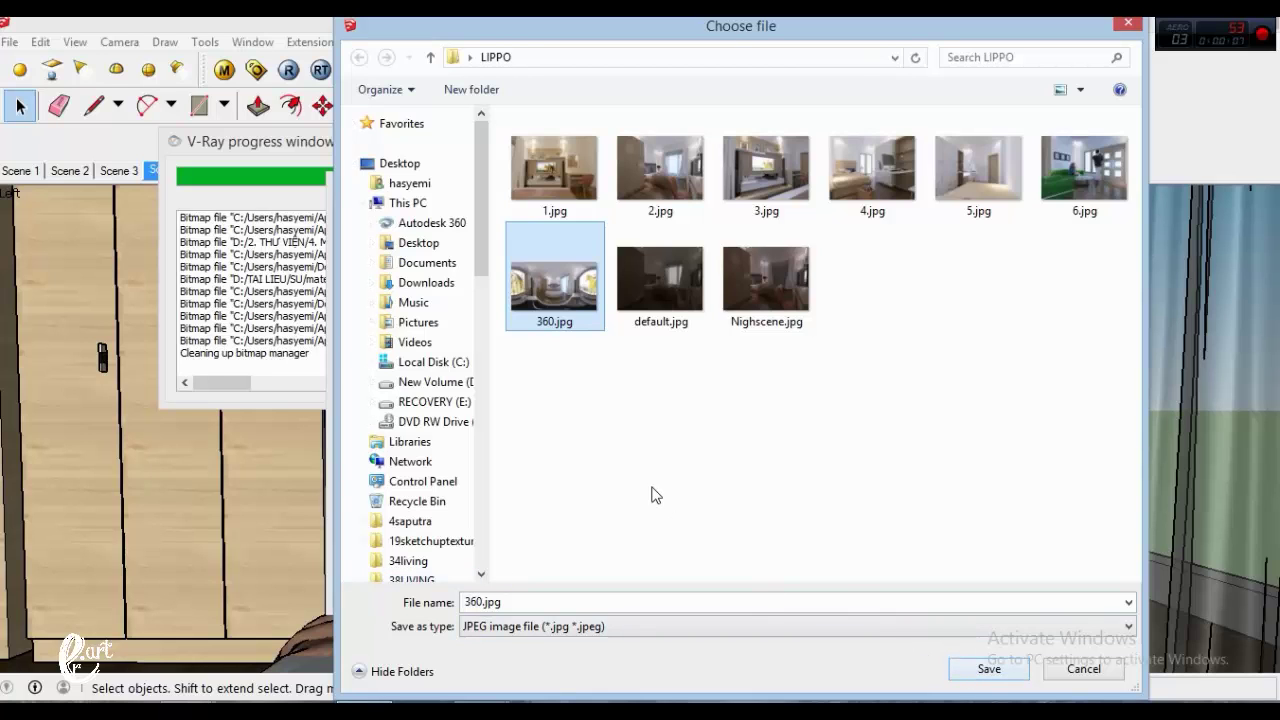
pyautogui.click(1075, 671)
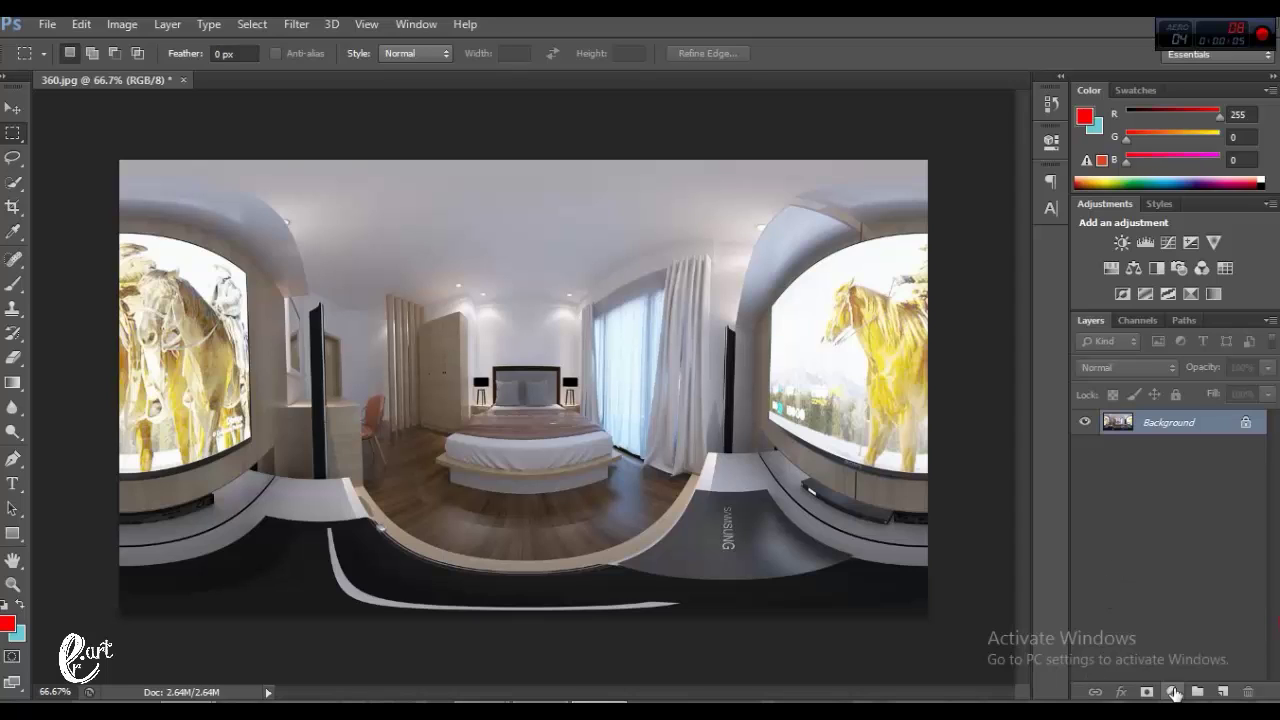
# - Duplicate the Background layer as Background copy
pyautogui.rightClick(1234, 428)
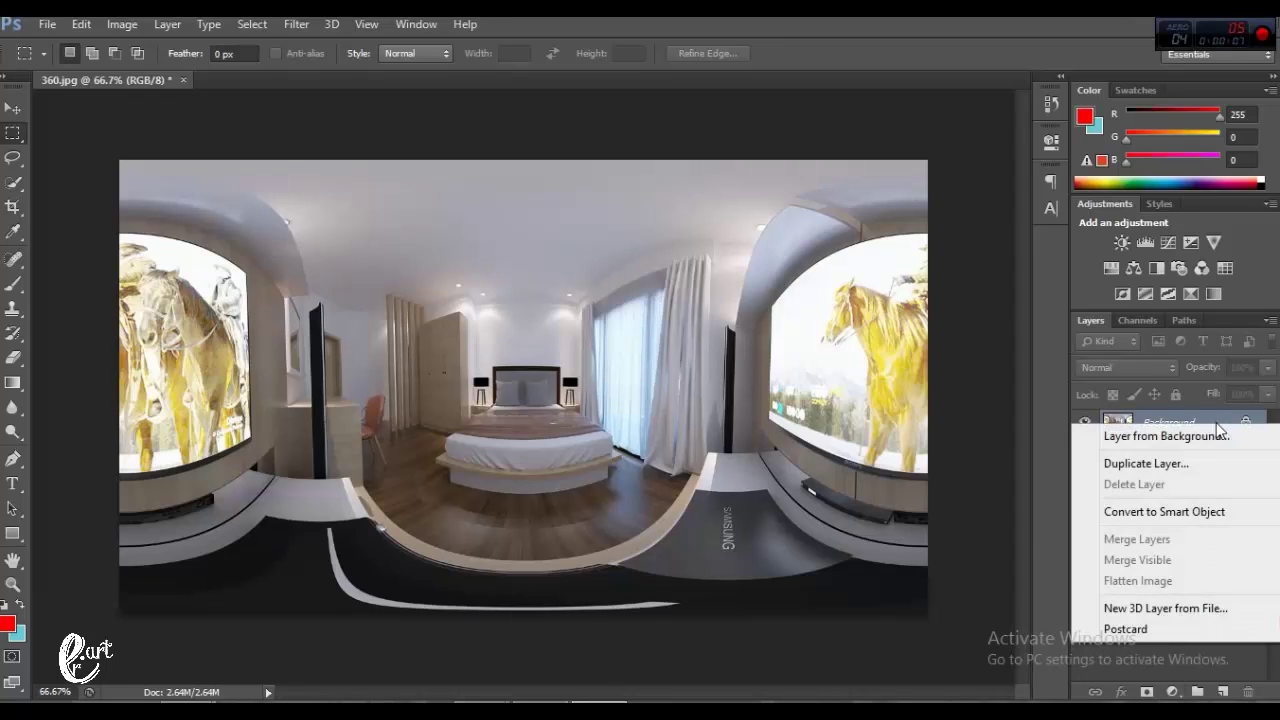
pyautogui.click(1174, 462)
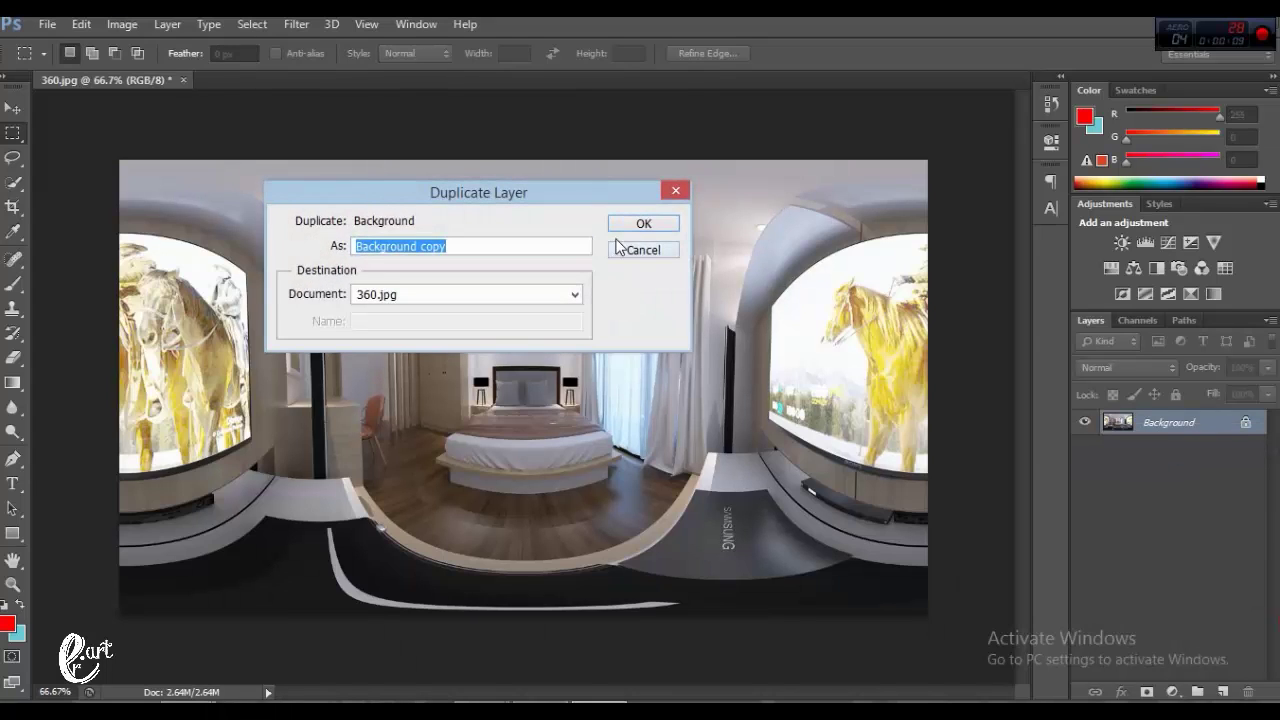
pyautogui.click(641, 223)
# - Add a Curves adjustment layer with an S-curve to deepen the panorama's contrast
pyautogui.click(1175, 692)
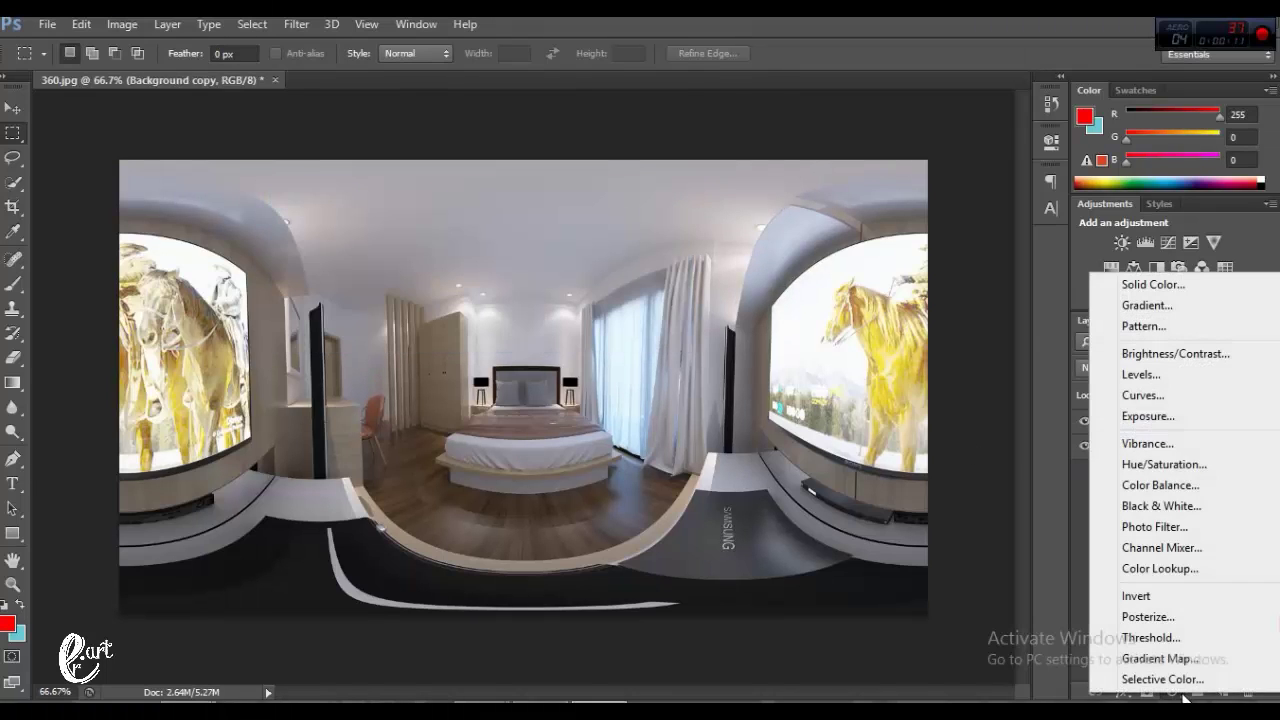
pyautogui.click(1140, 395)
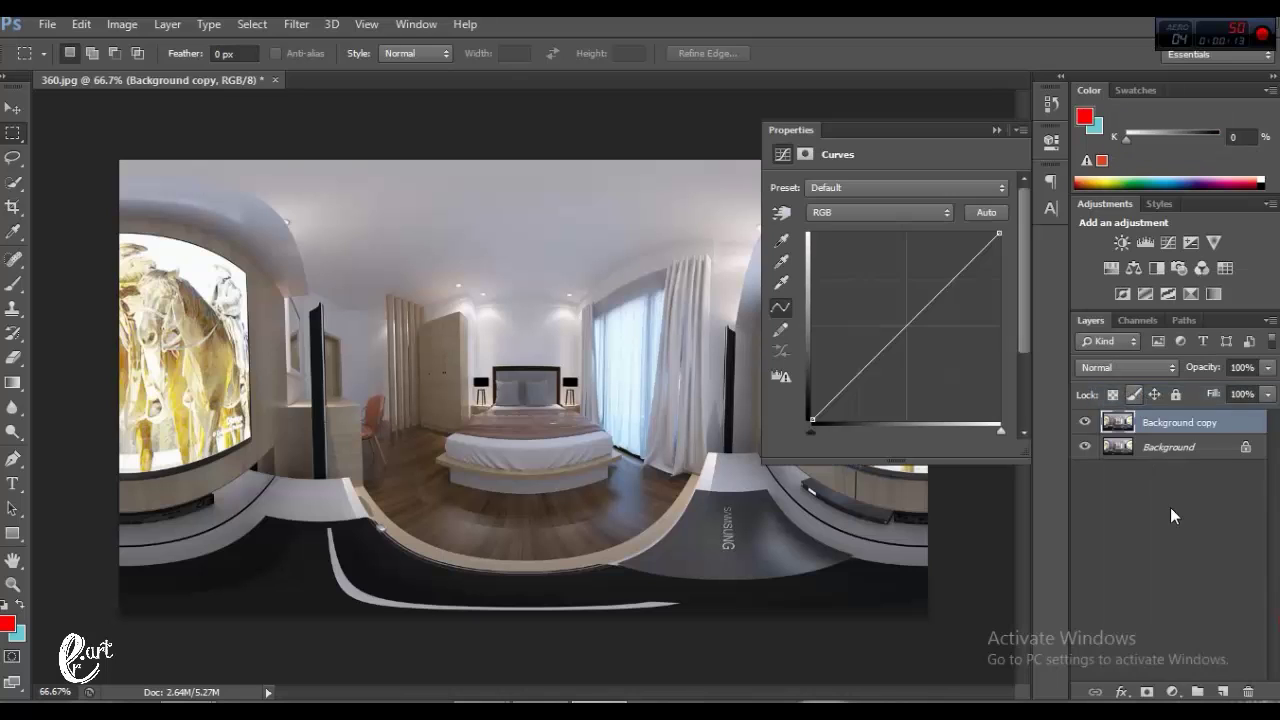
pyautogui.moveTo(945, 291); pyautogui.dragTo(933, 276)
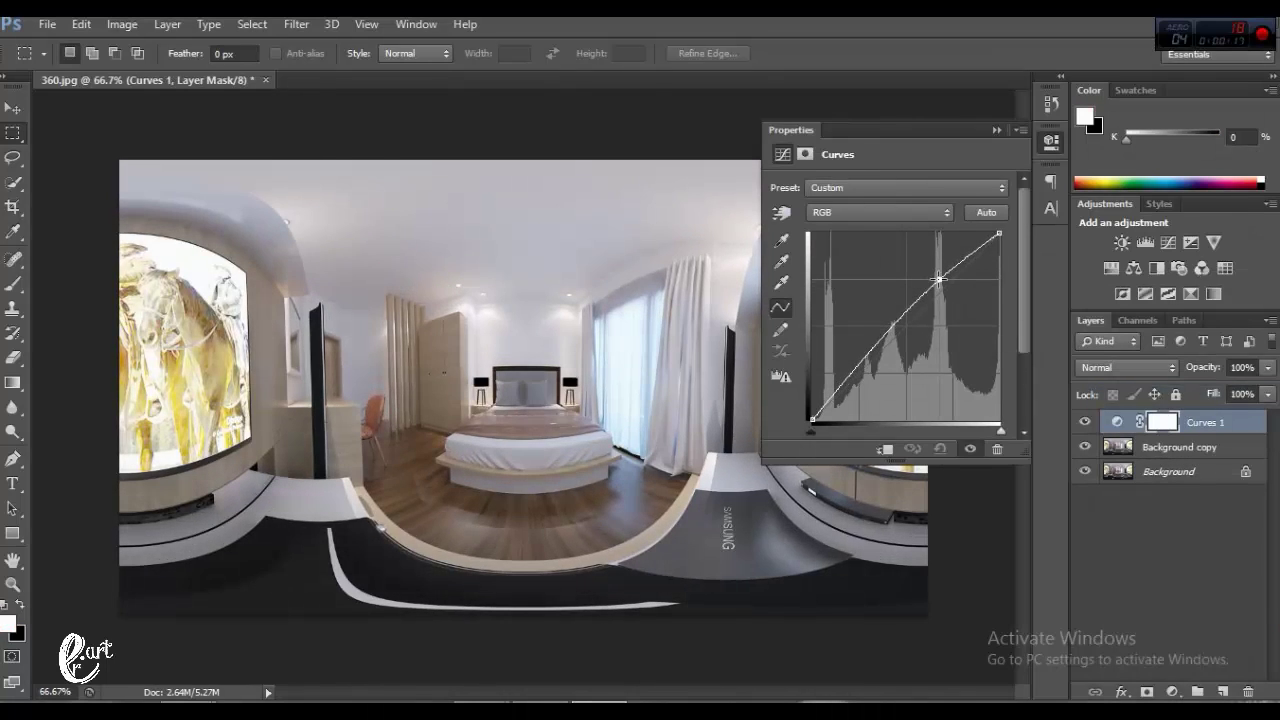
pyautogui.moveTo(868, 352); pyautogui.dragTo(844, 398)
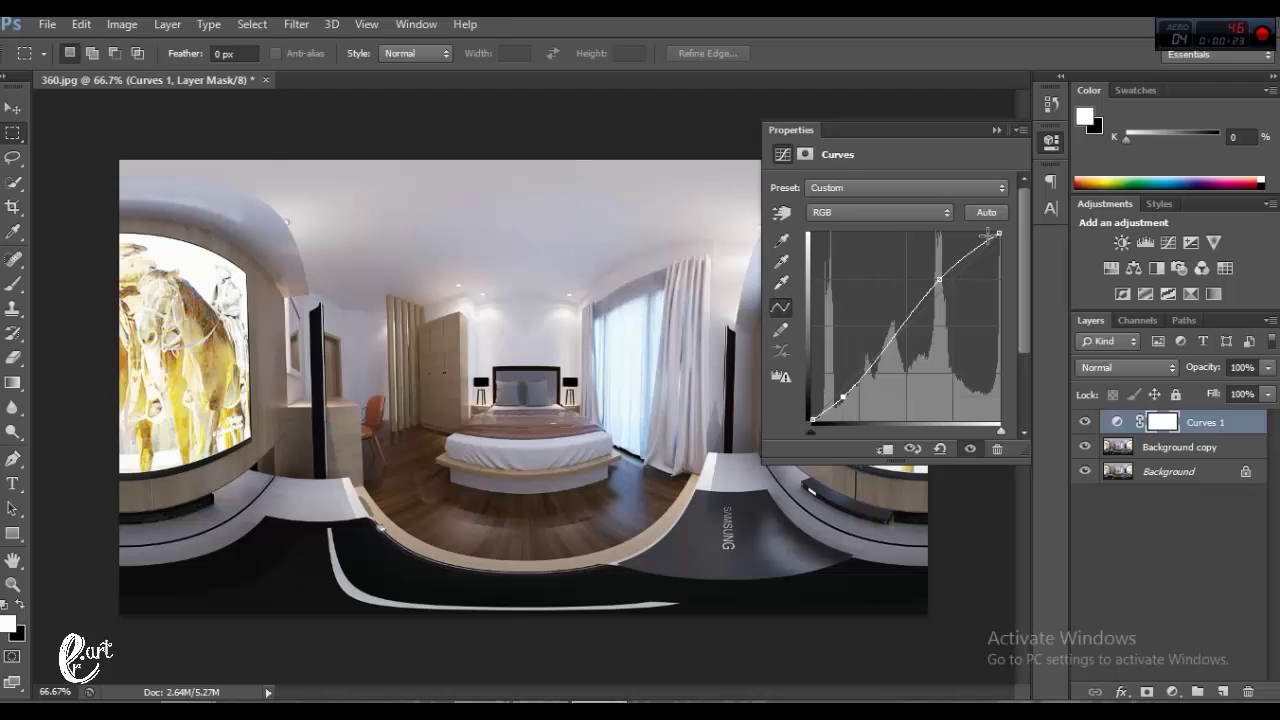
pyautogui.click(997, 130)
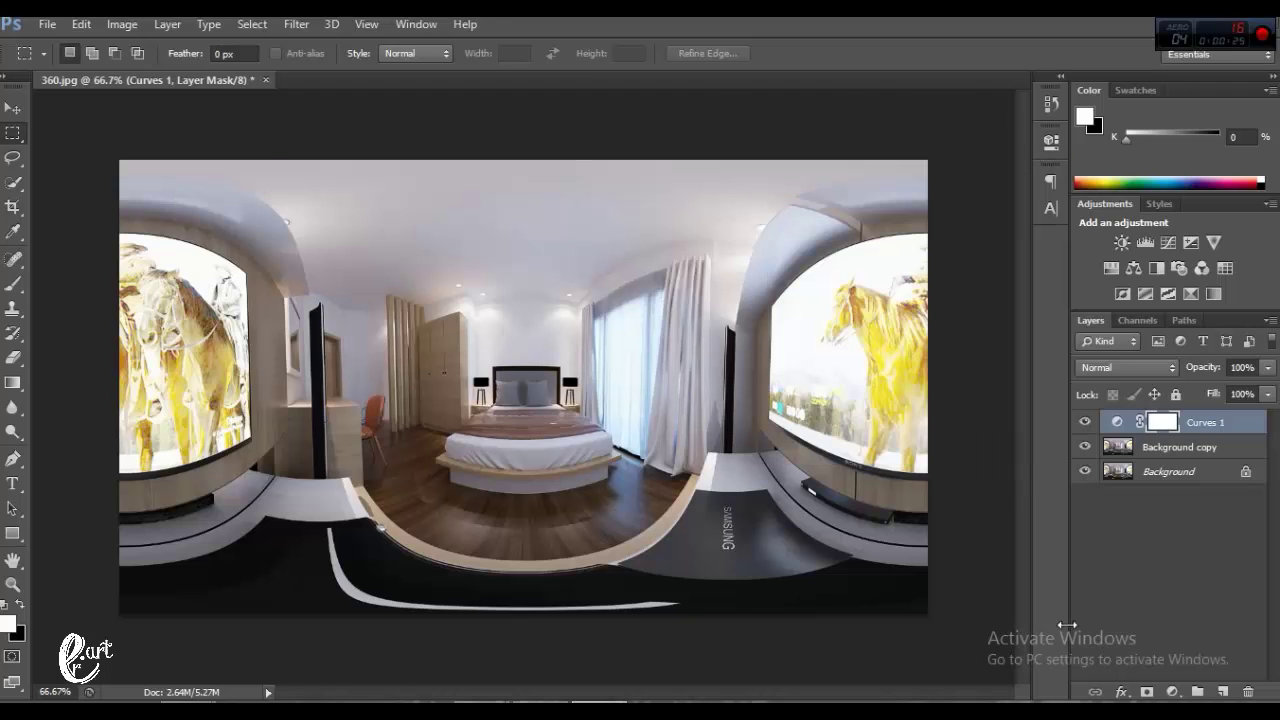
pyautogui.click(1173, 692)
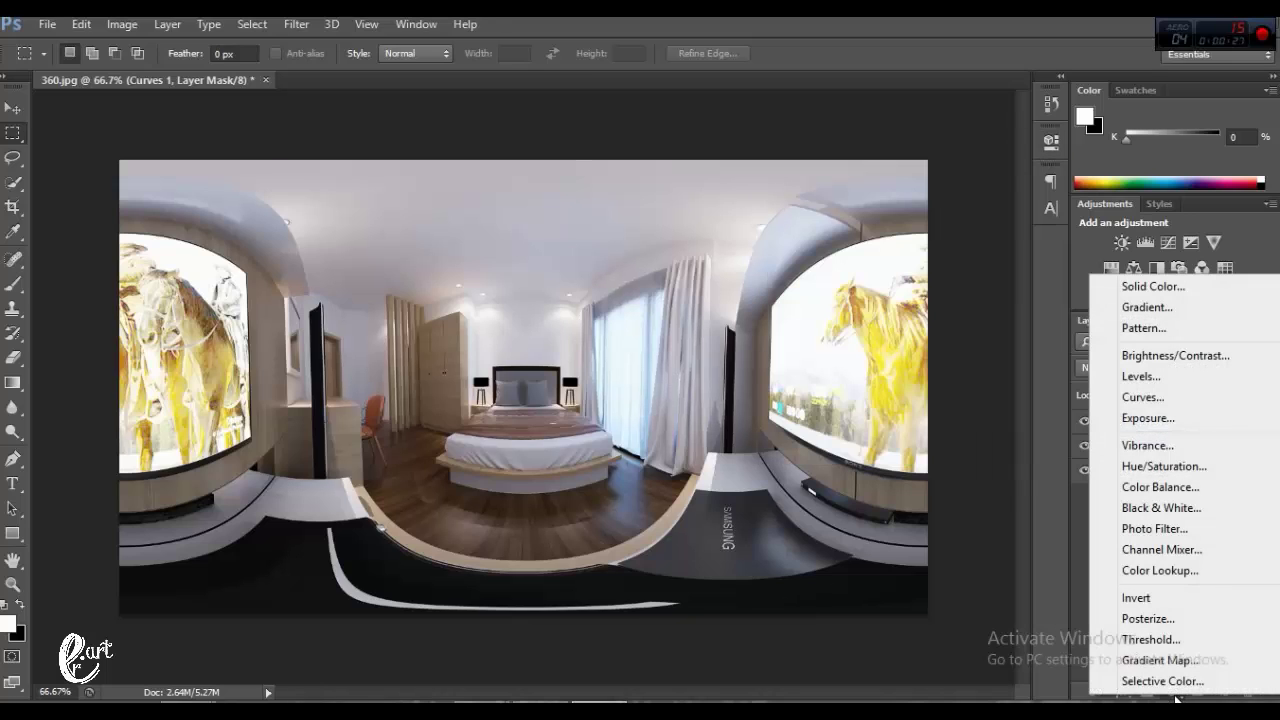
# - Add a Color Lookup adjustment using the warm Crisp_Warm.look 3D LUT
pyautogui.click(1165, 570)
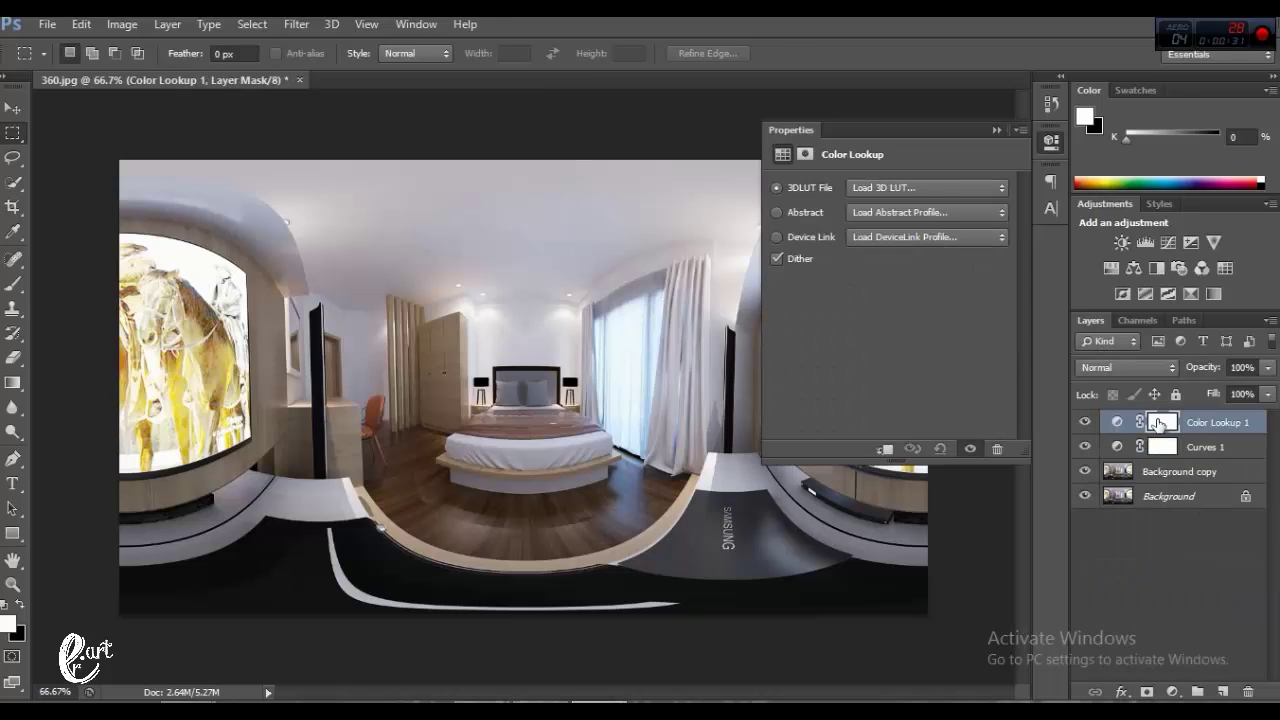
pyautogui.click(949, 187)
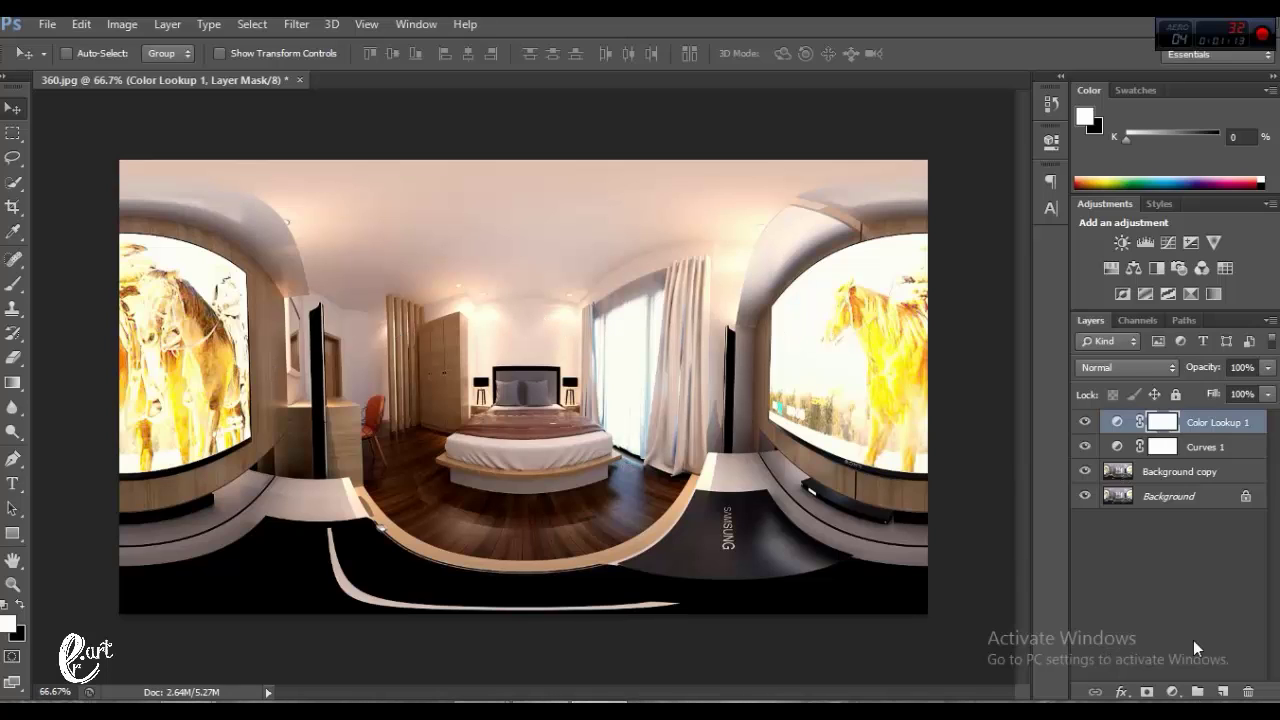
# - Add a new empty layer and name it Brush Lamp
pyautogui.click(1225, 692)
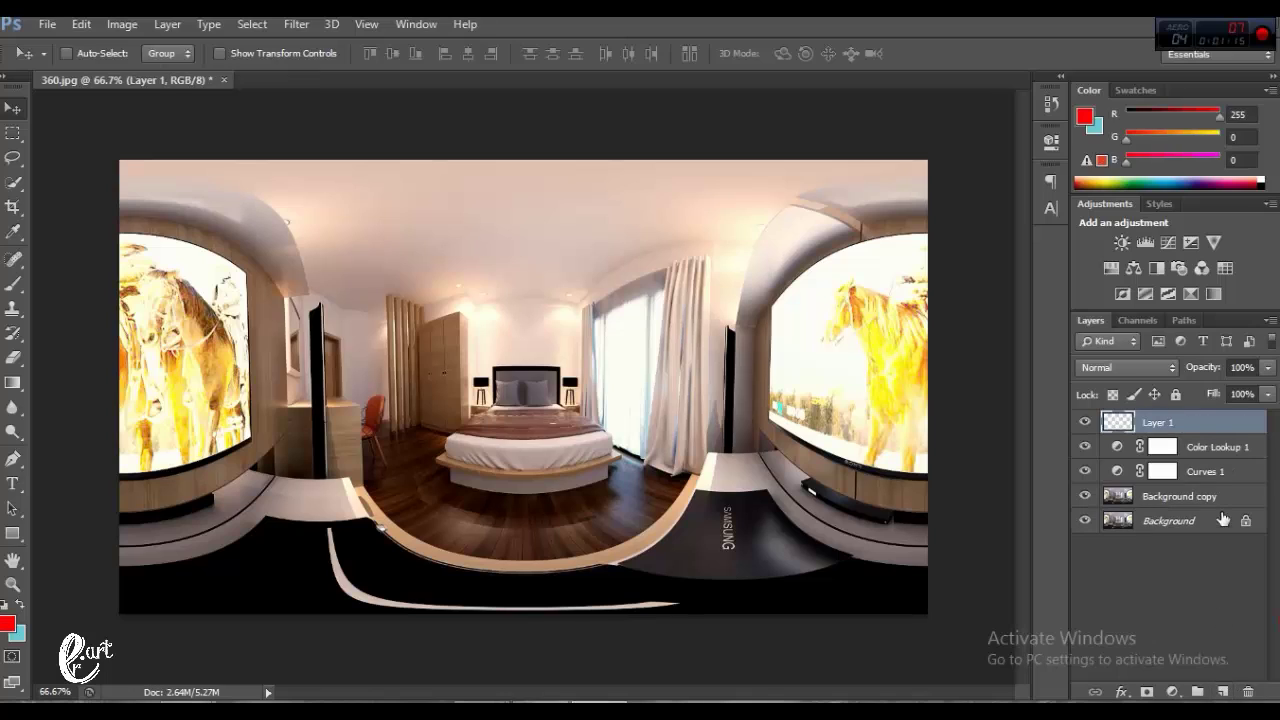
pyautogui.doubleClick(1156, 421)
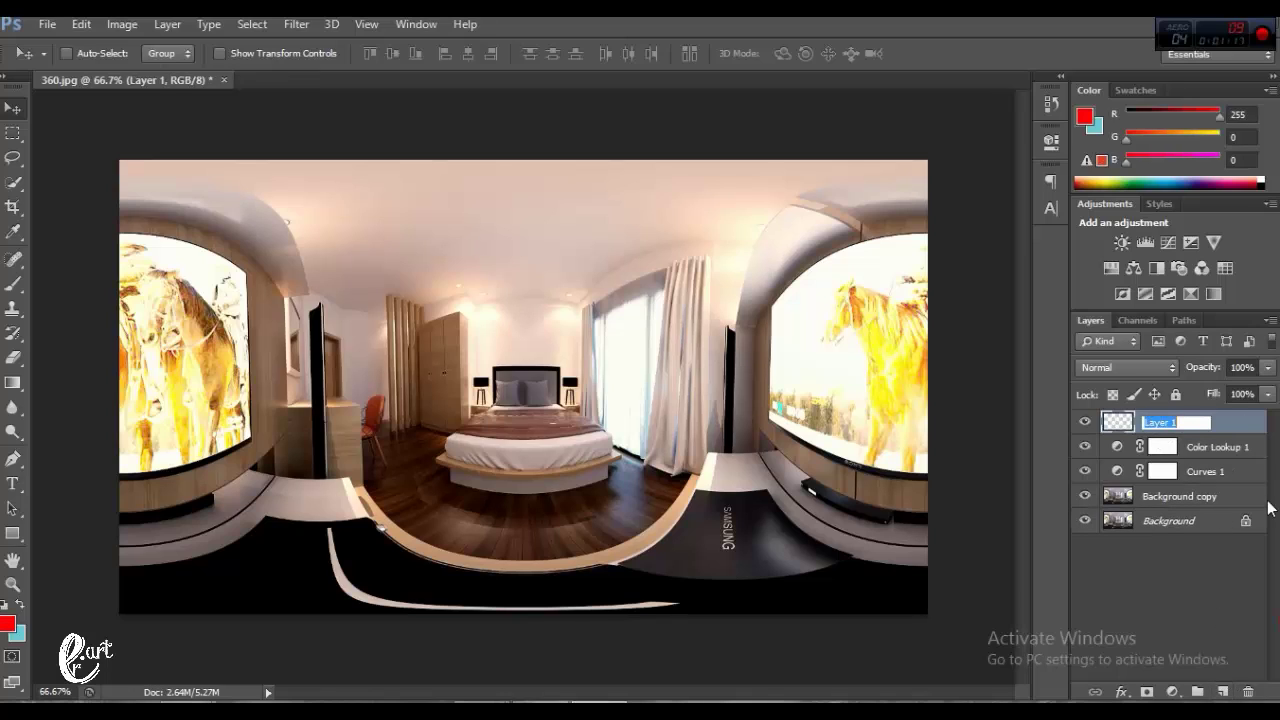
pyautogui.write('Brush Lamp')
pyautogui.click(1203, 596)
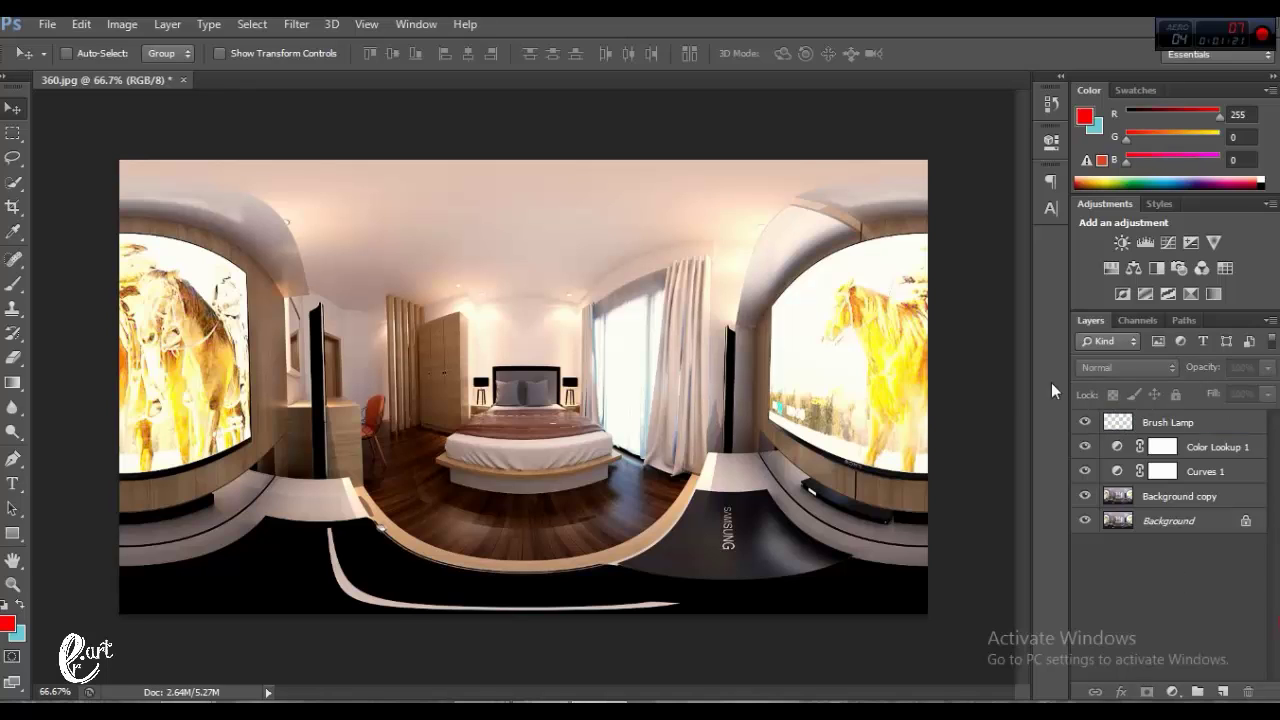
# - Select the Brush and set the foreground colour to orange (248, 158, 0)
pyautogui.click(13, 283)
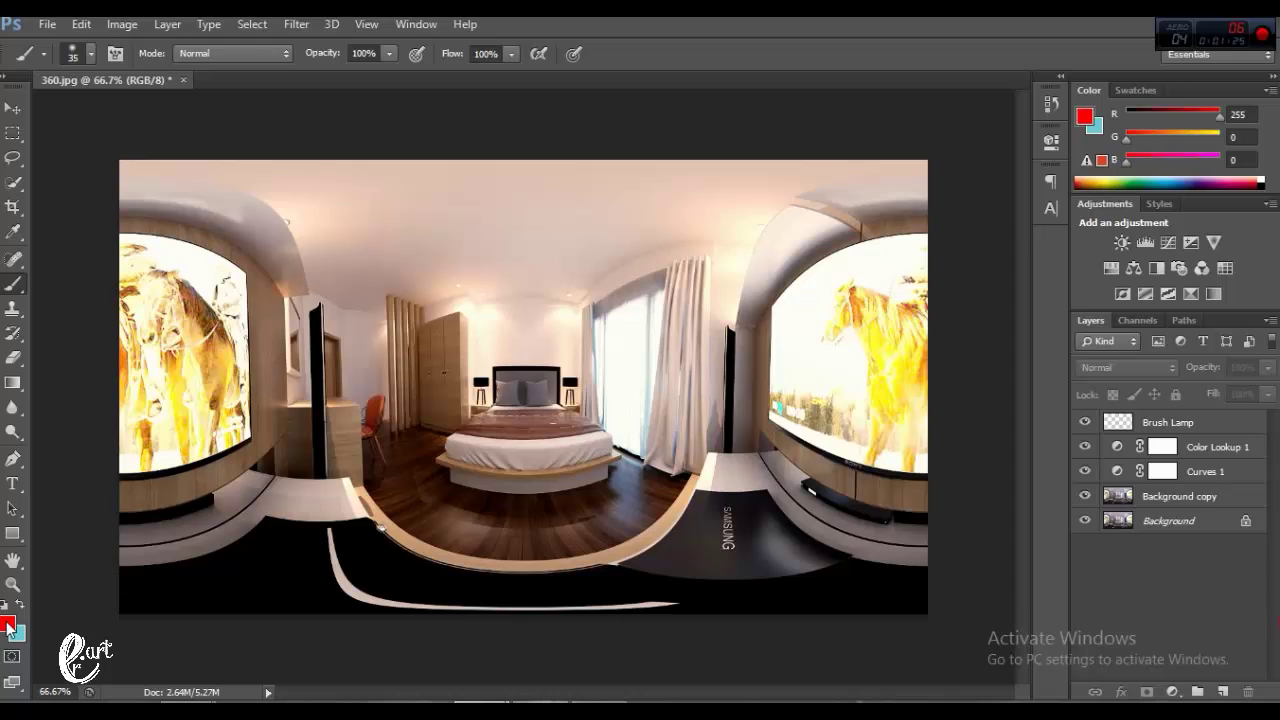
pyautogui.click(8, 626)
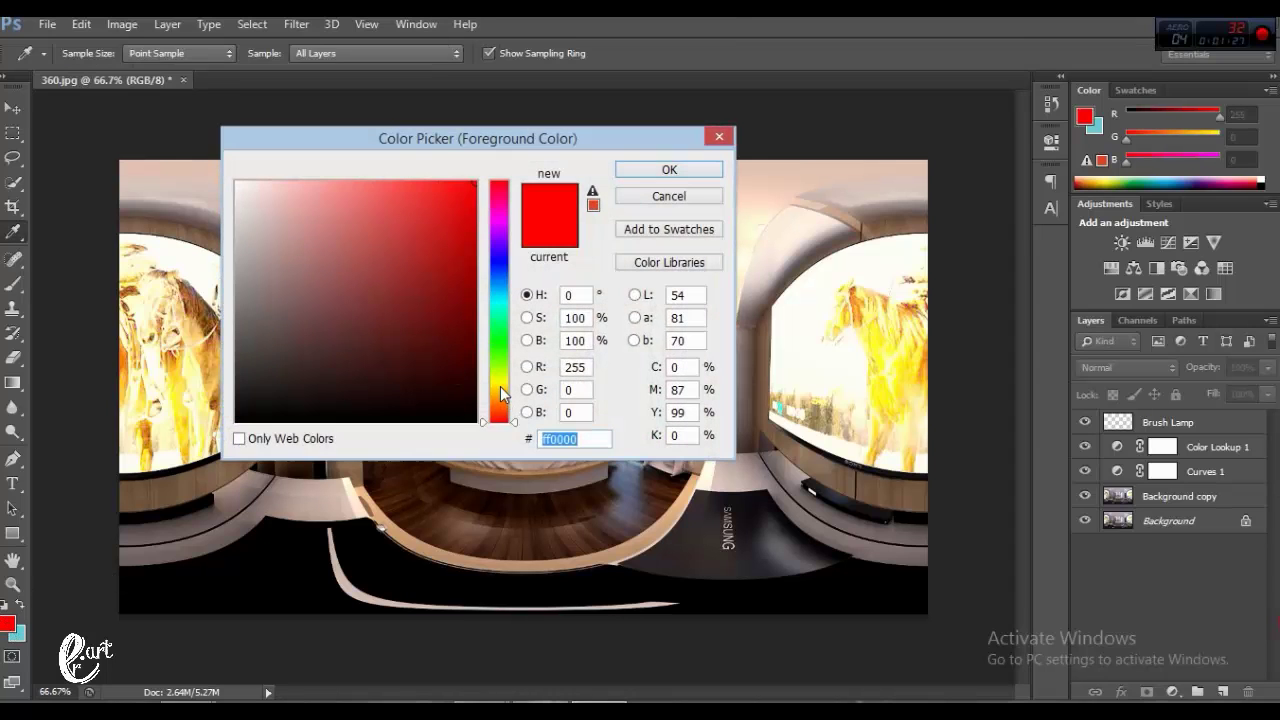
pyautogui.click(501, 387)
pyautogui.click(455, 232)
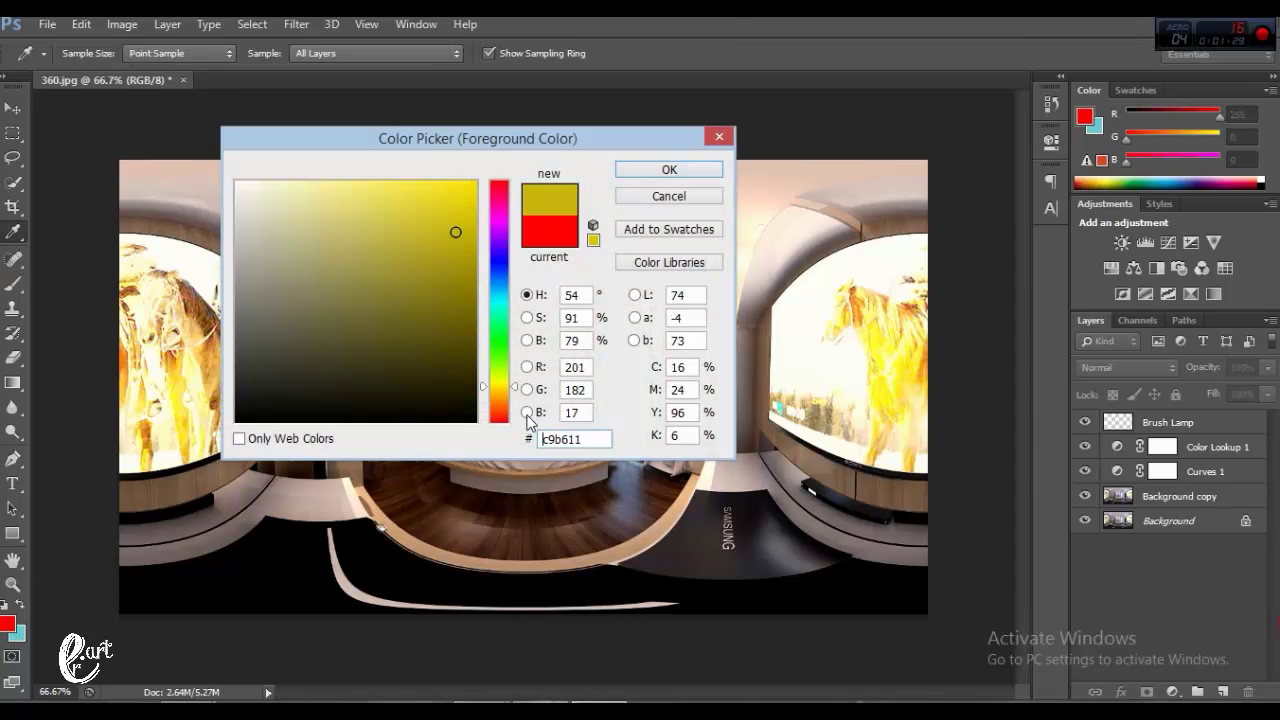
pyautogui.moveTo(511, 395); pyautogui.dragTo(516, 398)
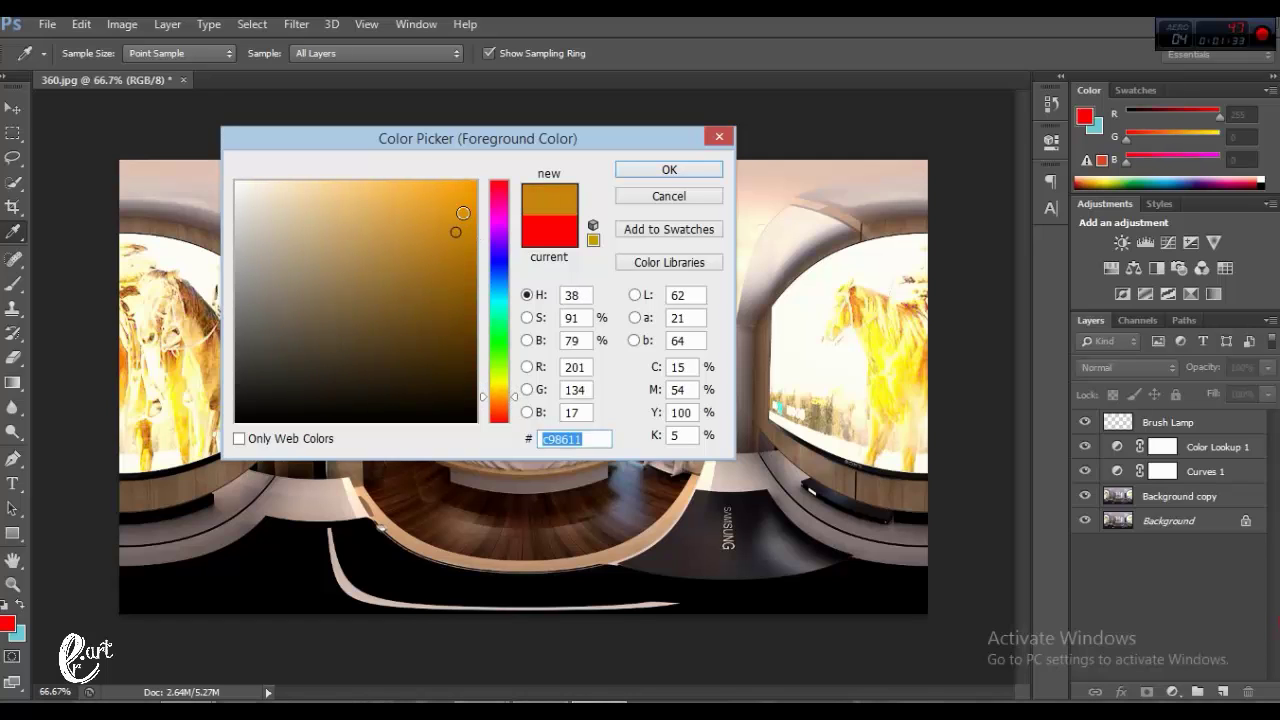
pyautogui.moveTo(476, 236); pyautogui.dragTo(476, 187)
pyautogui.click(666, 172)
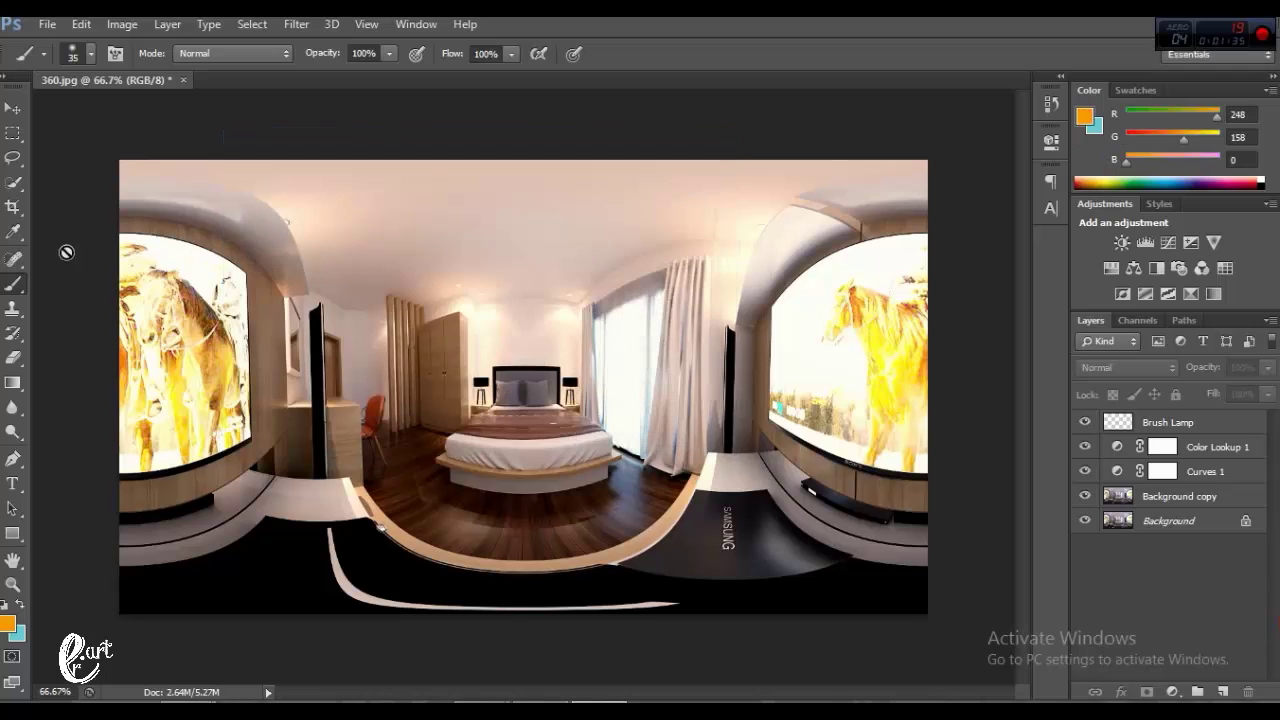
# - Target the Brush Lamp layer, zoom to 200%, and test an orange dab on a ceiling lamp, then undo it
pyautogui.click(1122, 426)
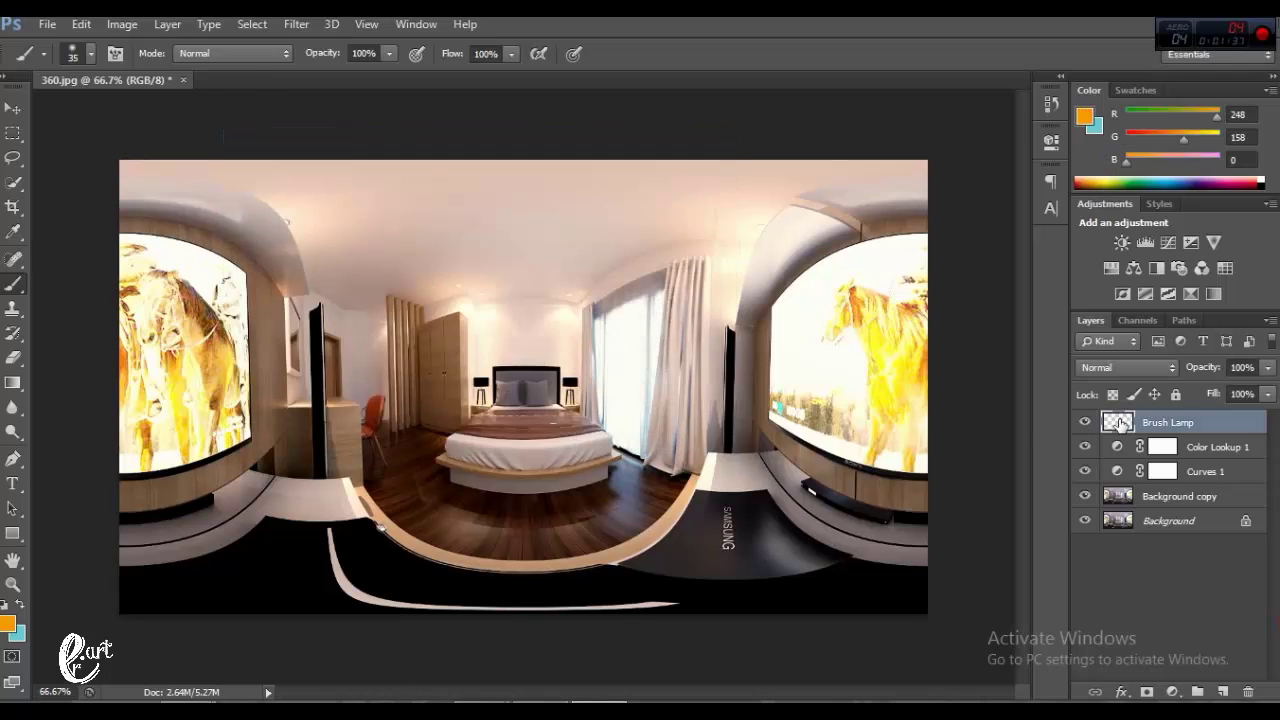
pyautogui.click(90, 53)
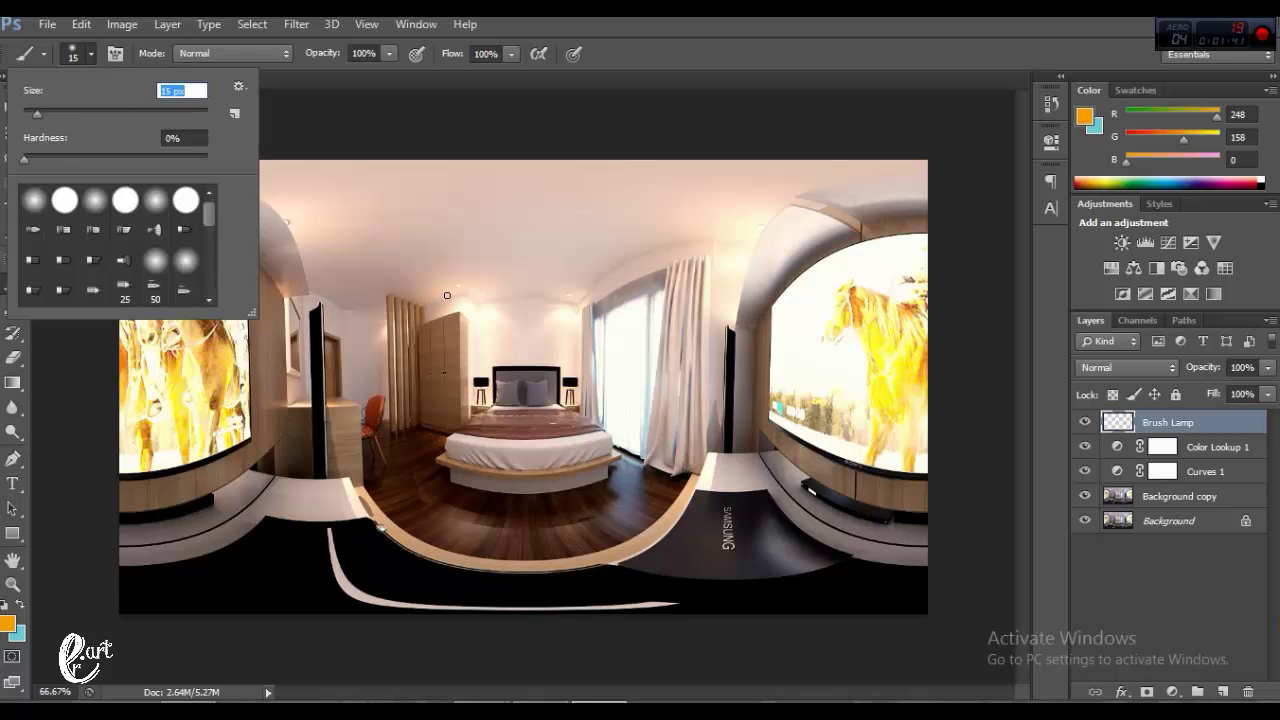
pyautogui.press('Escape')
pyautogui.hotkey('ctrl', '+')
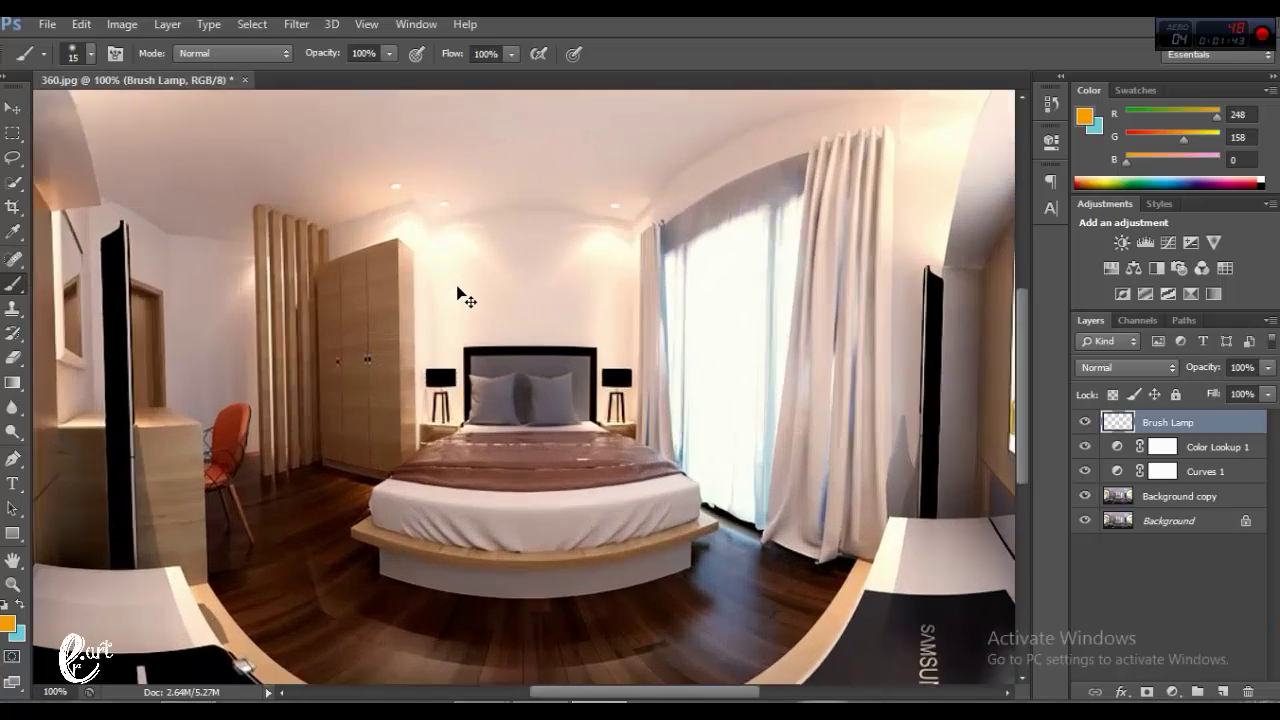
pyautogui.hotkey('ctrl', '+')
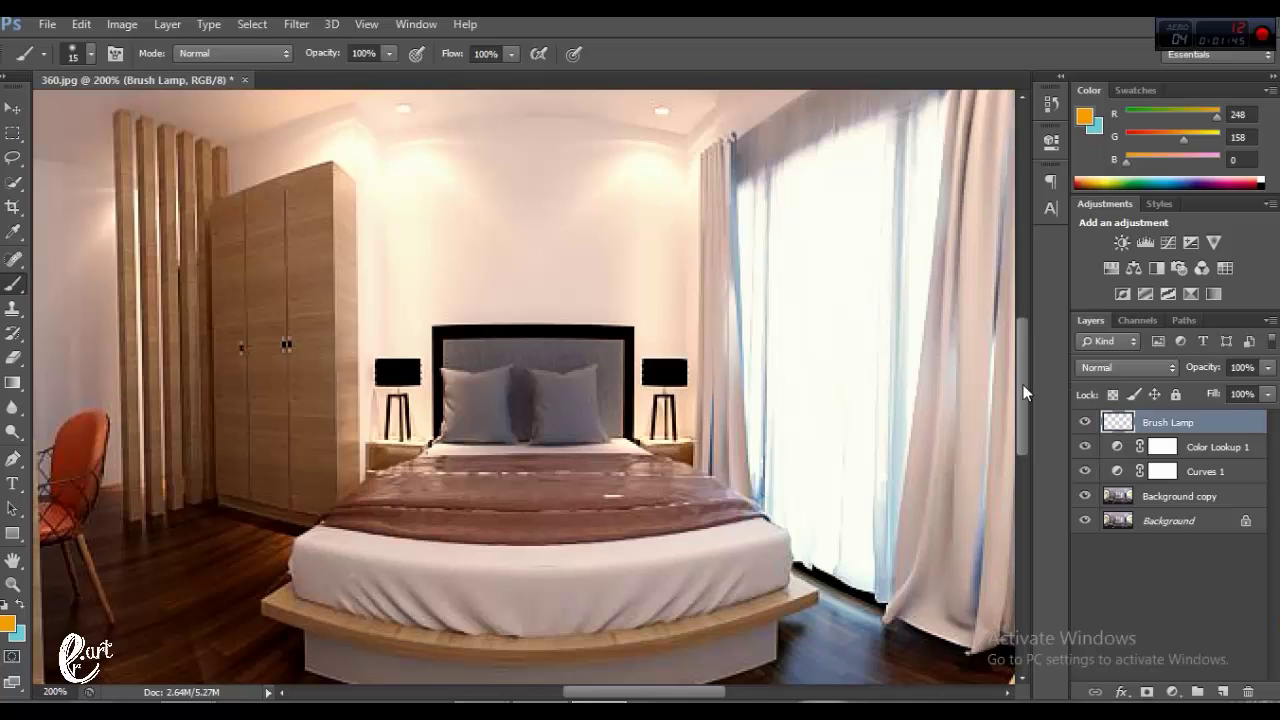
pyautogui.moveTo(1024, 392); pyautogui.dragTo(1017, 355)
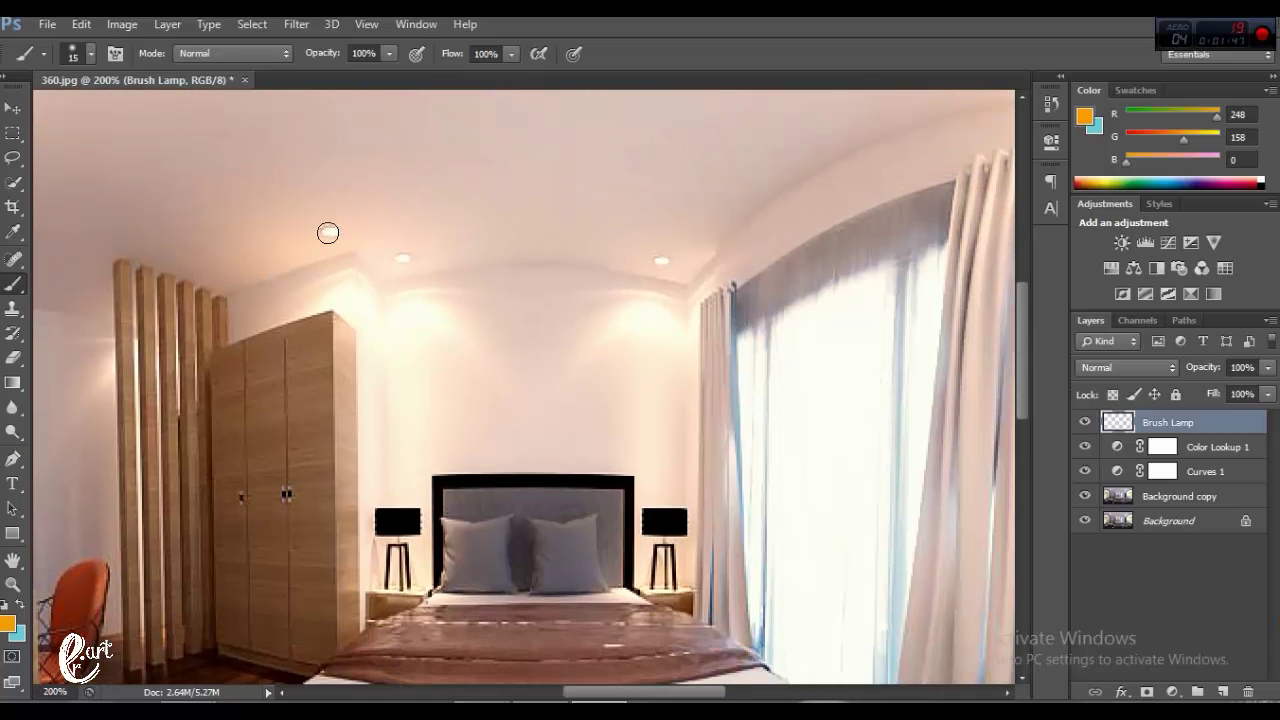
pyautogui.click(326, 231)
pyautogui.hotkey('ctrl', 'z')
# - Try a yellow dab on the ceiling lamp, then undo it
pyautogui.click(7, 622)
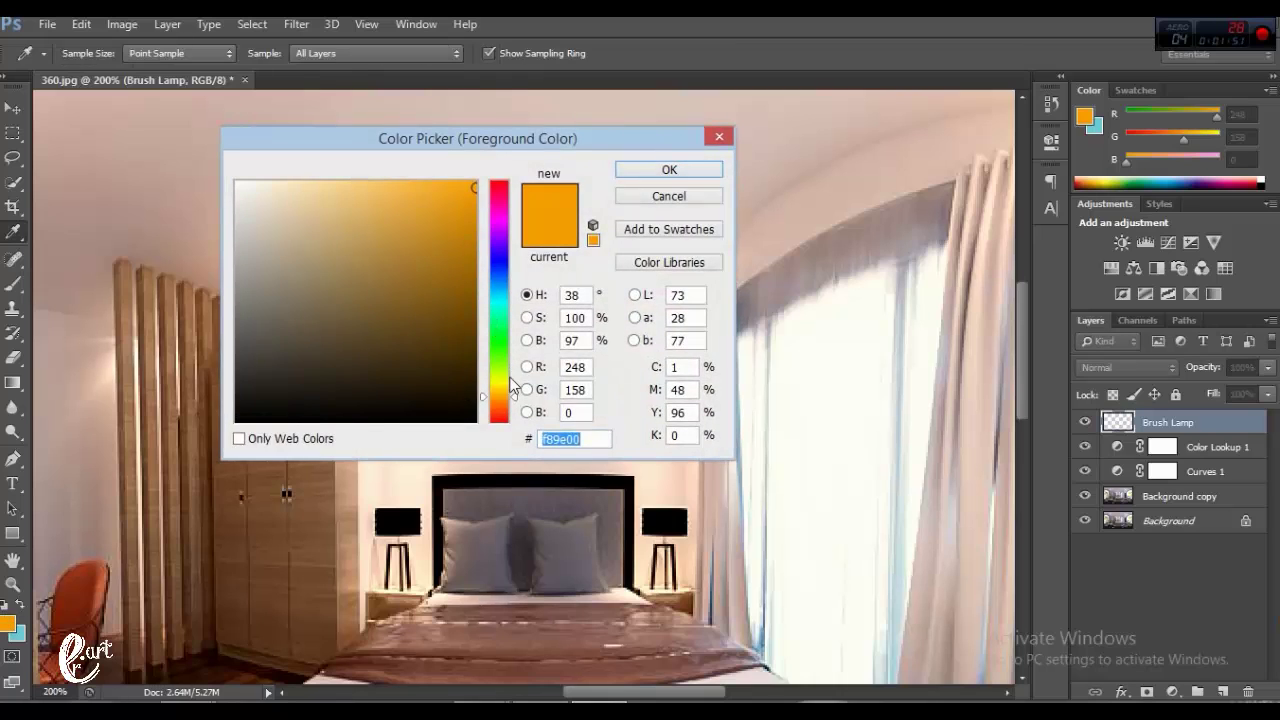
pyautogui.click(504, 378)
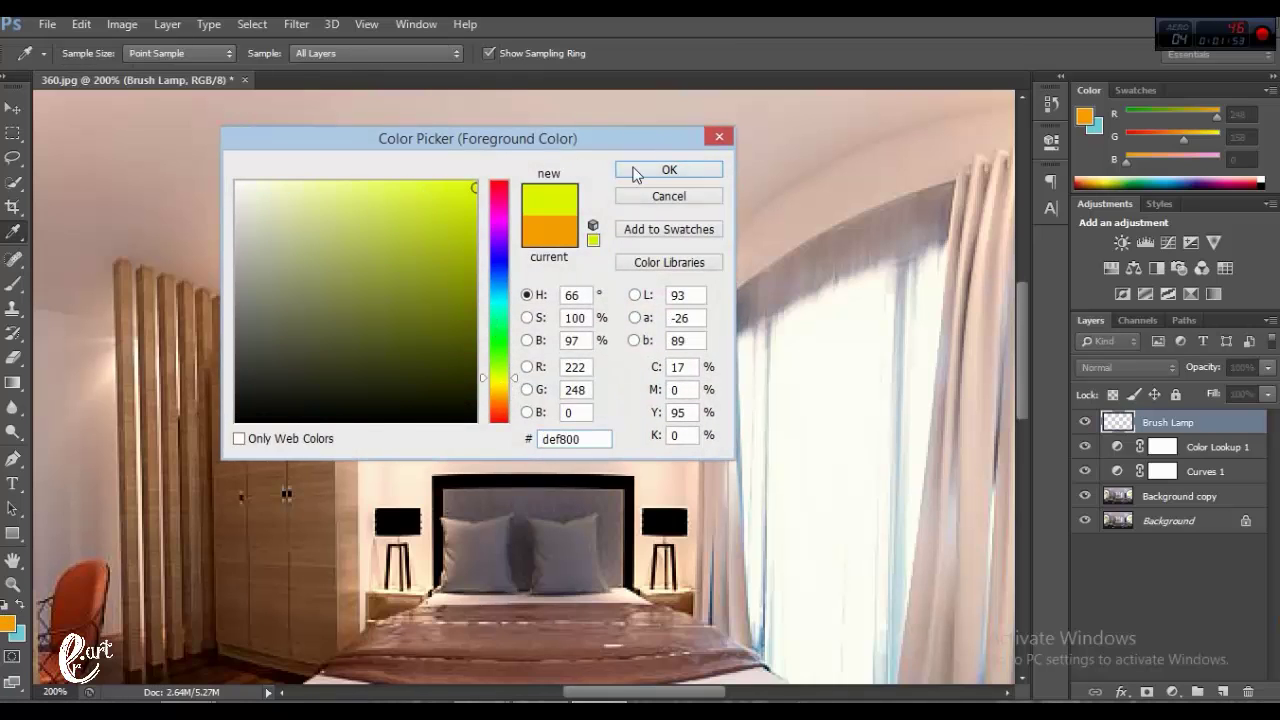
pyautogui.press('Return')
pyautogui.click(330, 234)
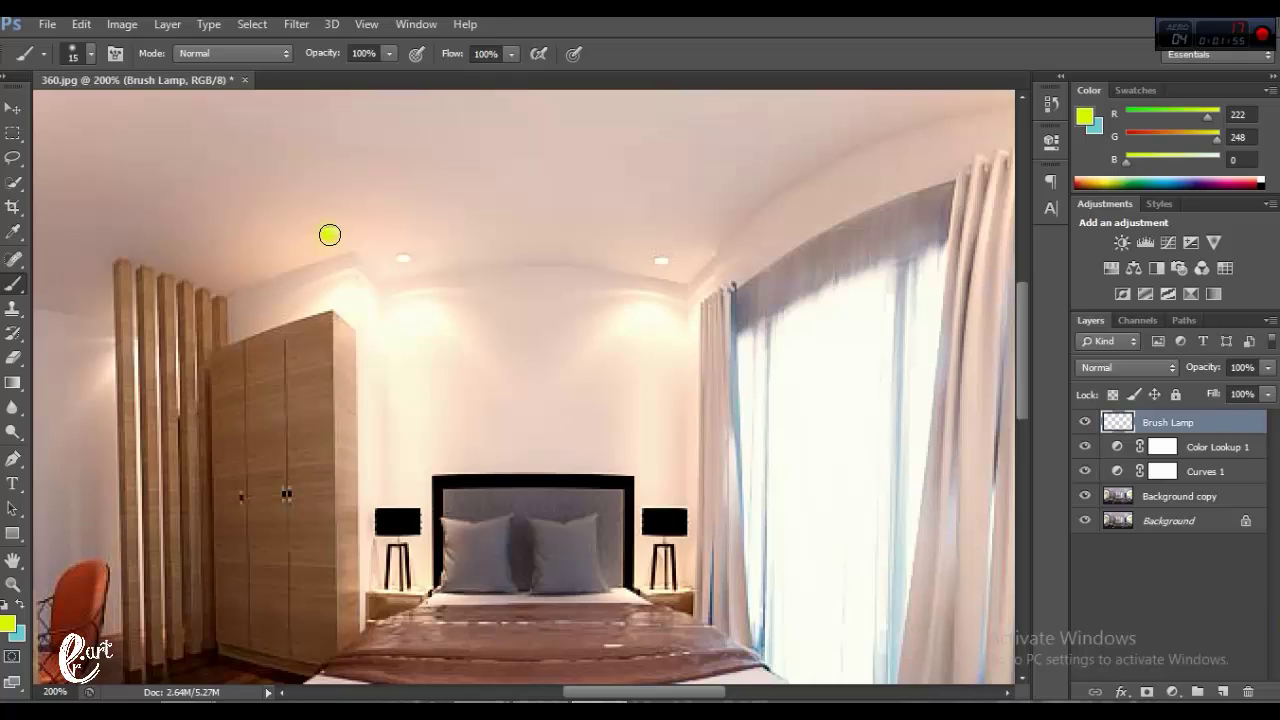
pyautogui.hotkey('ctrl', 'z')
# - Enlarge the brush slightly to 16 px and switch the foreground colour to white
pyautogui.click(89, 56)
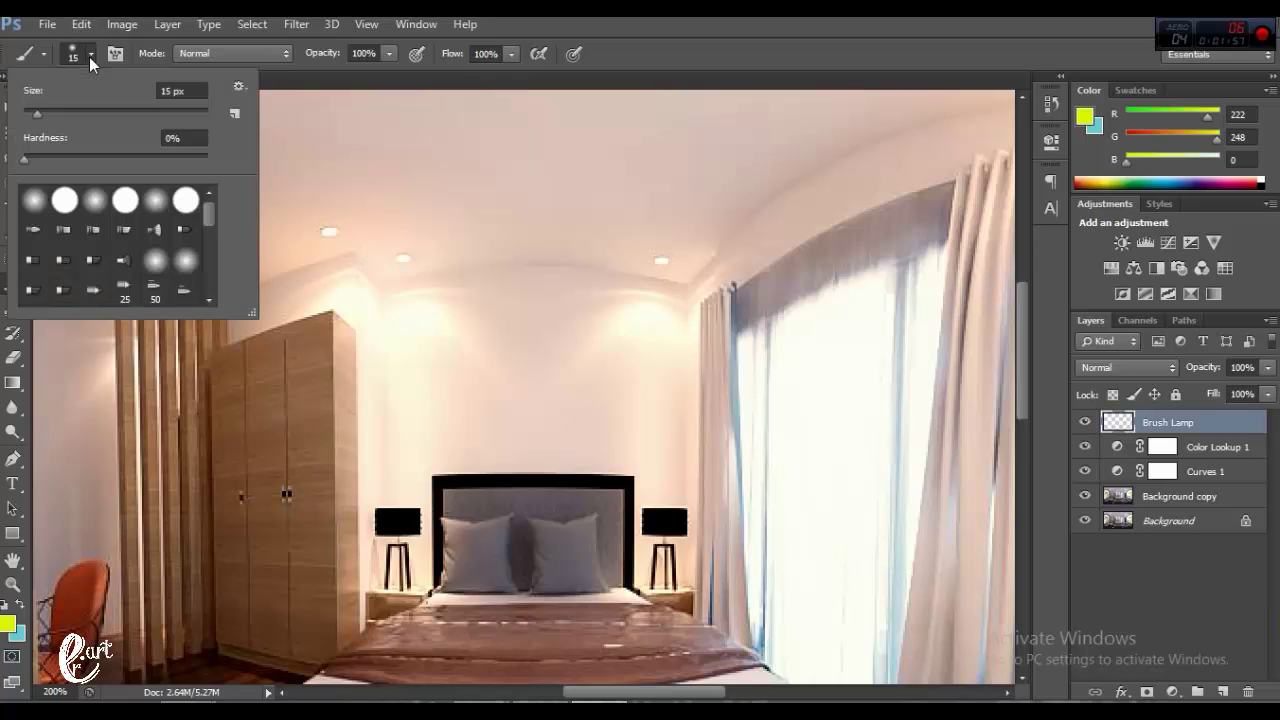
pyautogui.moveTo(38, 113); pyautogui.dragTo(46, 114)
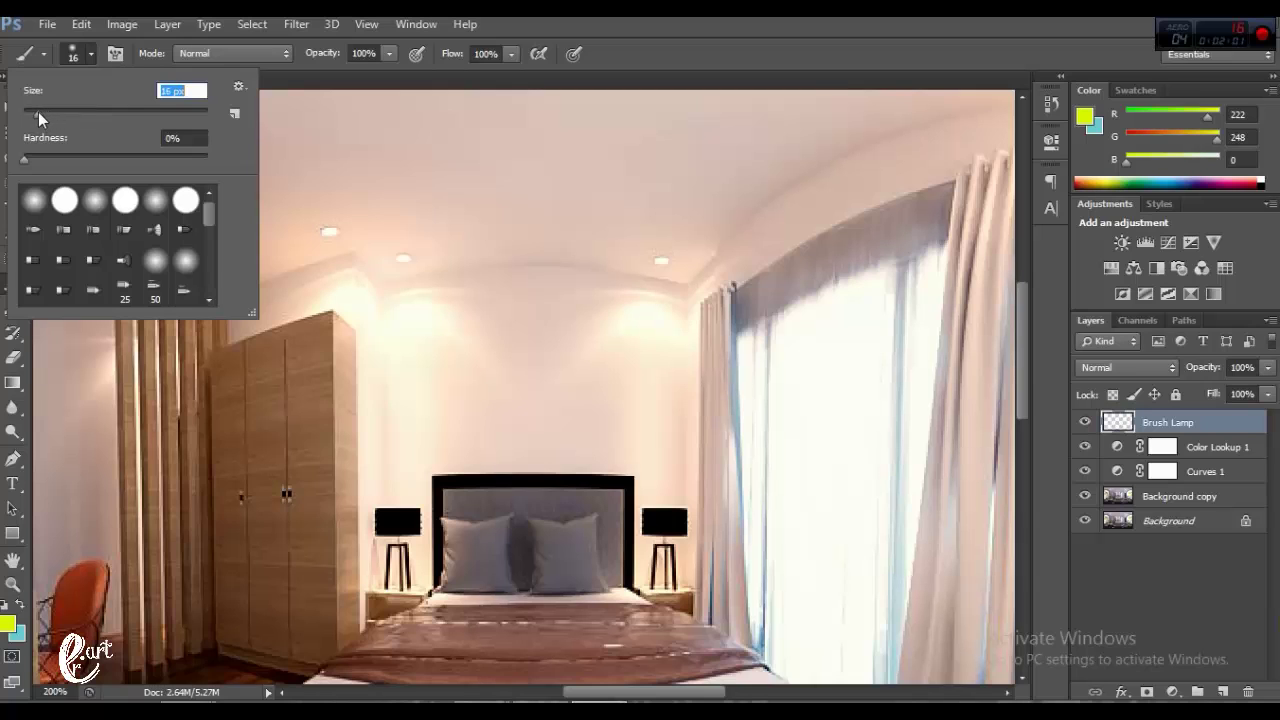
pyautogui.click(91, 55)
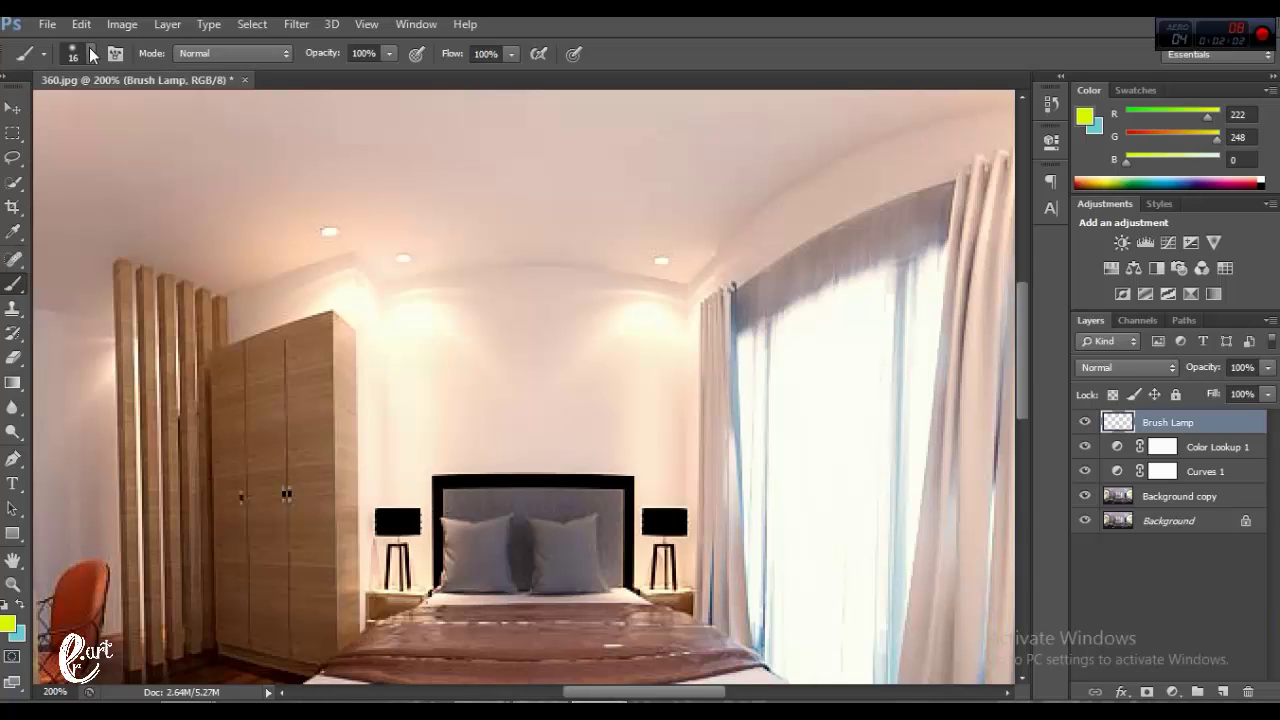
pyautogui.click(9, 622)
pyautogui.moveTo(402, 421); pyautogui.dragTo(134, 126)
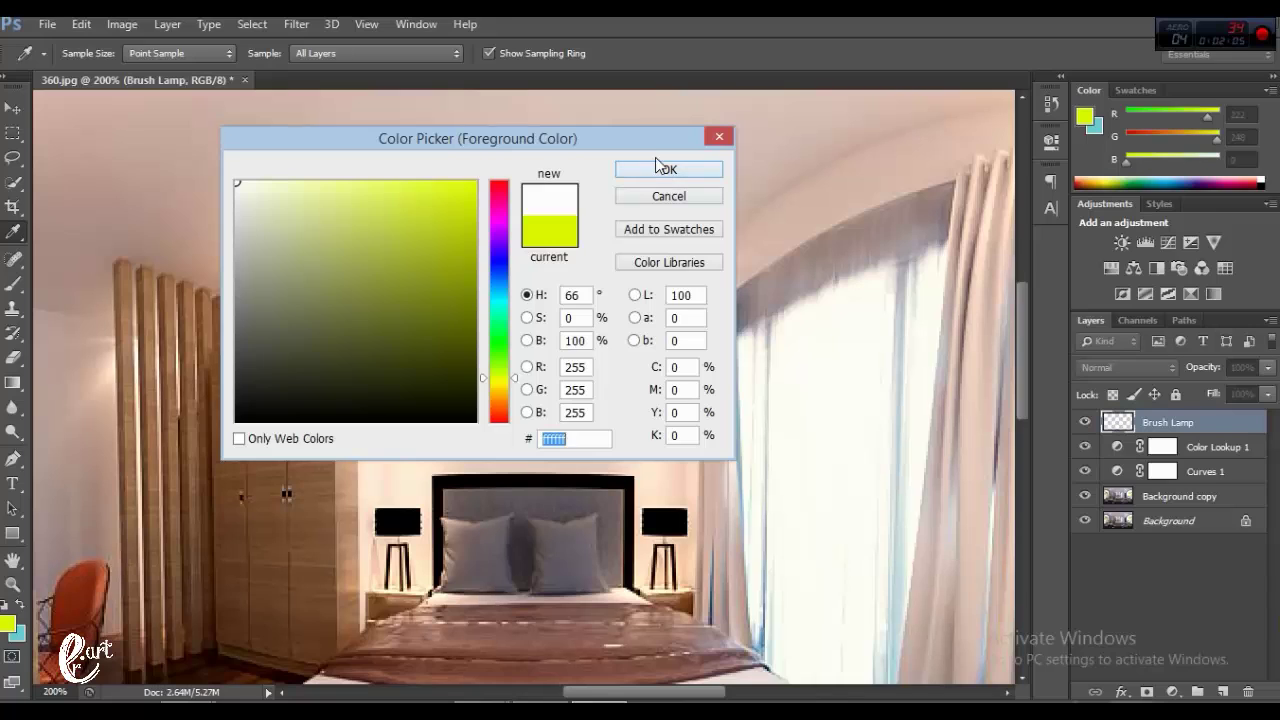
pyautogui.press('Return')
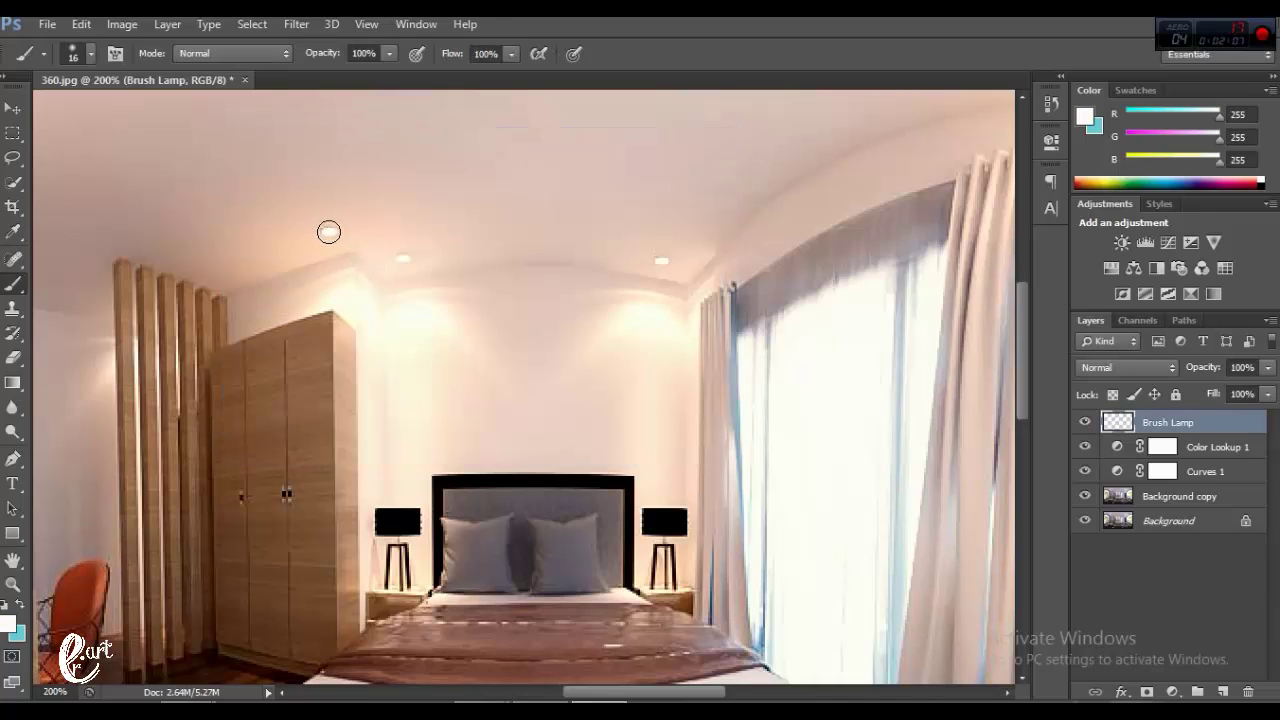
# - Paint white glows on two ceiling lamps and zoom out to see the whole panorama
pyautogui.click(403, 260)
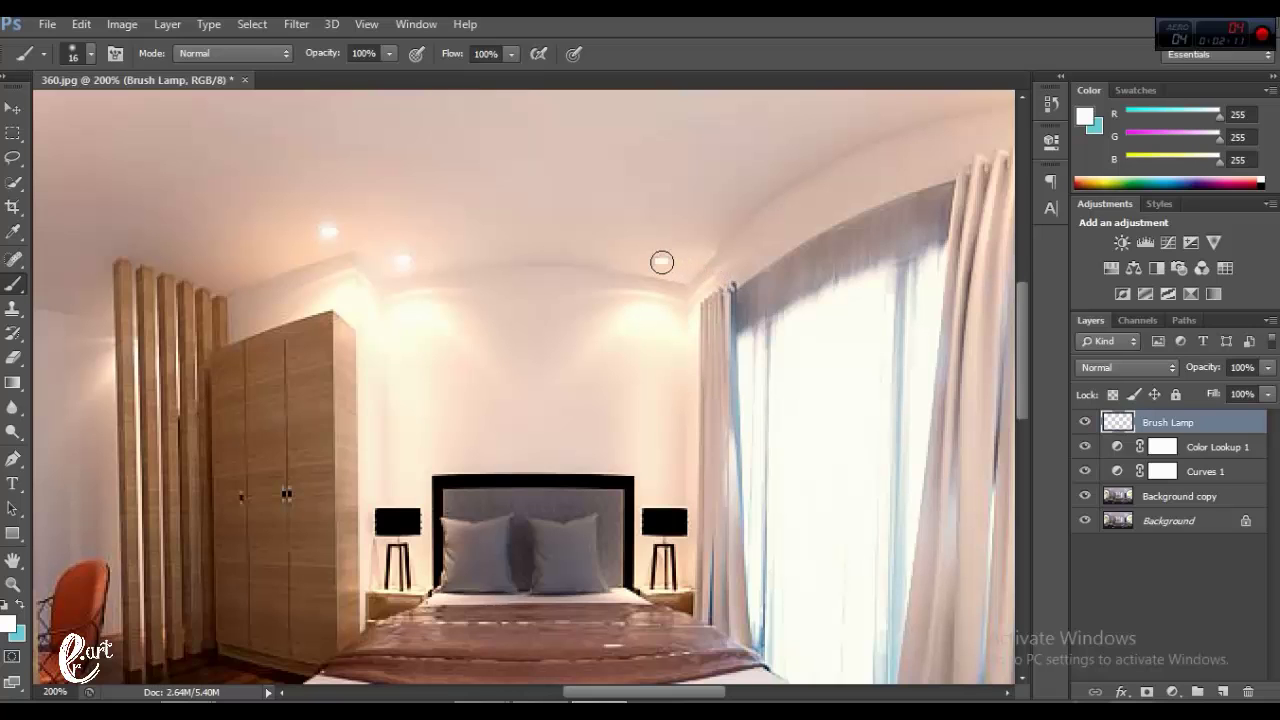
pyautogui.click(662, 262)
pyautogui.hotkey('ctrl', '-')
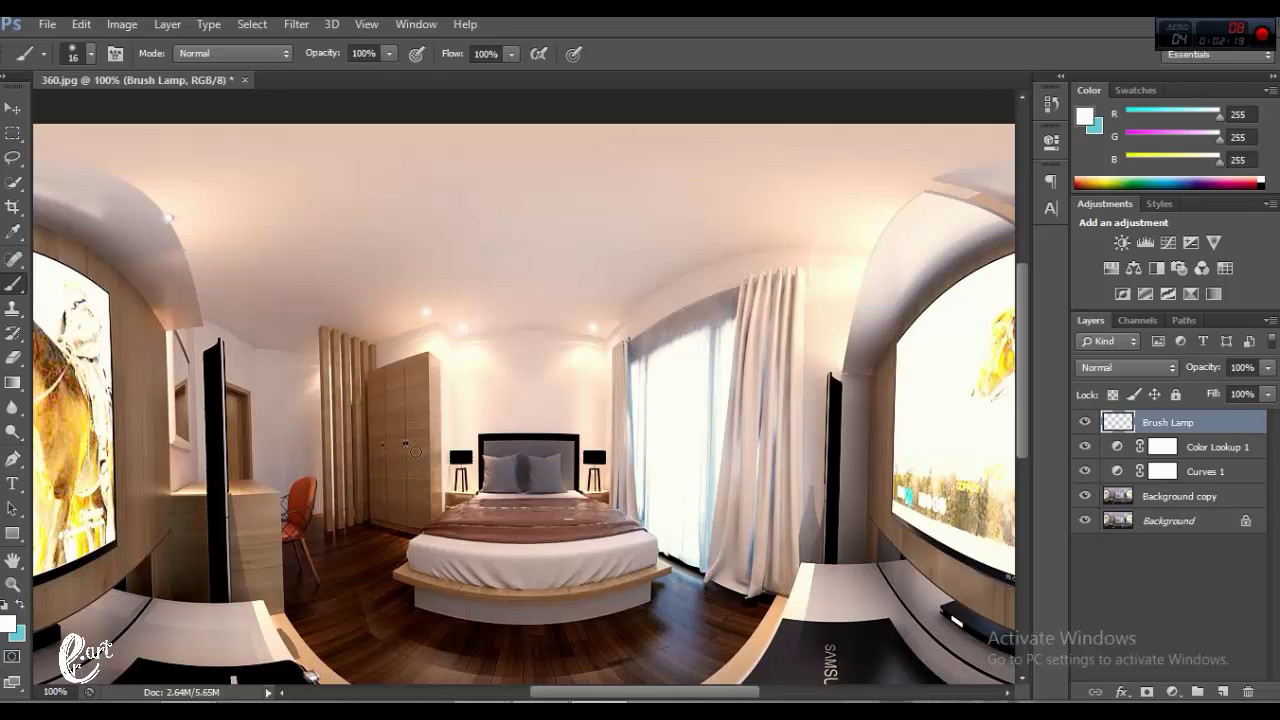
pyautogui.click(13, 107)
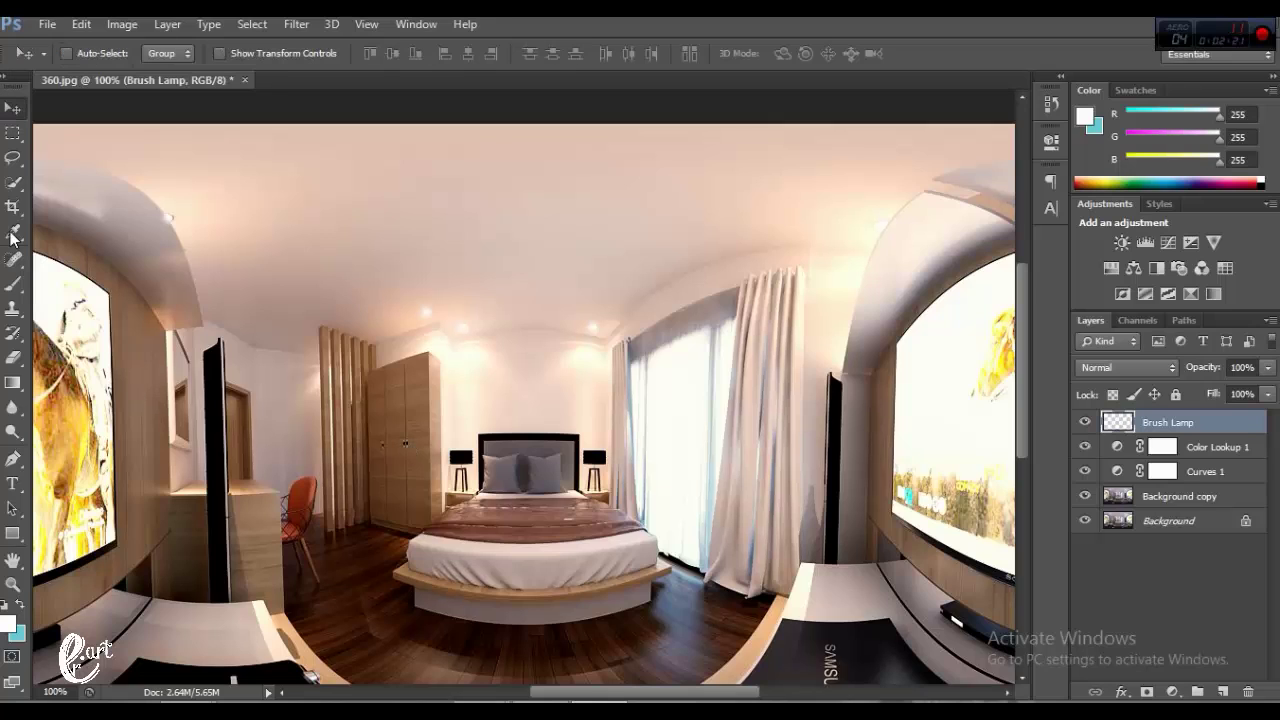
pyautogui.click(13, 357)
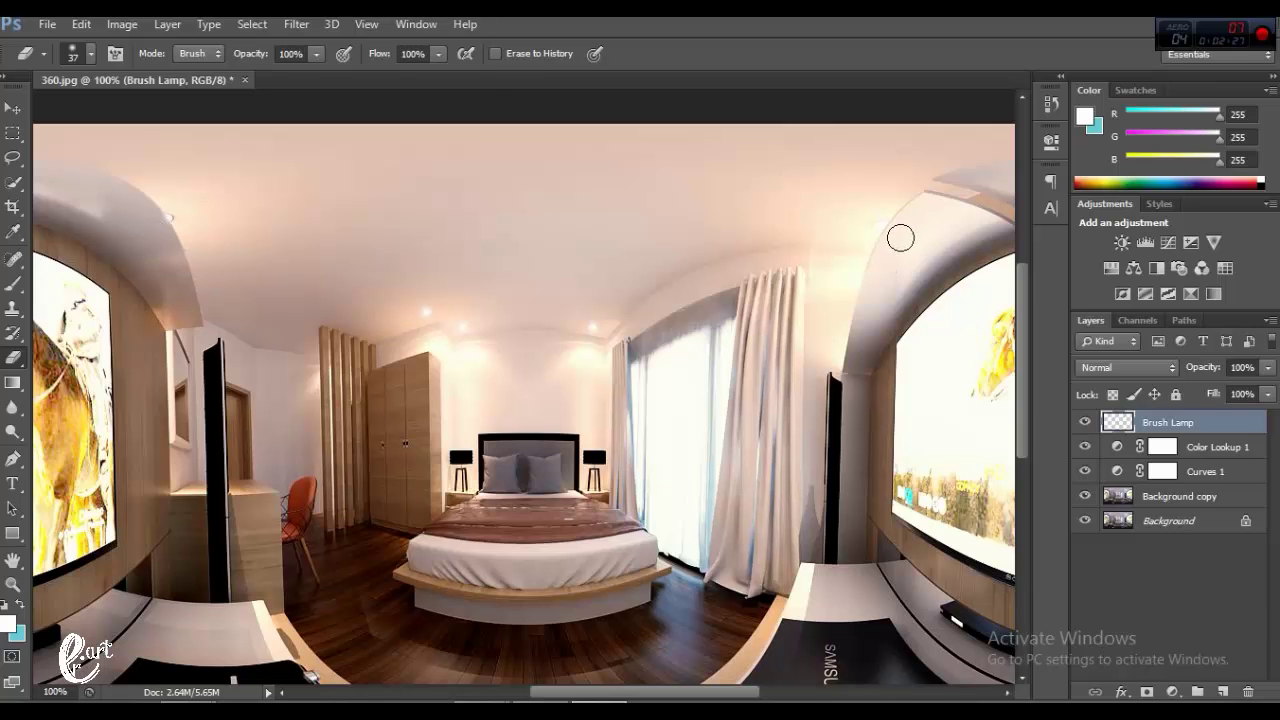
pyautogui.hotkey('ctrl', '-')
pyautogui.hotkey('ctrl', '-')
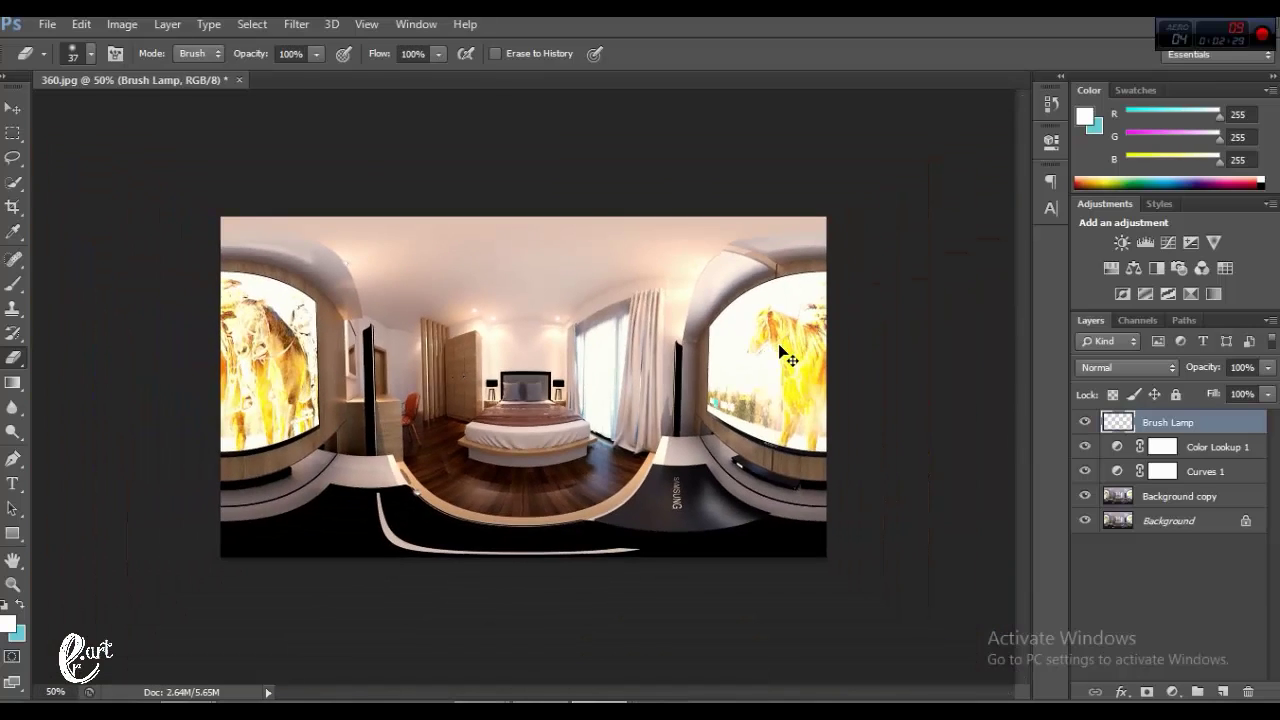
pyautogui.click(11, 109)
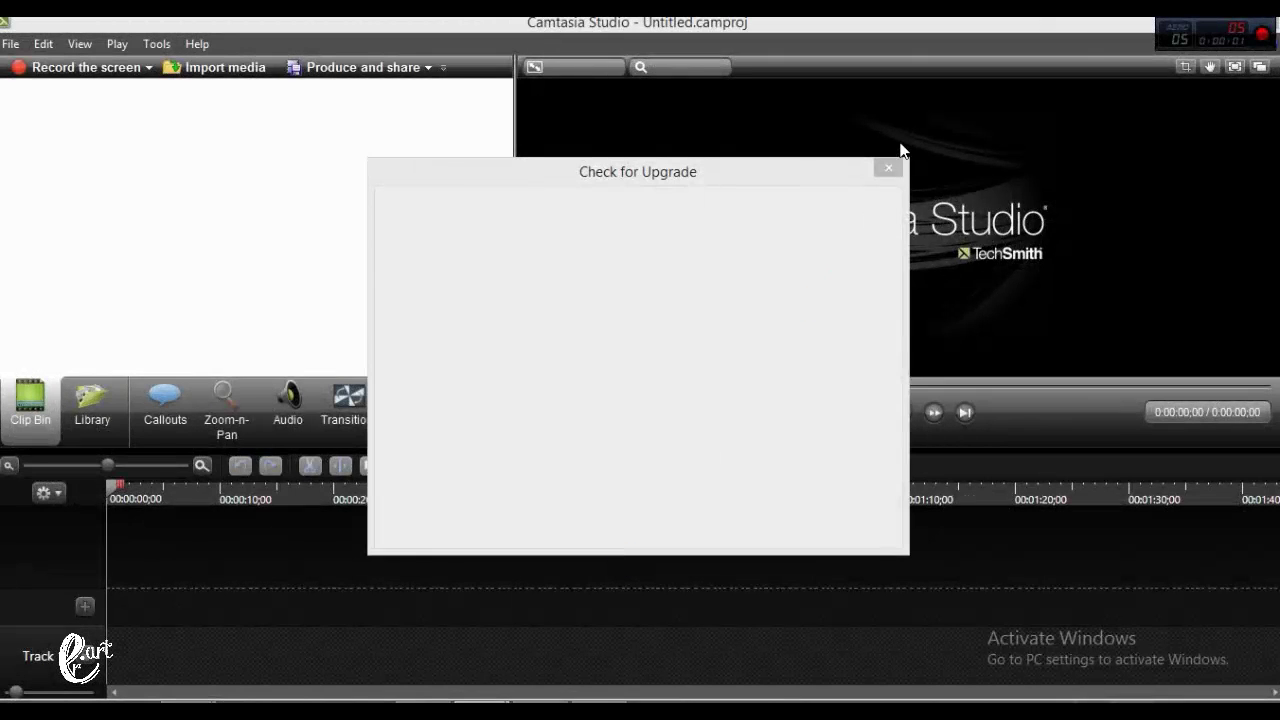
# - Dismiss the startup notices and import 360postpro.jpg into the clip bin
pyautogui.click(888, 168)
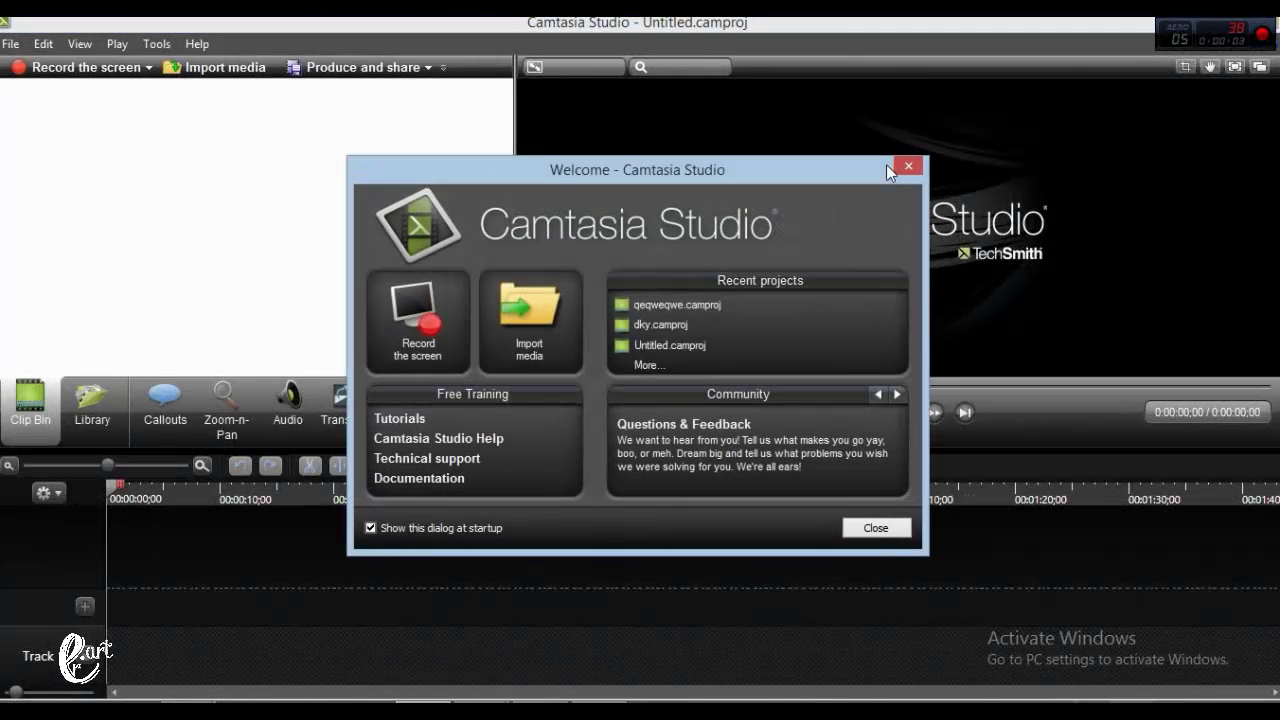
pyautogui.click(905, 167)
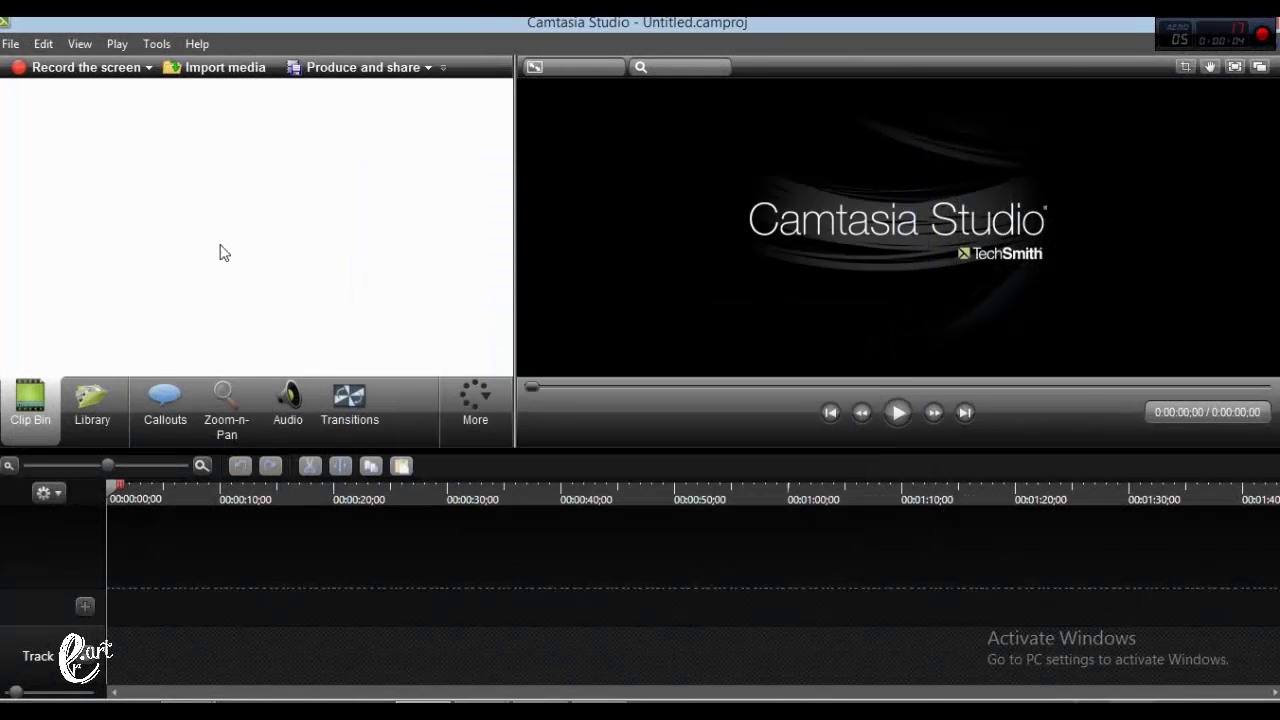
pyautogui.click(226, 70)
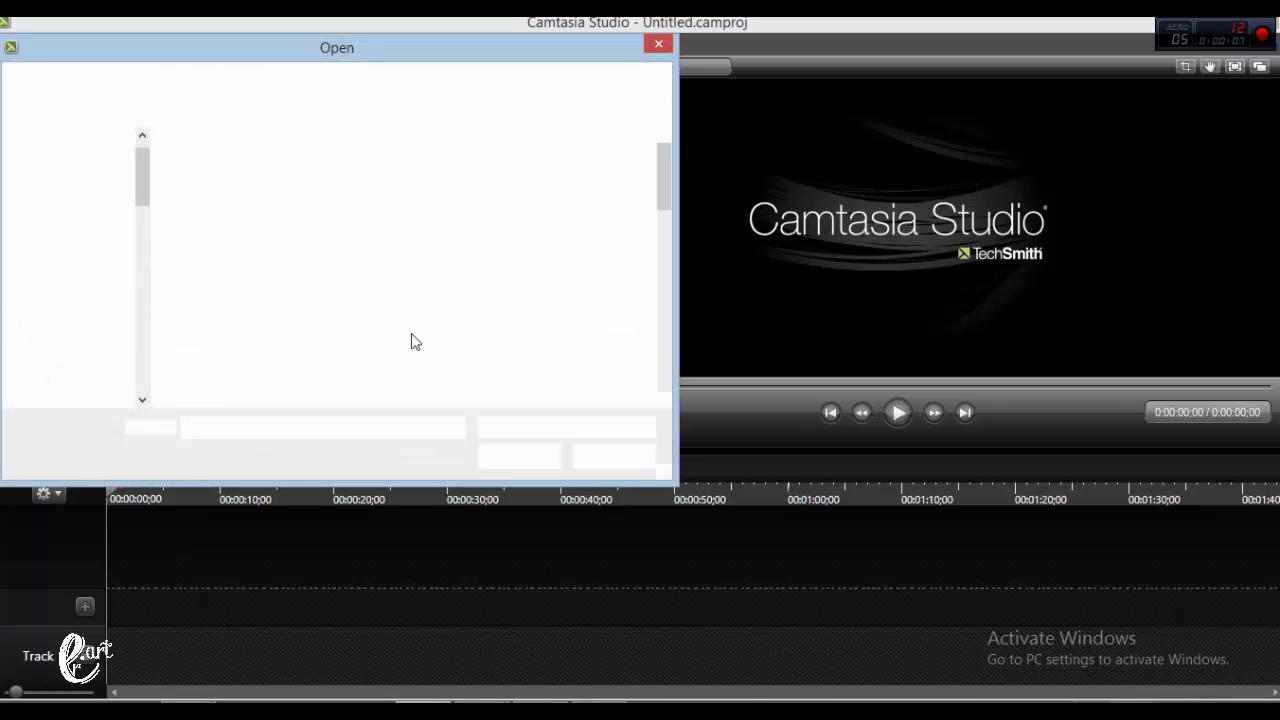
pyautogui.doubleClick(420, 262)
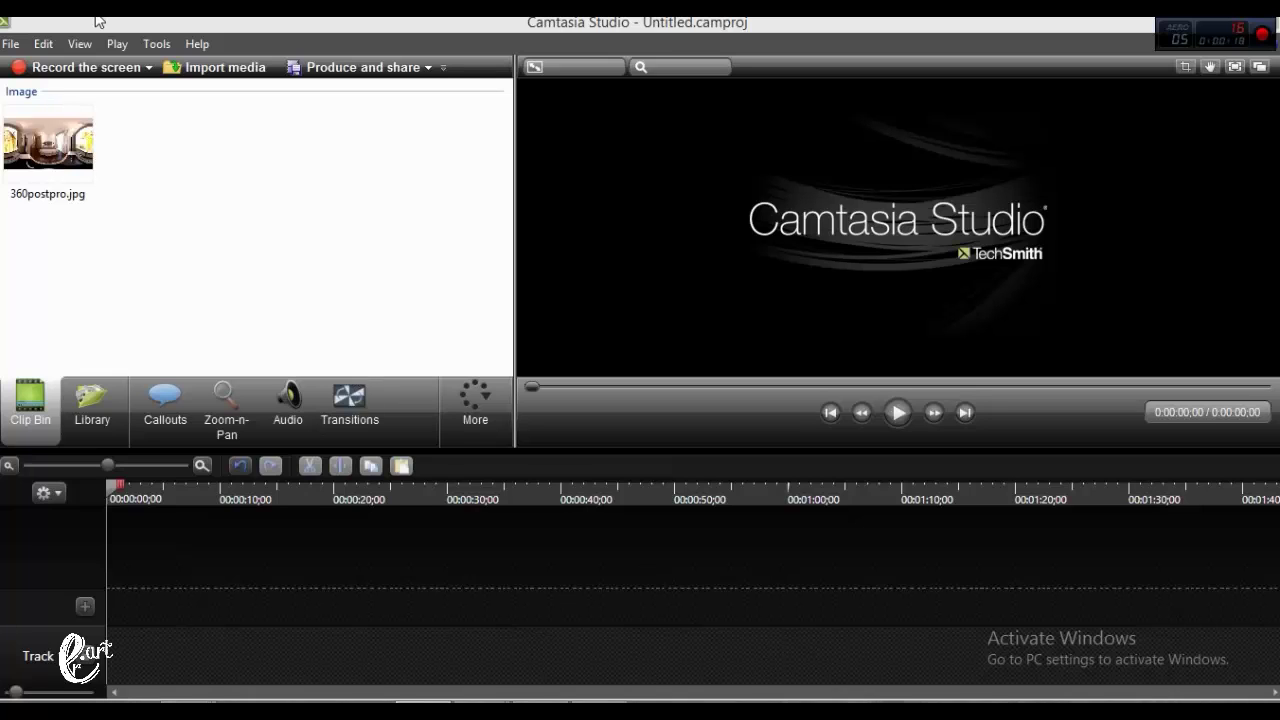
# - Import illocanblo.mp3 from the Youtube Audio folder and drag 360postpro.jpg toward the timeline
pyautogui.click(210, 67)
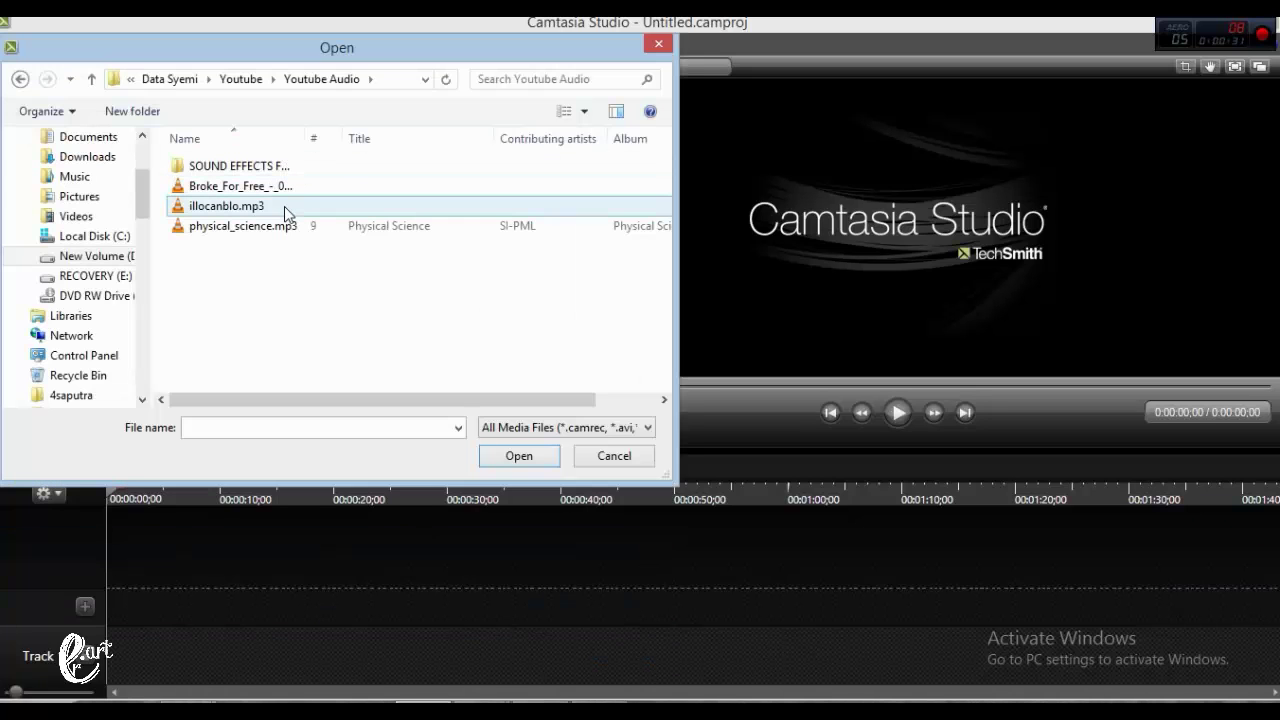
pyautogui.doubleClick(284, 206)
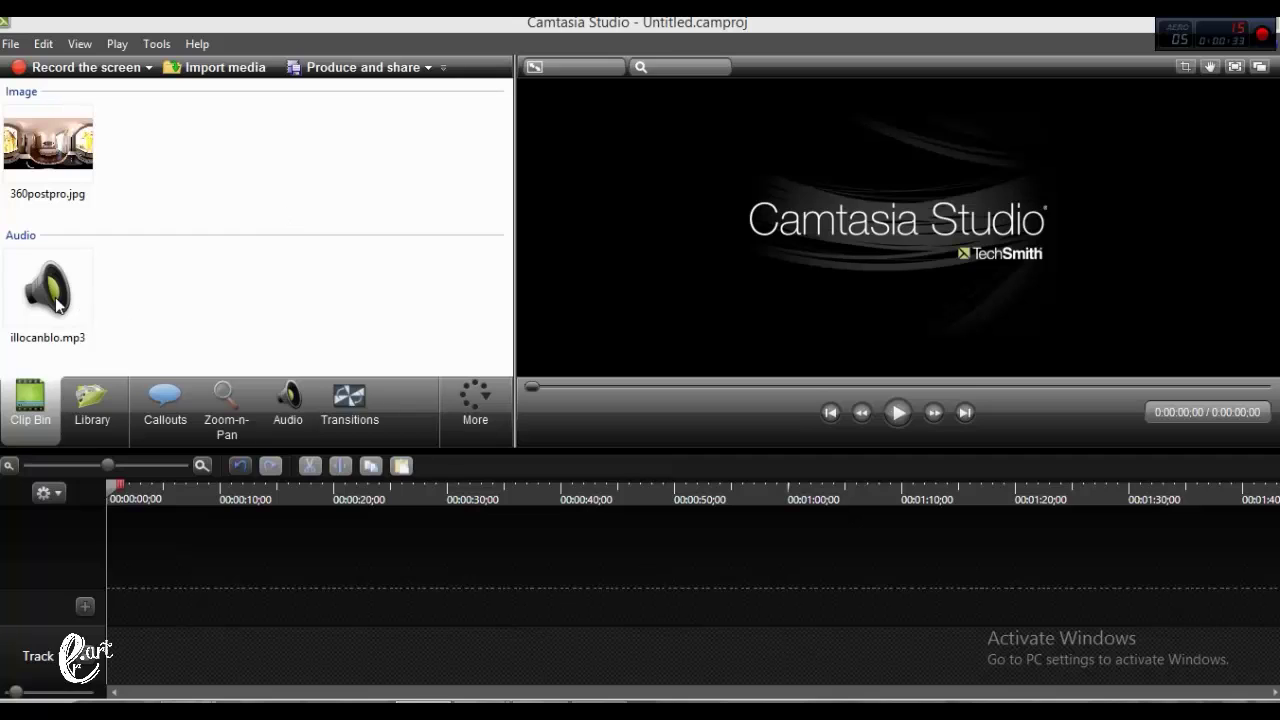
pyautogui.click(57, 305)
pyautogui.click(186, 289)
pyautogui.moveTo(45, 140)
pyautogui.mouseDown()
pyautogui.moveTo(147, 608)
pyautogui.moveTo(136, 594)
pyautogui.mouseUp()
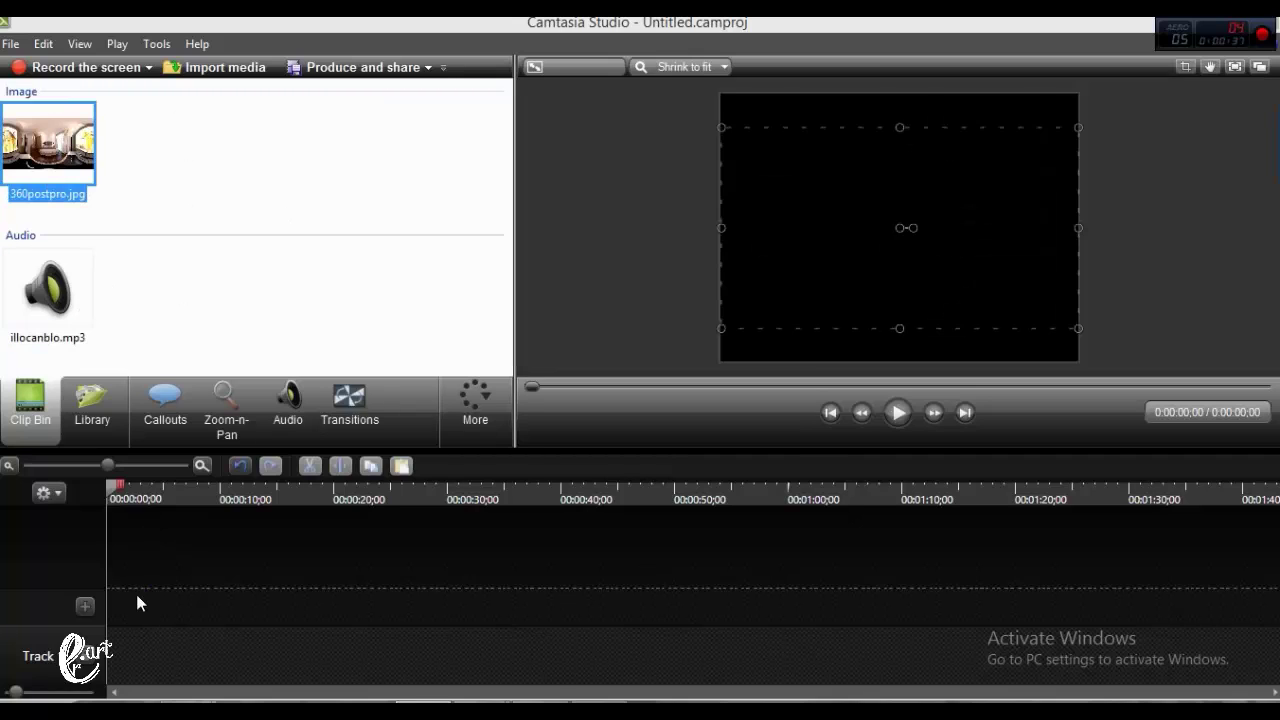
# - Set the editing dimensions to 1280 x 720
pyautogui.click(575, 366)
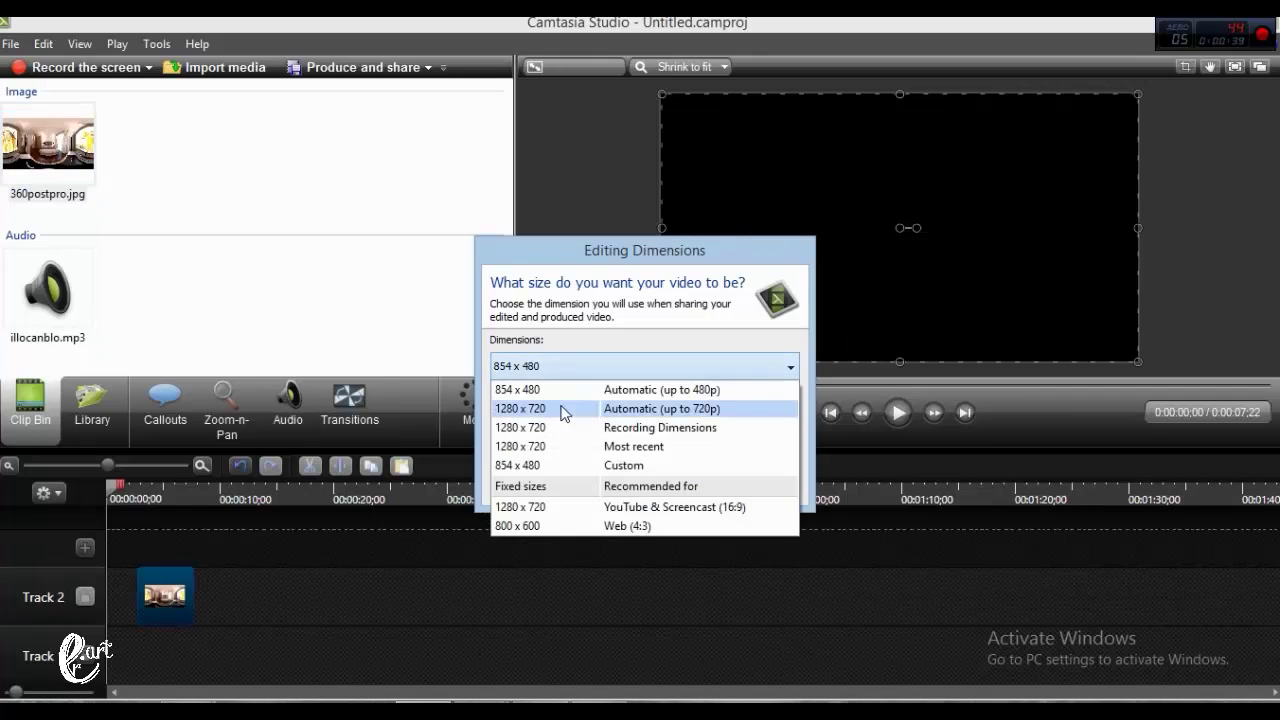
pyautogui.click(560, 506)
pyautogui.click(685, 486)
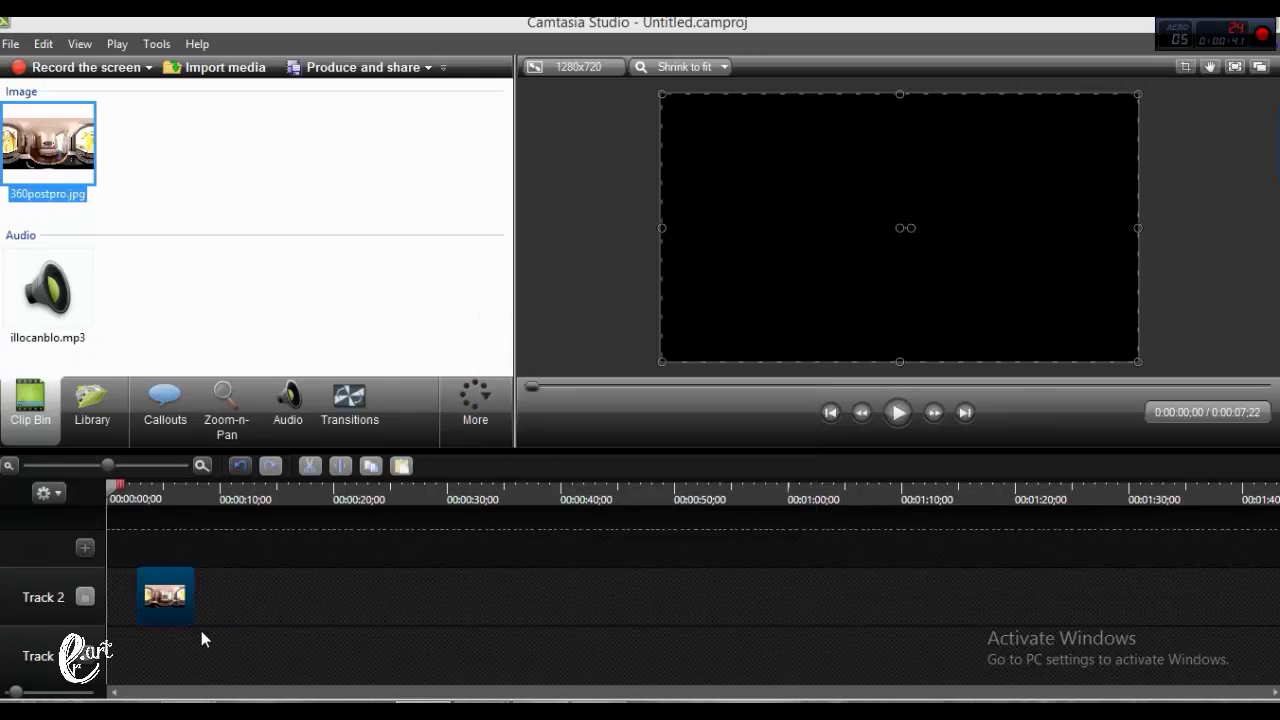
# - Place illocanblo.mp3 on Track 1, starting at 0:00
pyautogui.click(40, 318)
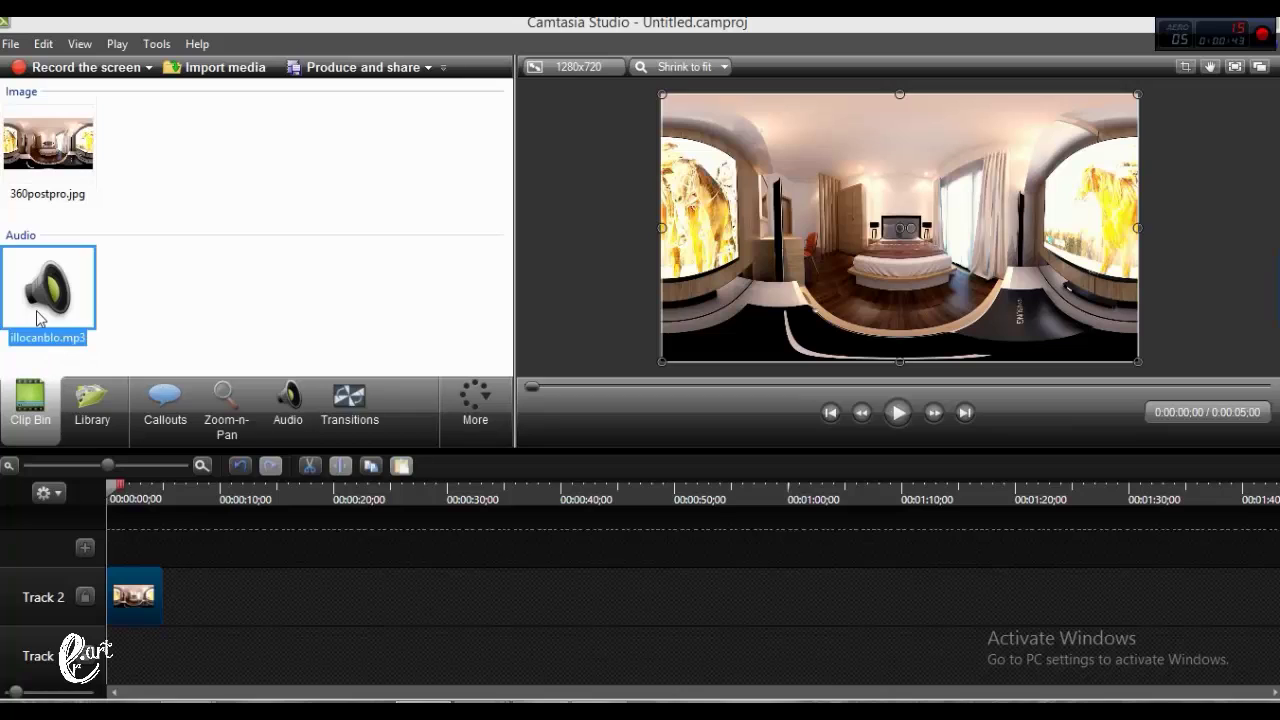
pyautogui.moveTo(45, 300); pyautogui.dragTo(152, 642)
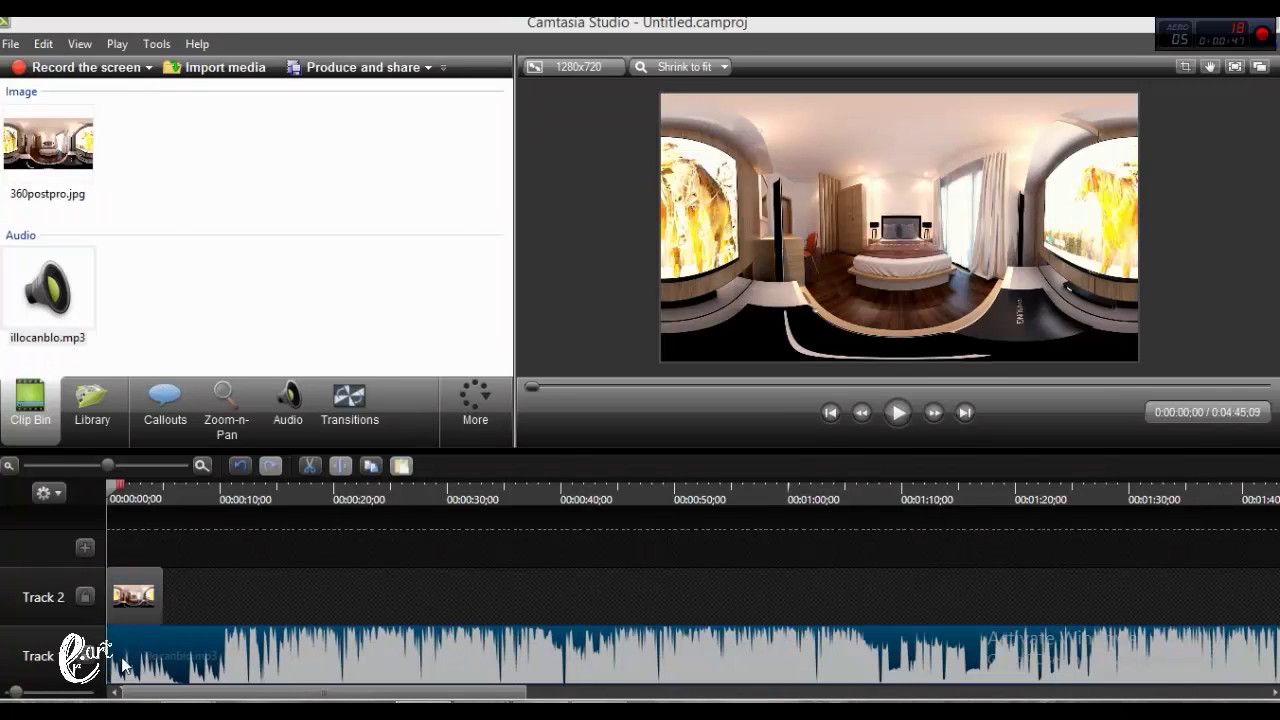
pyautogui.moveTo(110, 655)
pyautogui.mouseDown()
pyautogui.moveTo(268, 654)
pyautogui.moveTo(187, 647)
pyautogui.mouseUp()
# - Stretch the 360postpro.jpg clip on Track 2 to 4:33, ending with the music
pyautogui.click(150, 605)
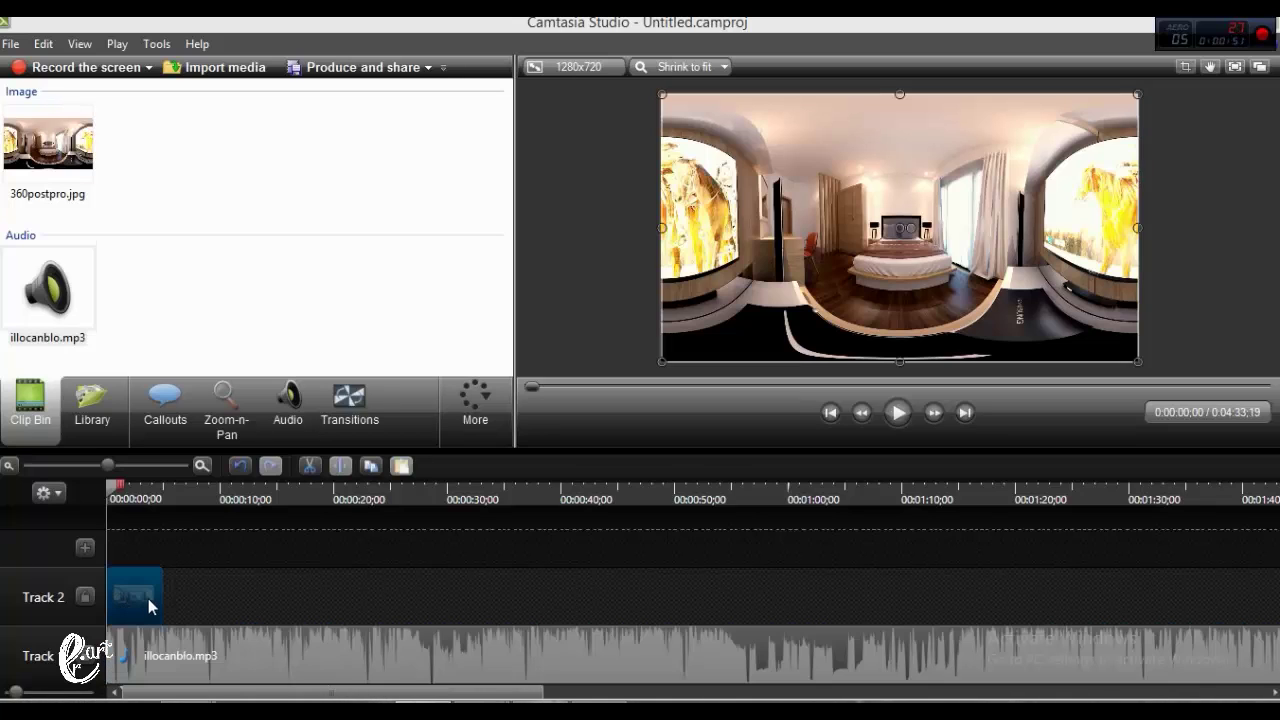
pyautogui.moveTo(163, 597); pyautogui.dragTo(1162, 537)
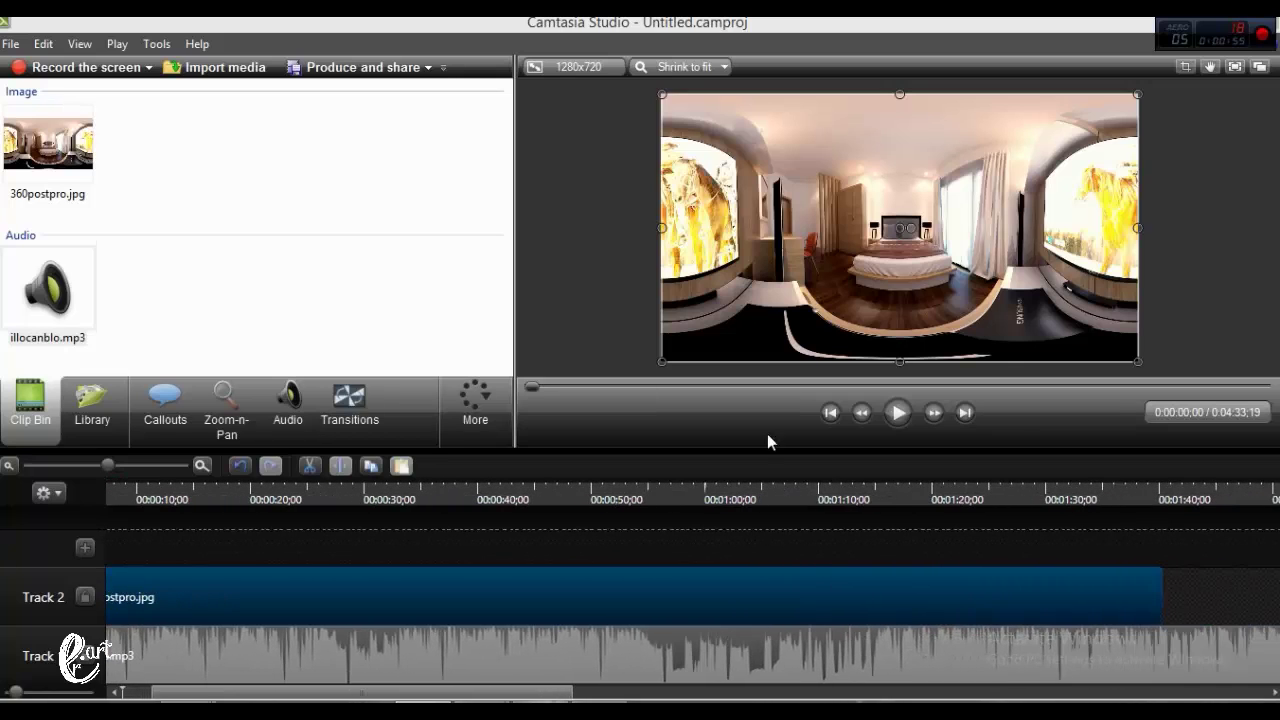
pyautogui.moveTo(107, 465); pyautogui.dragTo(62, 466)
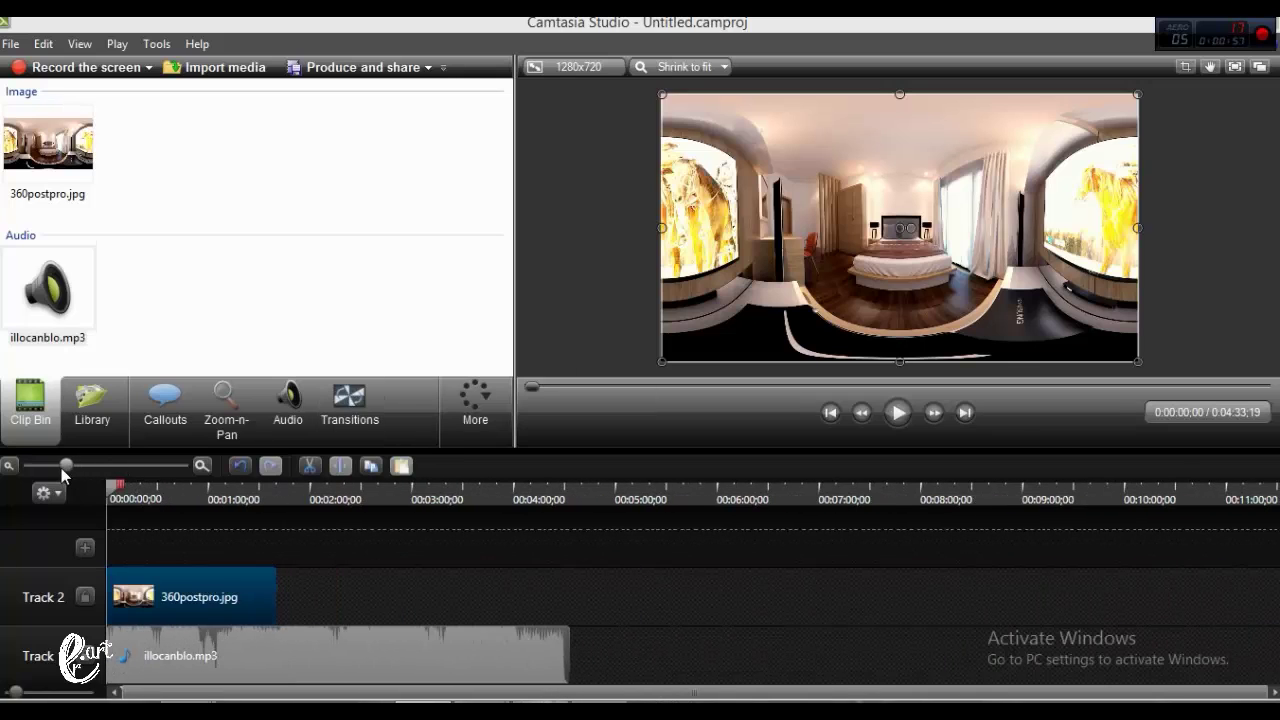
pyautogui.moveTo(276, 598)
pyautogui.mouseDown()
pyautogui.moveTo(527, 563)
pyautogui.moveTo(565, 621)
pyautogui.mouseUp()
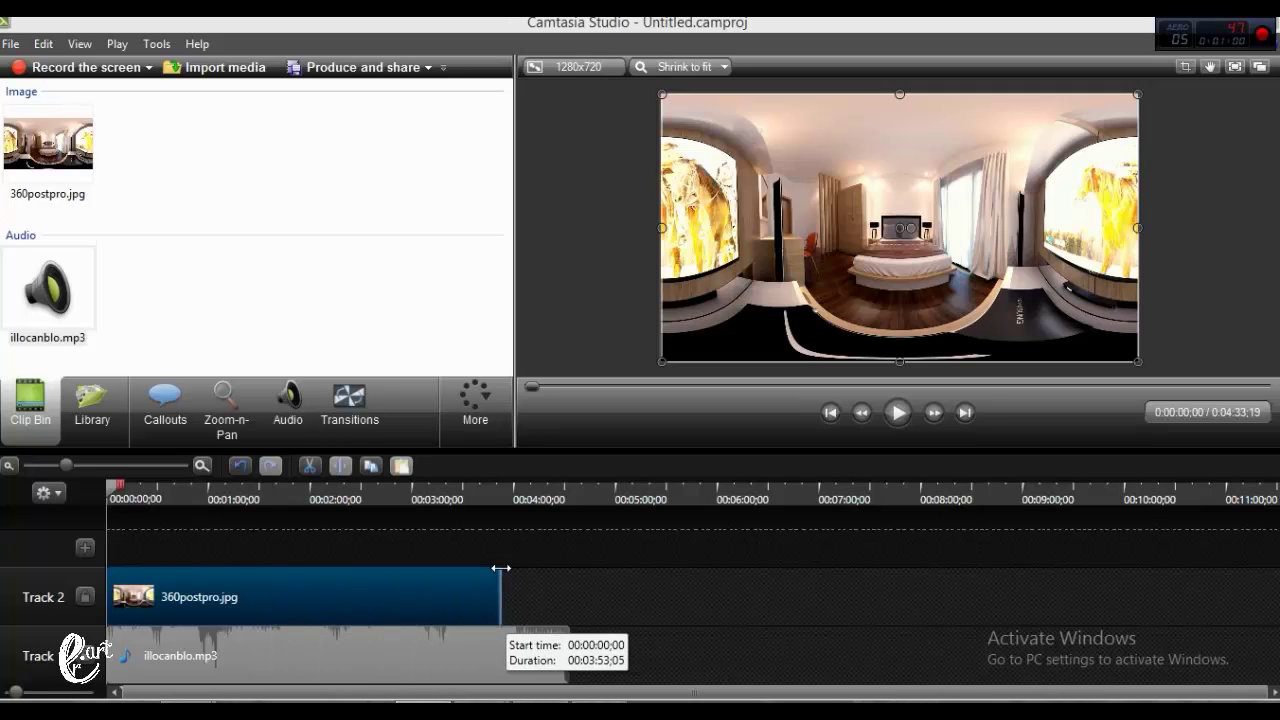
pyautogui.click(592, 610)
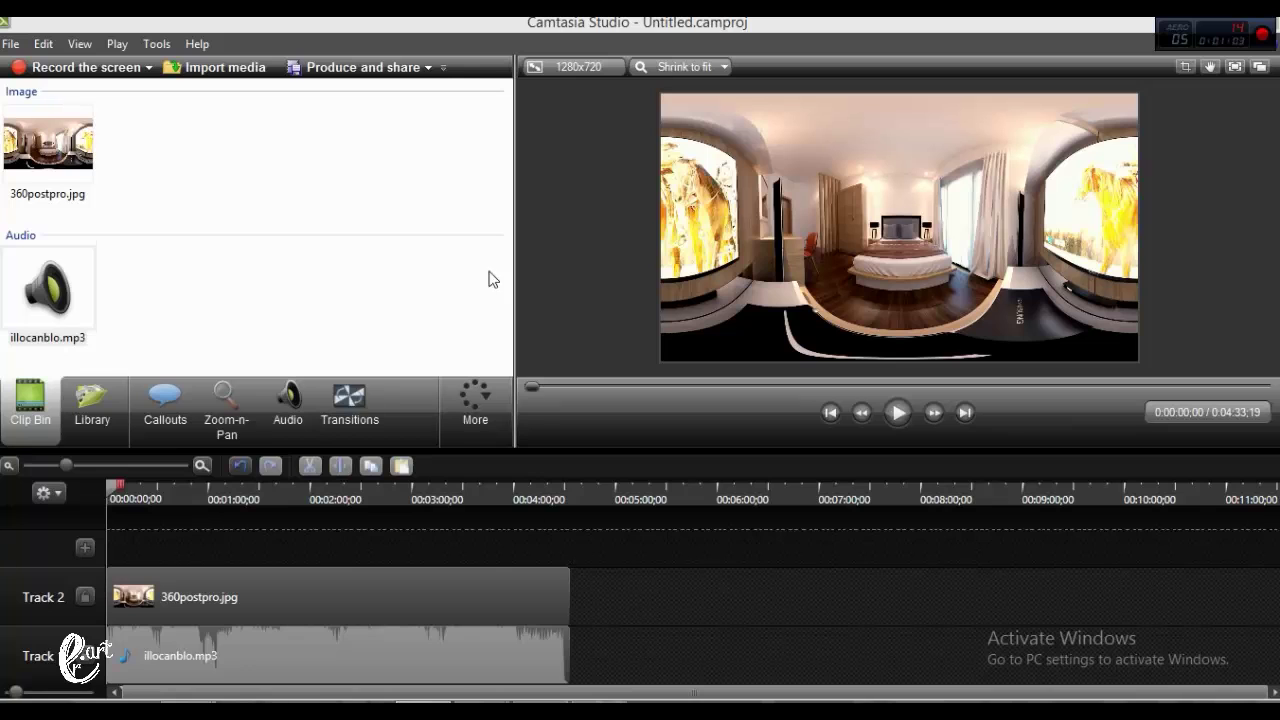
# - Render the project as an MP4 with video player (up to 720p), named 360
pyautogui.click(428, 68)
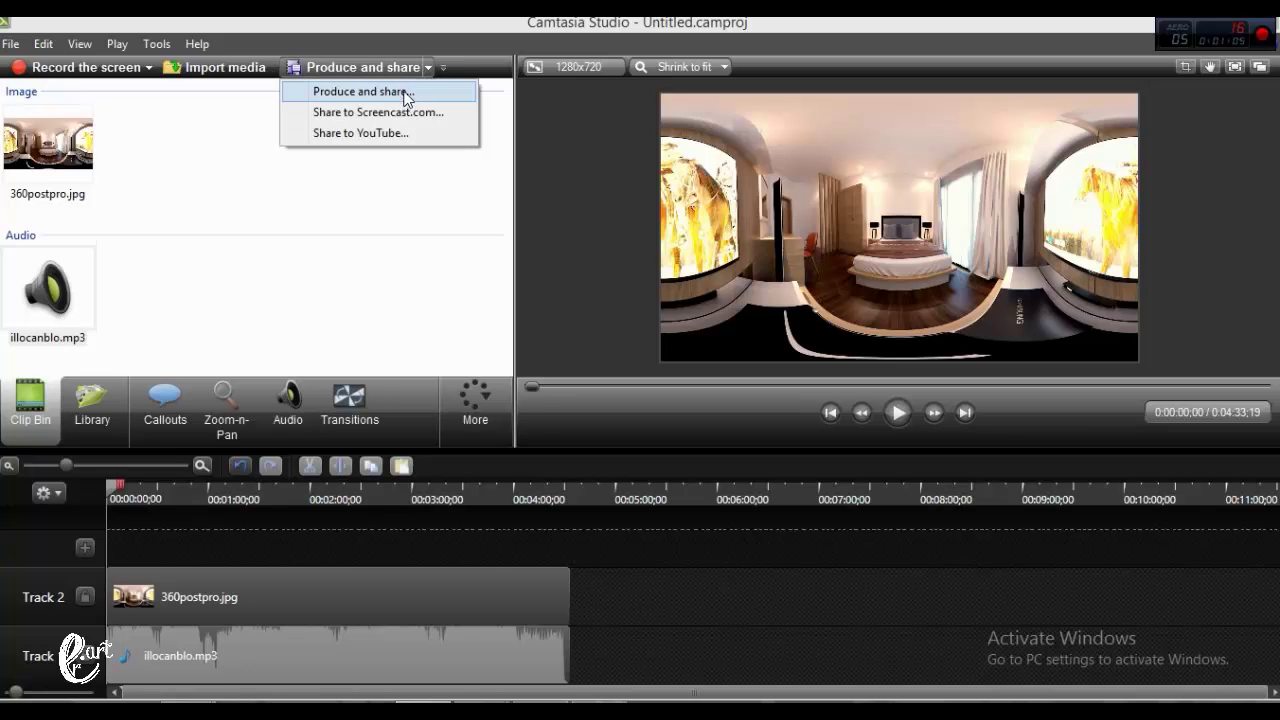
pyautogui.click(405, 92)
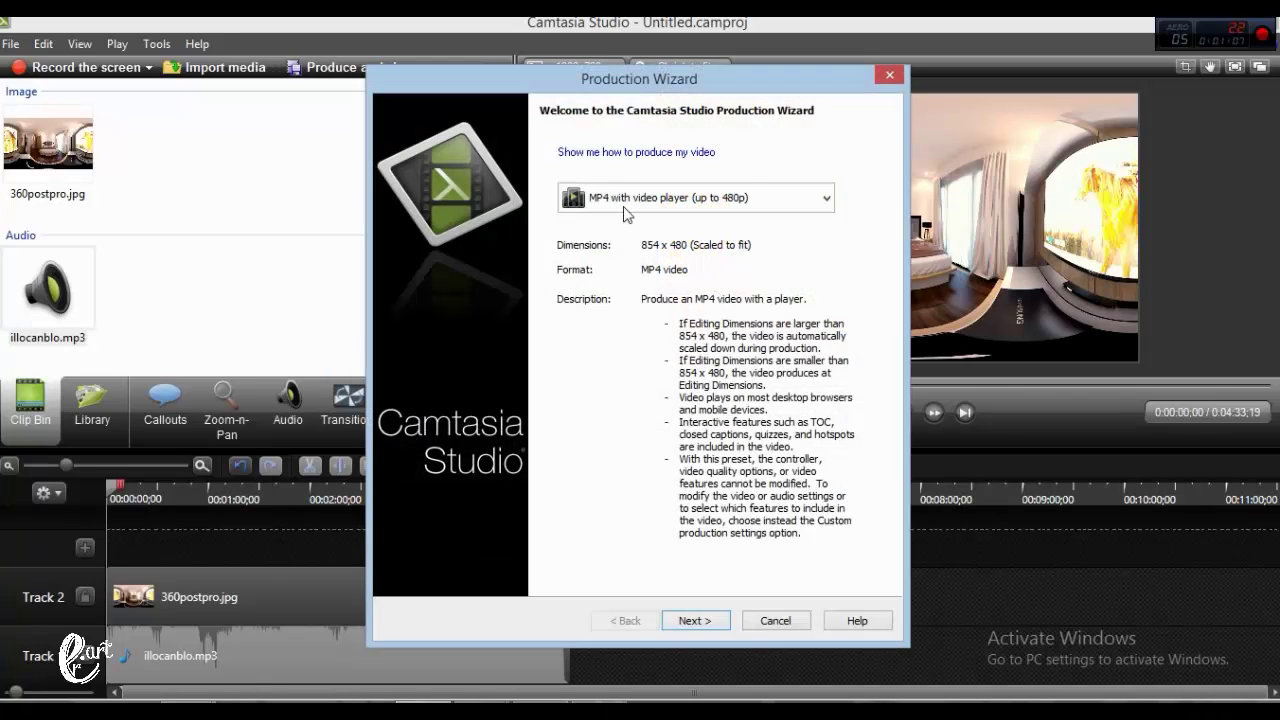
pyautogui.click(625, 205)
pyautogui.click(650, 389)
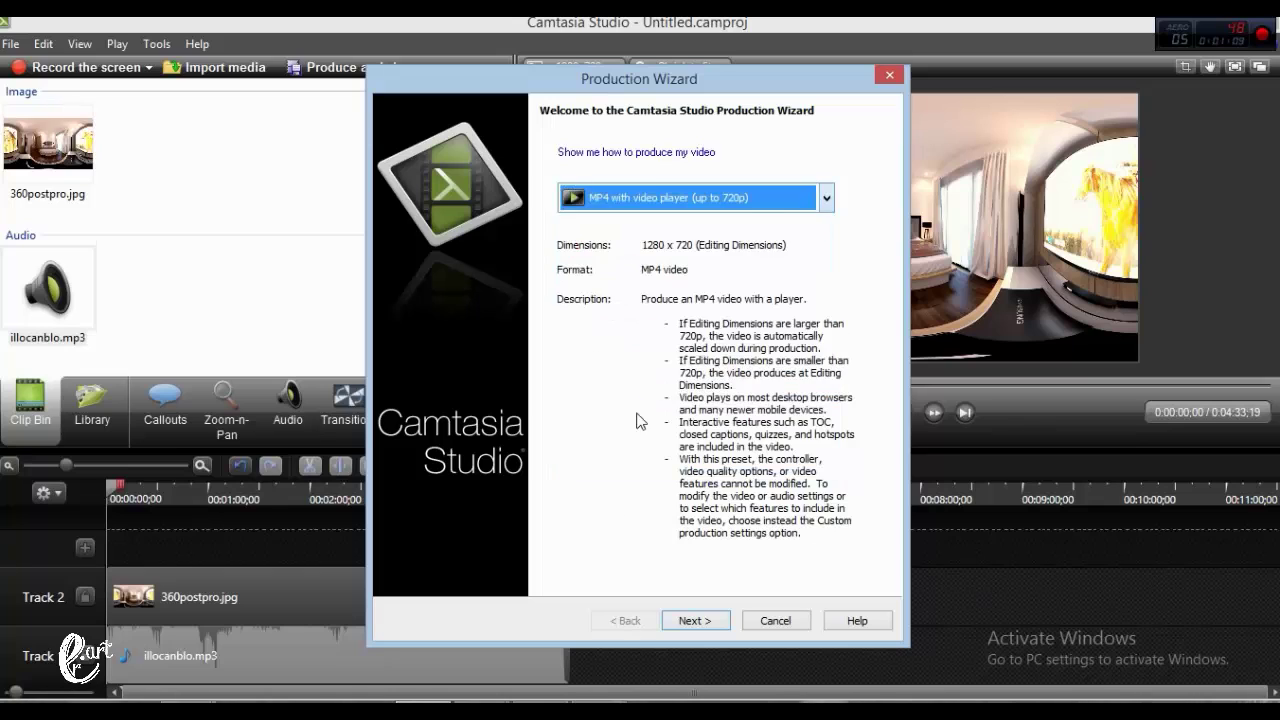
pyautogui.click(705, 619)
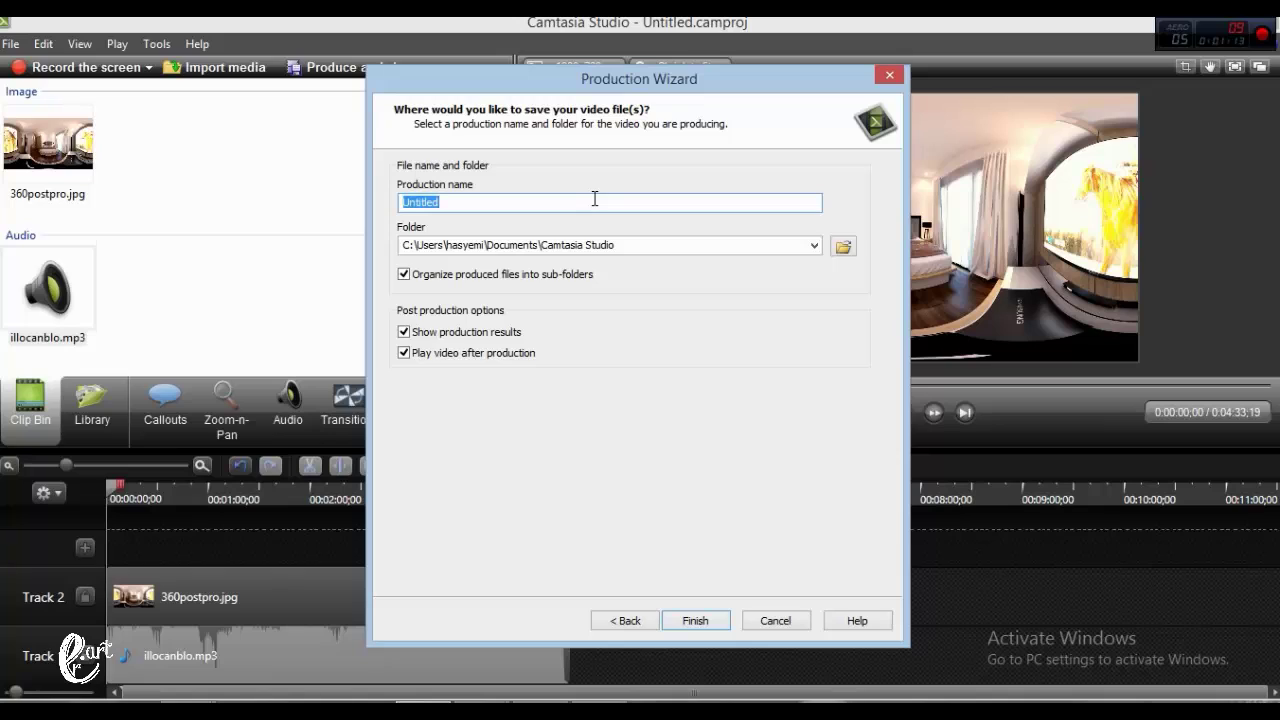
pyautogui.write('360')
pyautogui.press('Return')
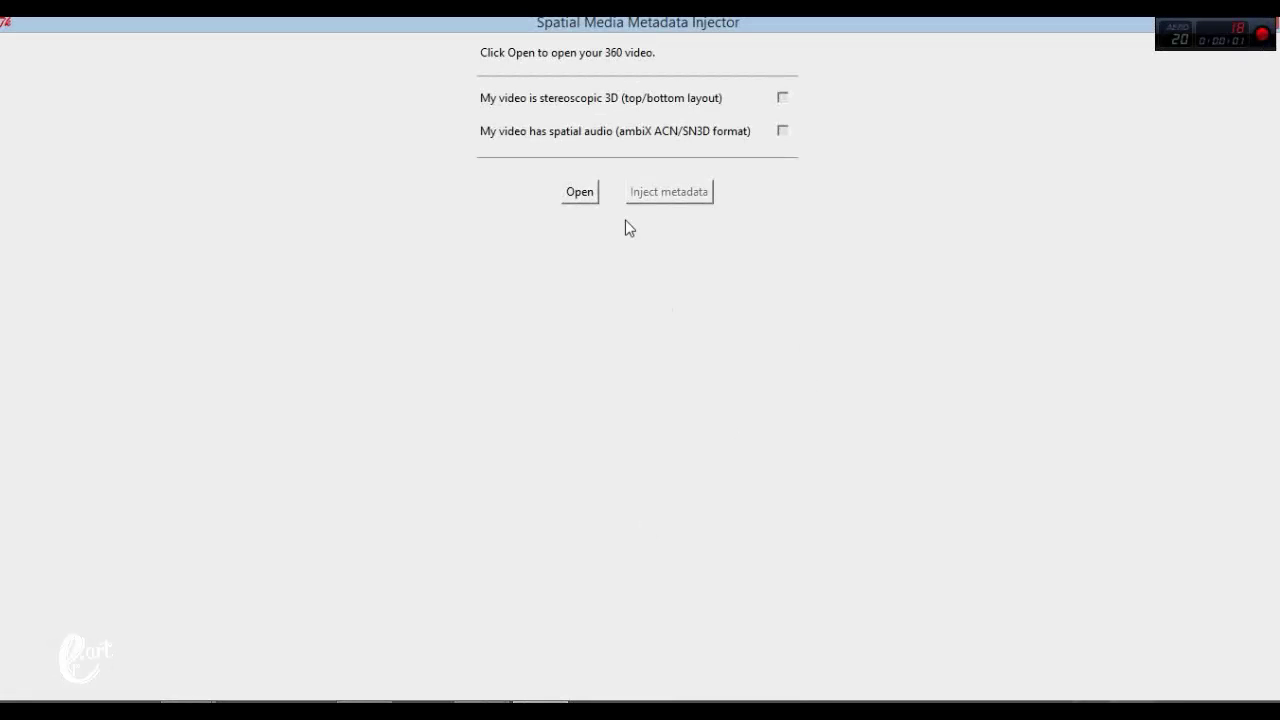
# - Load 360 .mp4 into the injector, leaving stereoscopic 3D unchecked
pyautogui.click(580, 199)
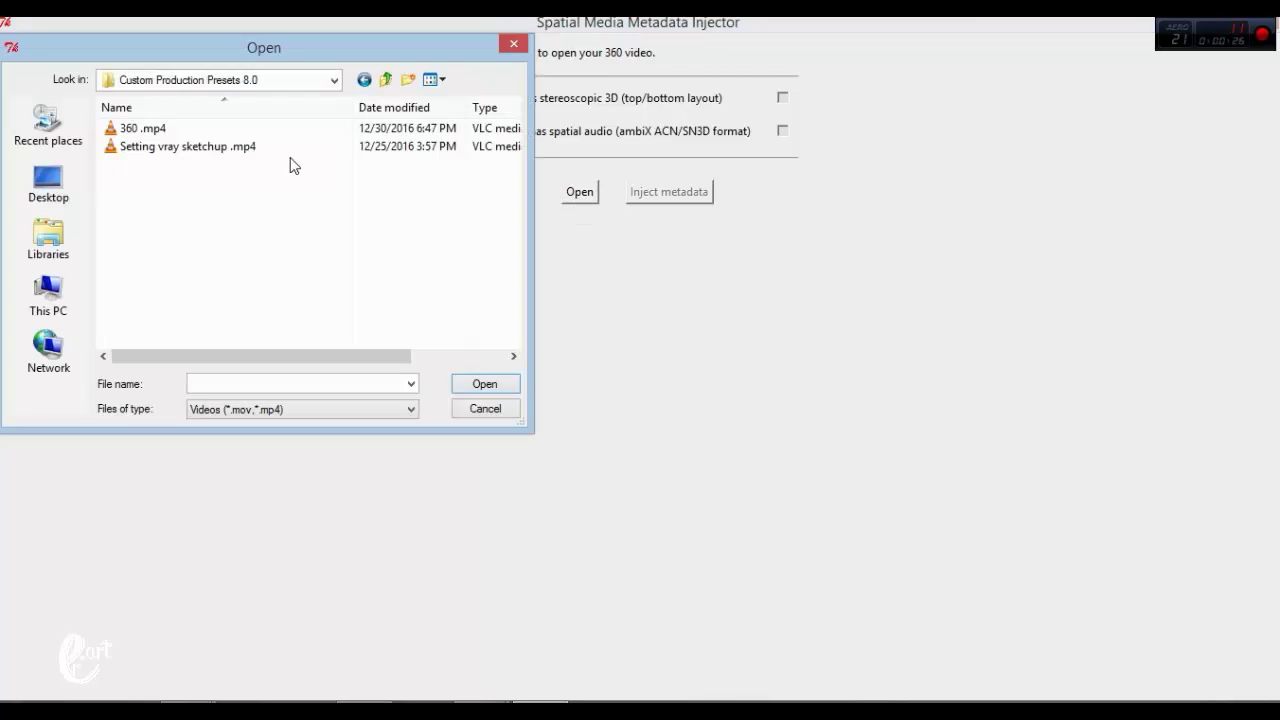
pyautogui.doubleClick(263, 136)
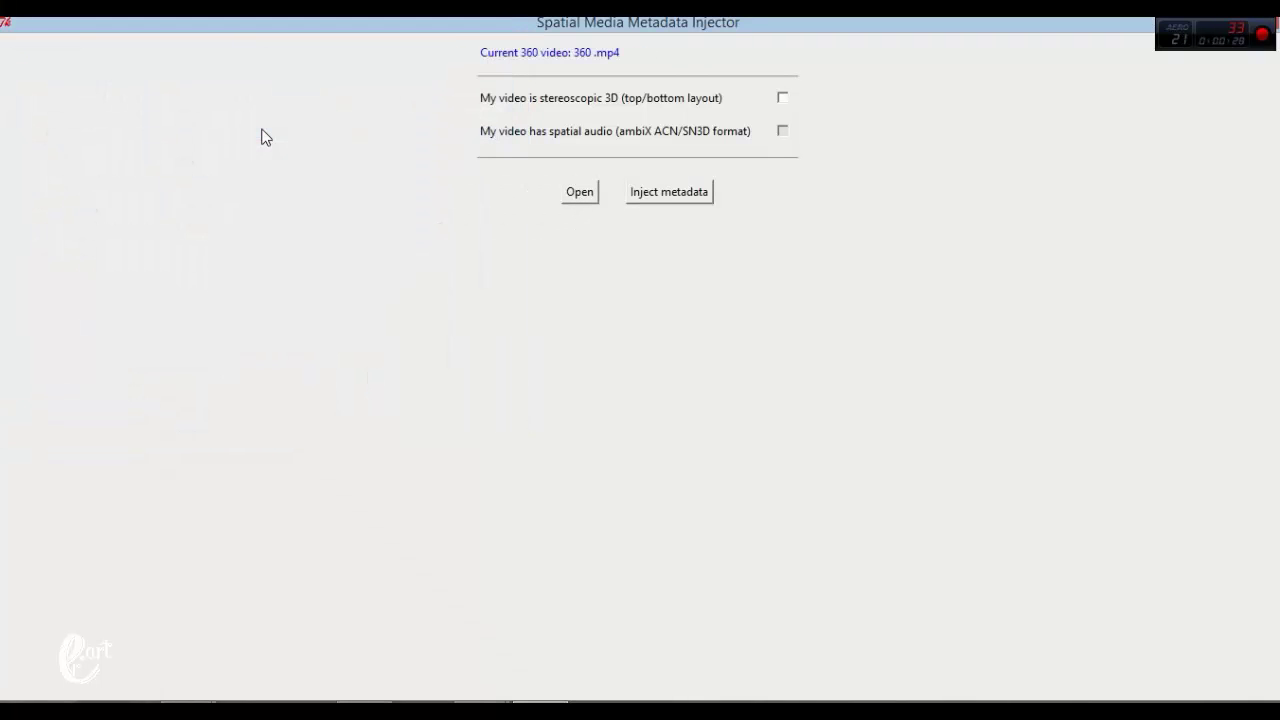
pyautogui.click(783, 98)
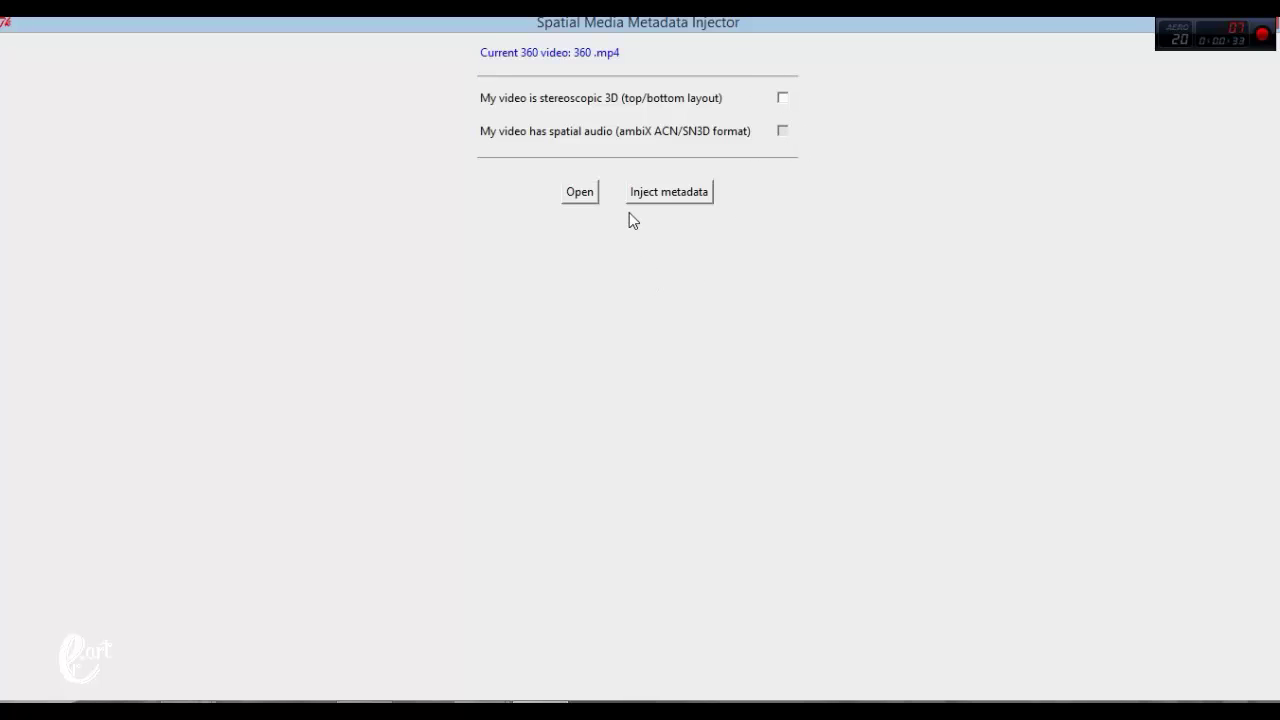
# - Inject the 360 metadata and save the file as '360 video sketchup'
pyautogui.click(654, 200)
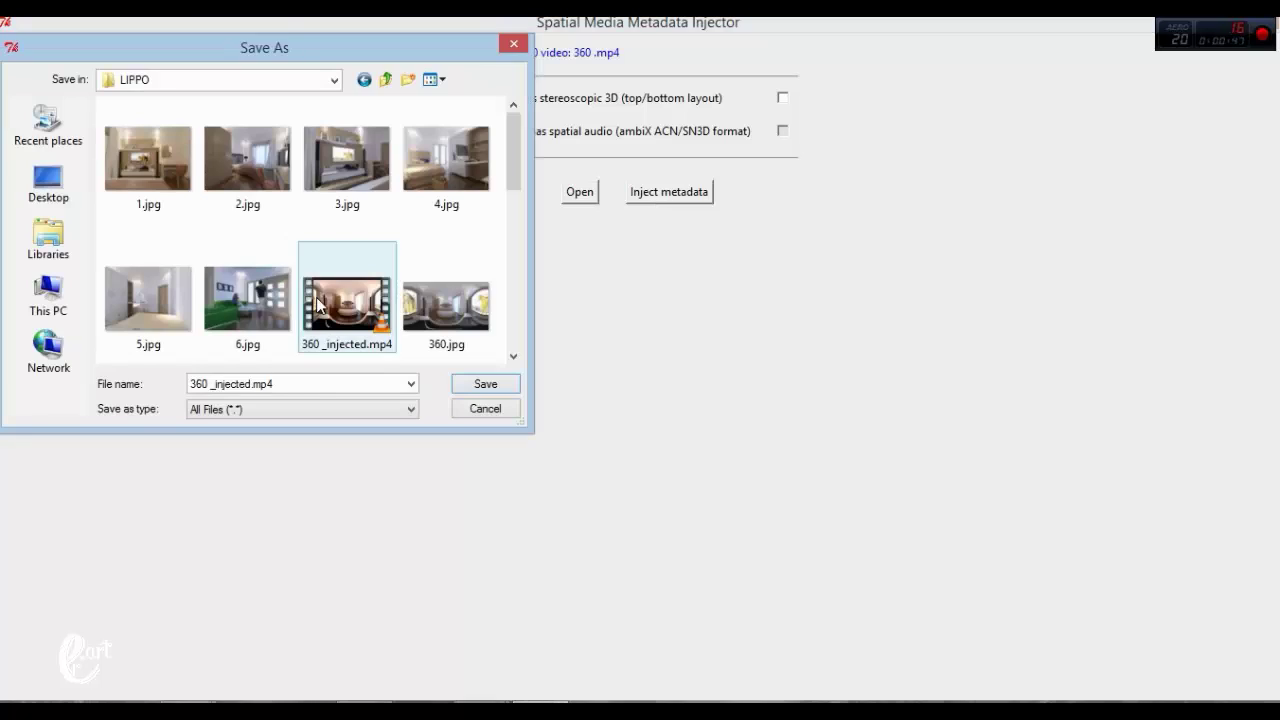
pyautogui.click(312, 383)
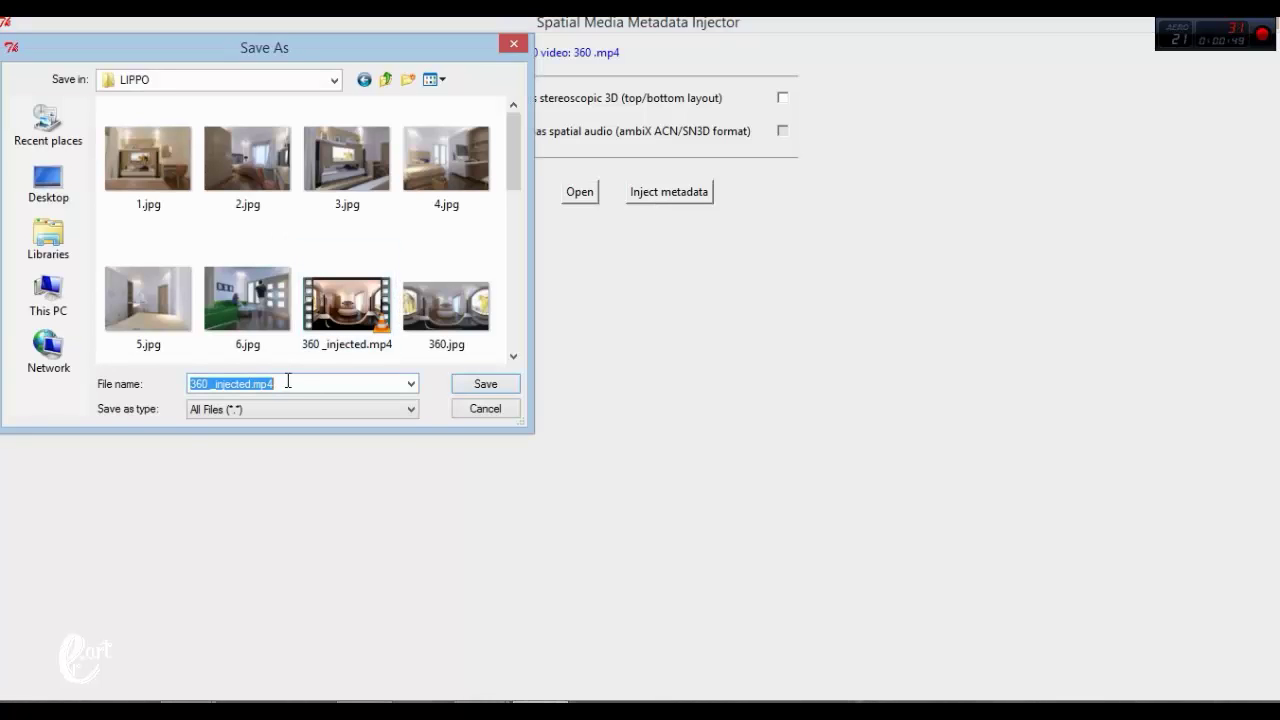
pyautogui.write('36')
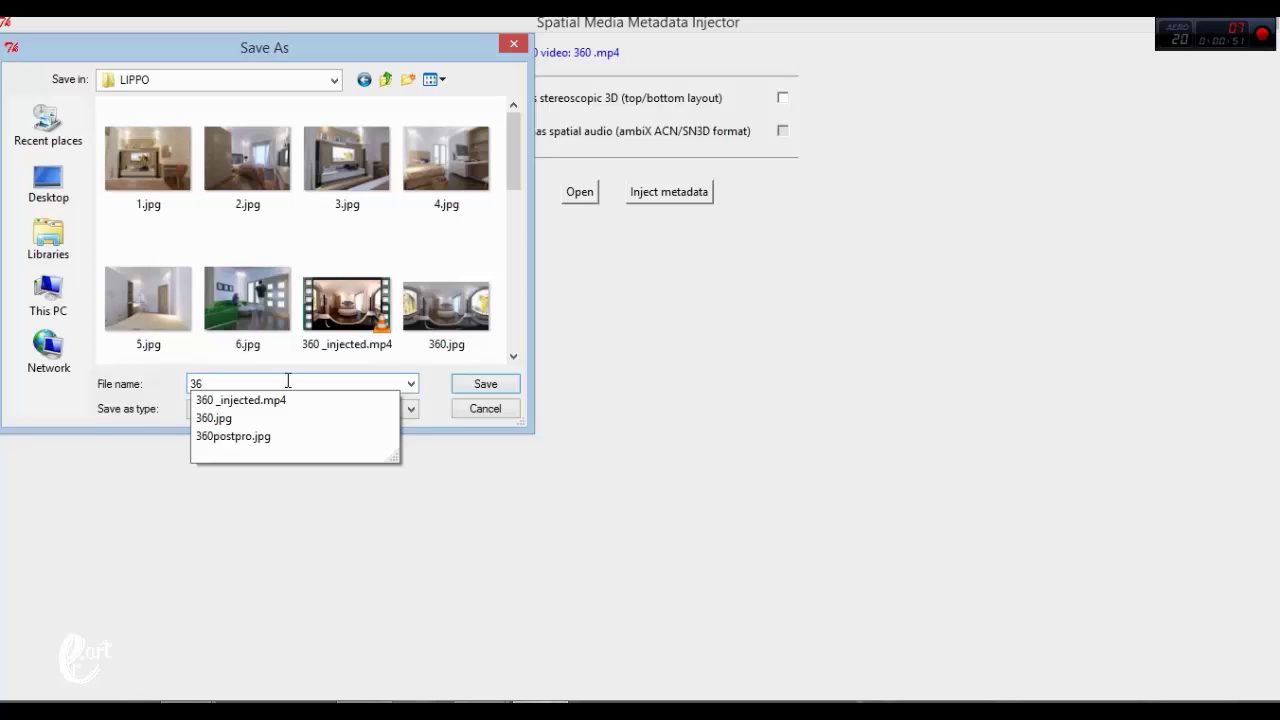
pyautogui.write('0 vide')
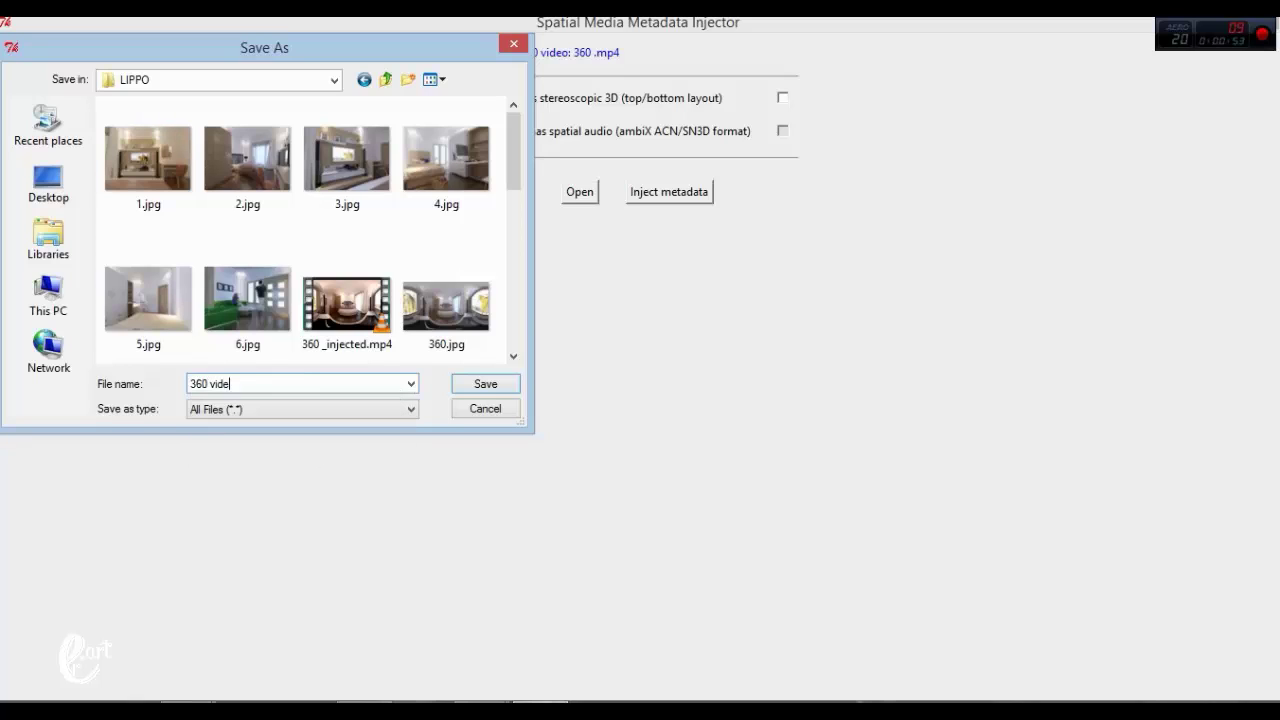
pyautogui.write('o ')
pyautogui.write('sk')
pyautogui.write('etchup')
pyautogui.press('Return')
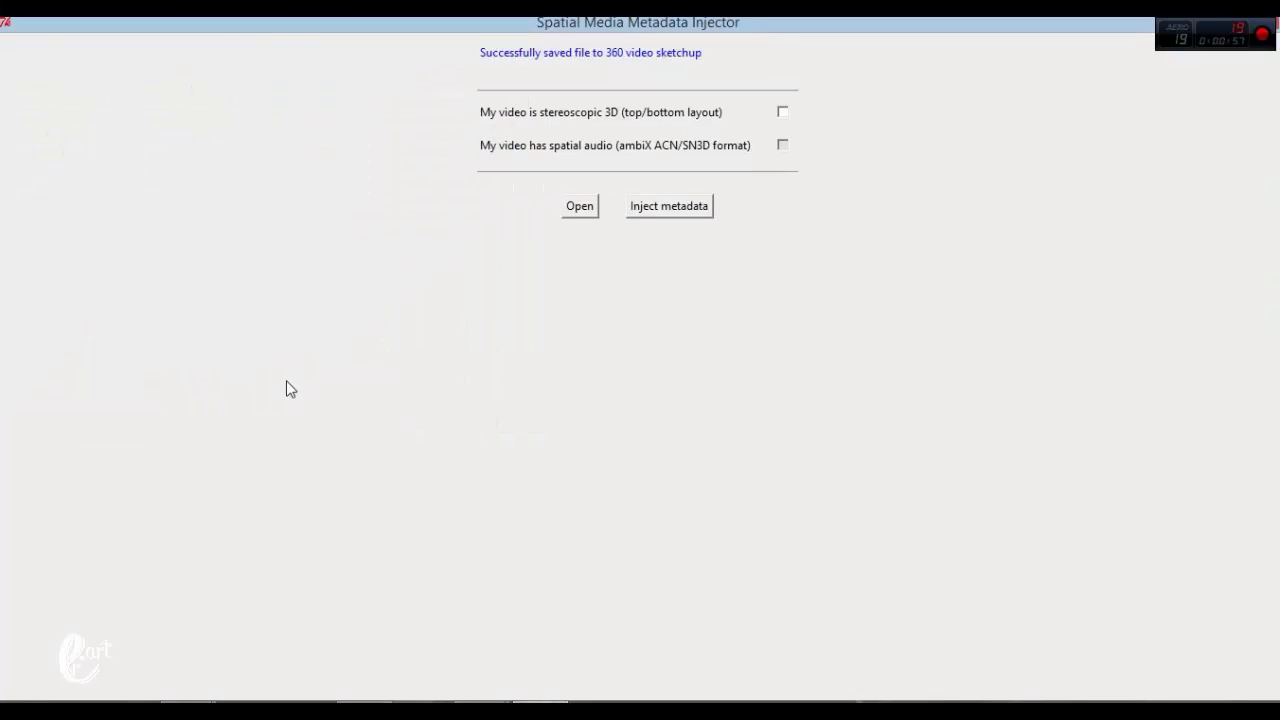